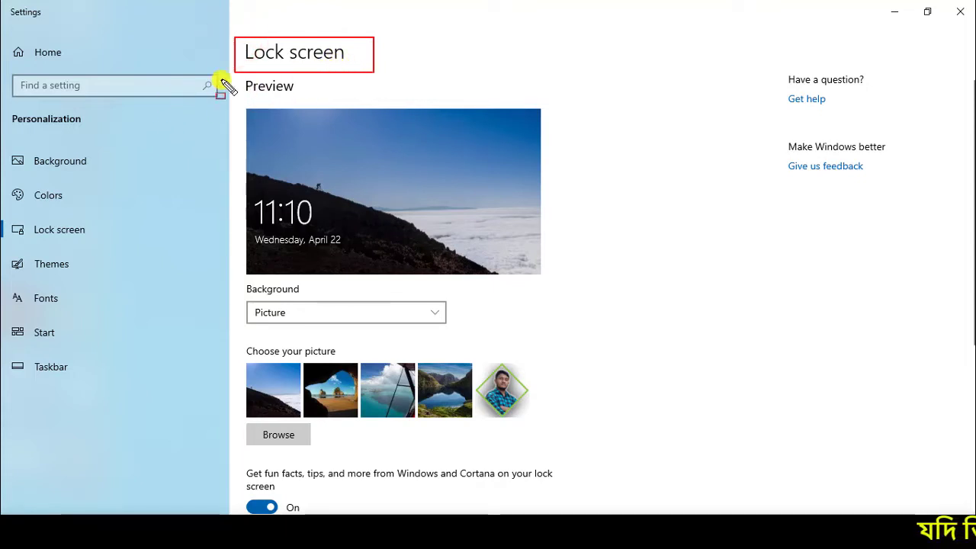
{"action": "mouse_move", "coordinate": [235, 77]}
{"action": "left_mouse_down"}
{"action": "mouse_move", "coordinate": [562, 246]}
{"action": "mouse_move", "coordinate": [557, 286]}
{"action": "left_mouse_up"}
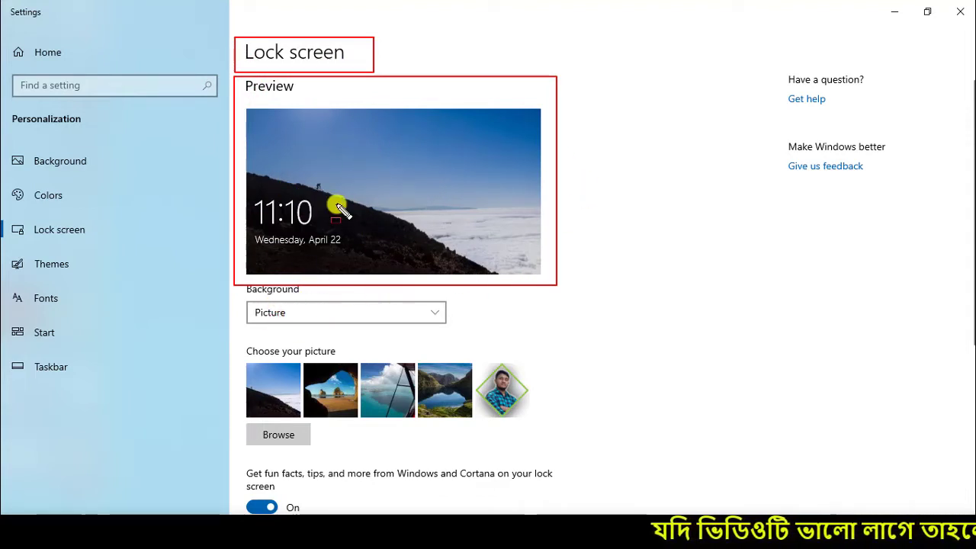
{"action": "left_click_drag", "start_coordinate": [239, 281], "coordinate": [311, 305]}
{"action": "key", "text": "Escape"}
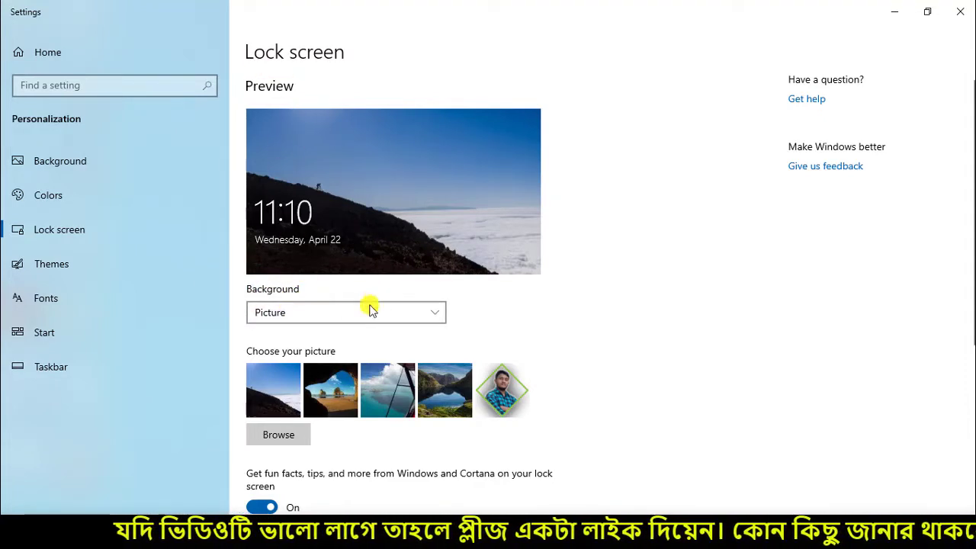
Set the lock screen background type to Windows spotlight
{"action": "left_click", "coordinate": [440, 316]}
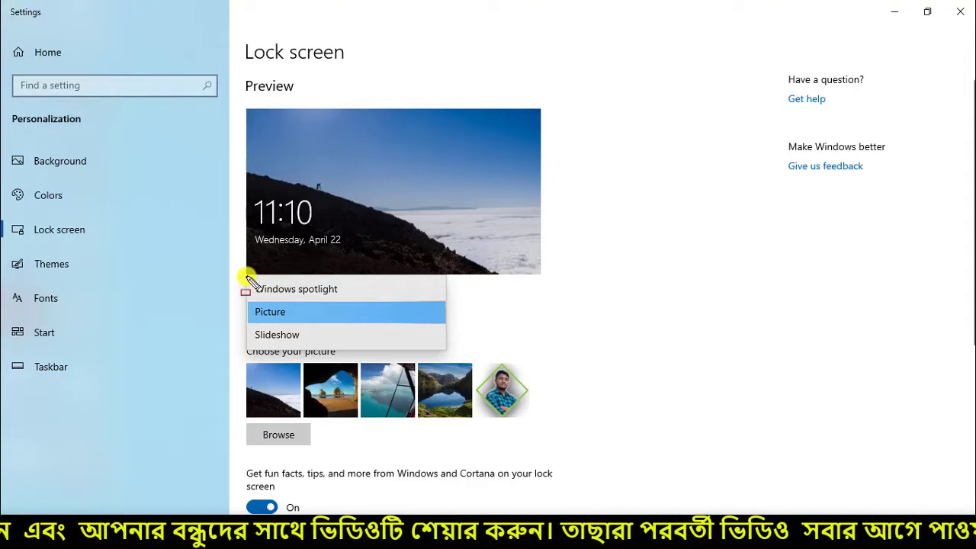
{"action": "mouse_move", "coordinate": [257, 291]}
{"action": "left_mouse_down"}
{"action": "mouse_move", "coordinate": [370, 349]}
{"action": "mouse_move", "coordinate": [448, 351]}
{"action": "left_mouse_up"}
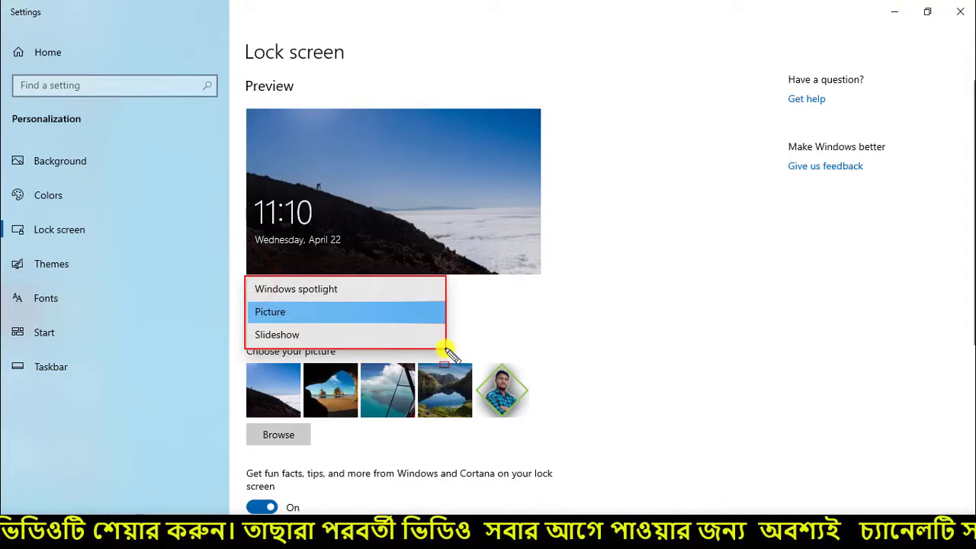
{"action": "mouse_move", "coordinate": [256, 285]}
{"action": "left_mouse_down"}
{"action": "mouse_move", "coordinate": [364, 307]}
{"action": "mouse_move", "coordinate": [385, 300]}
{"action": "left_mouse_up"}
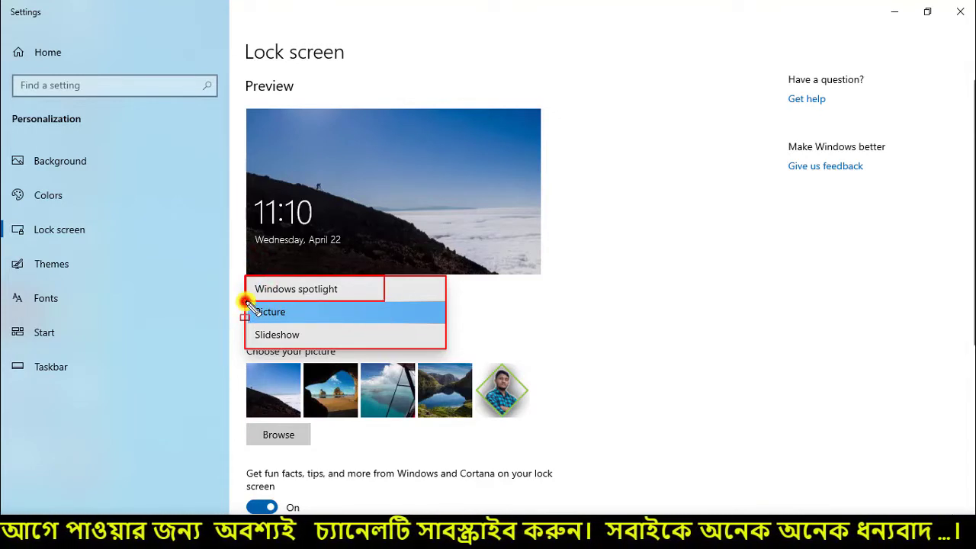
{"action": "left_click_drag", "start_coordinate": [248, 303], "coordinate": [385, 322]}
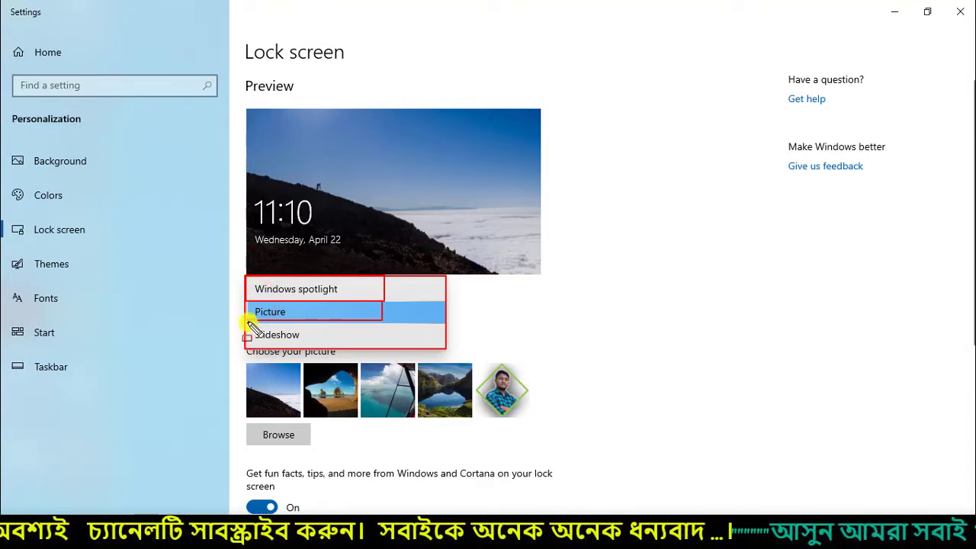
{"action": "left_click_drag", "start_coordinate": [256, 326], "coordinate": [380, 347]}
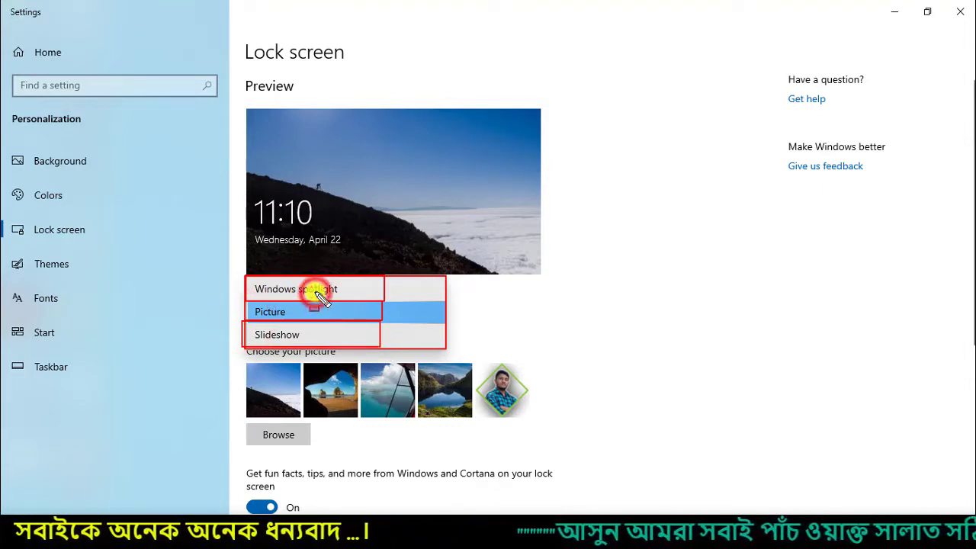
{"action": "key", "text": "Escape"}
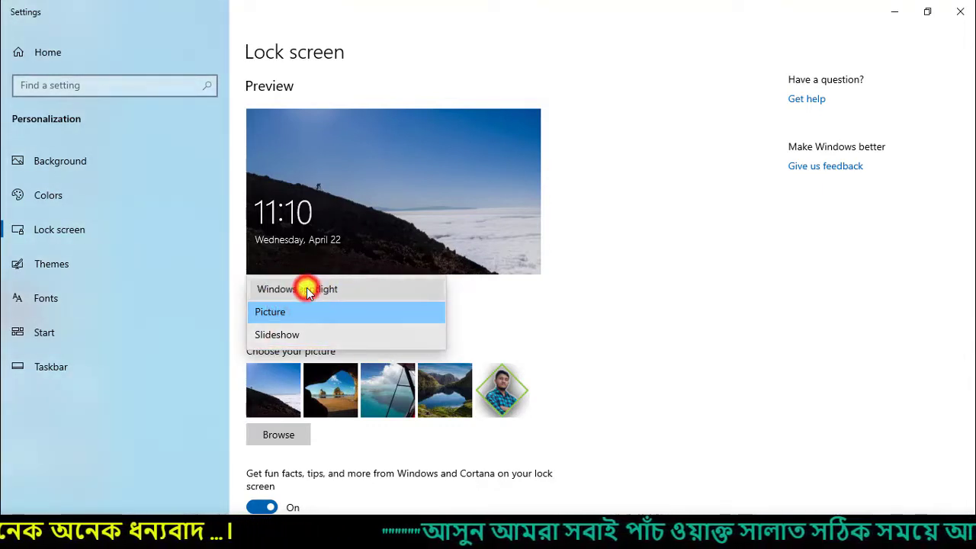
{"action": "left_click", "coordinate": [308, 291]}
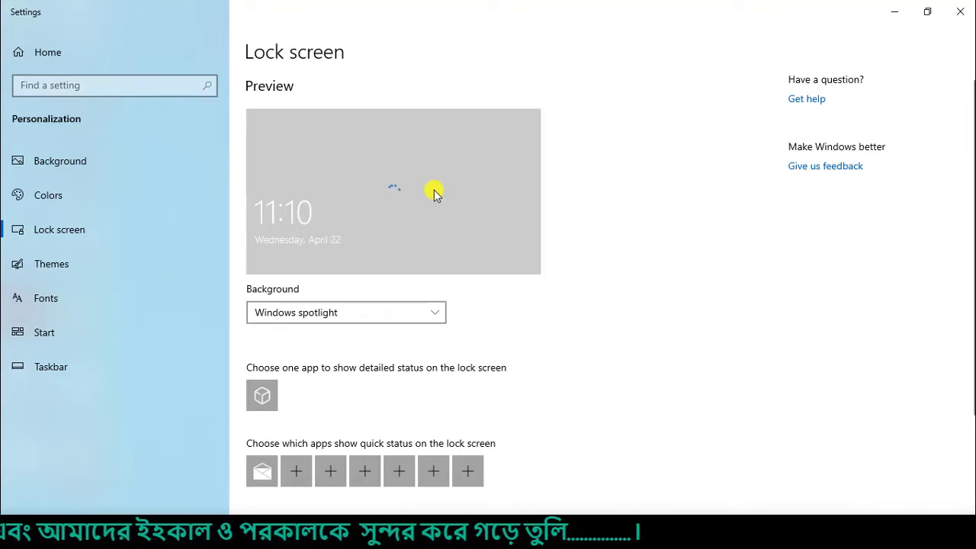
Switch the lock screen background type to Picture
{"action": "left_click", "coordinate": [438, 313]}
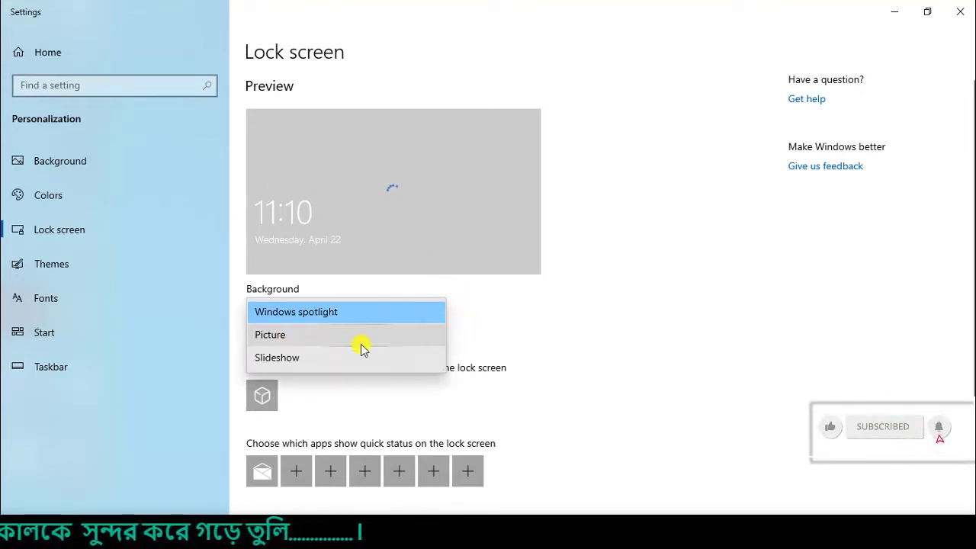
{"action": "left_click", "coordinate": [361, 344]}
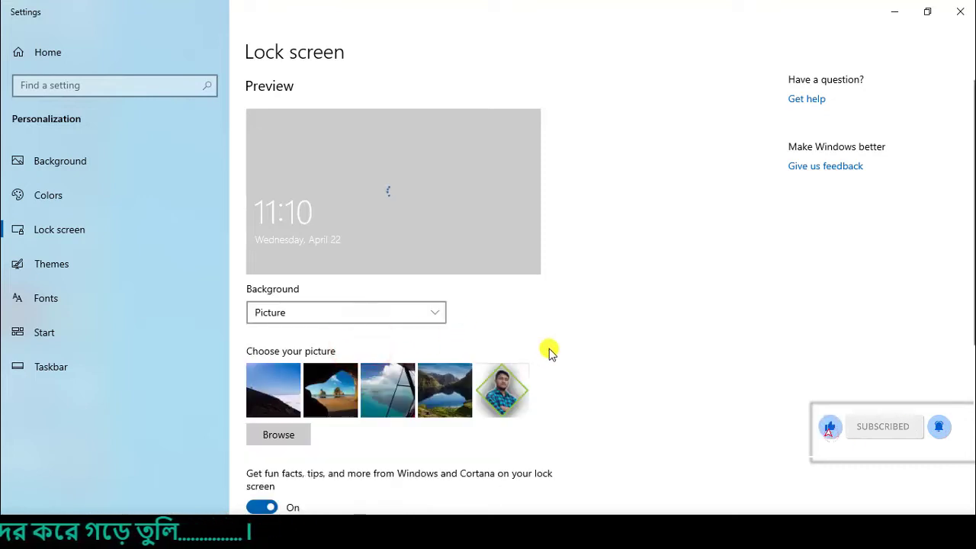
{"action": "scroll", "coordinate": [551, 351], "scroll_direction": "down", "scroll_amount": 3}
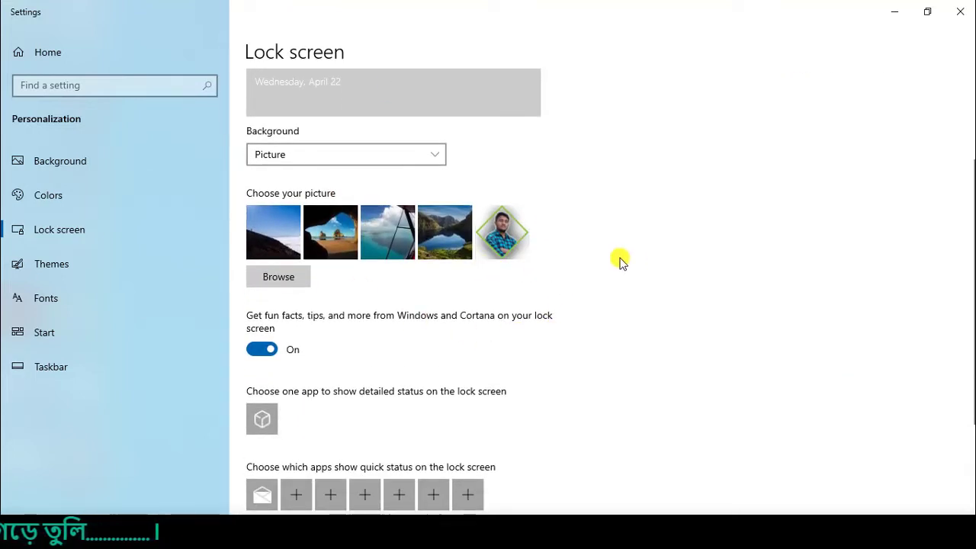
{"action": "scroll", "coordinate": [611, 264], "scroll_direction": "up", "scroll_amount": 1}
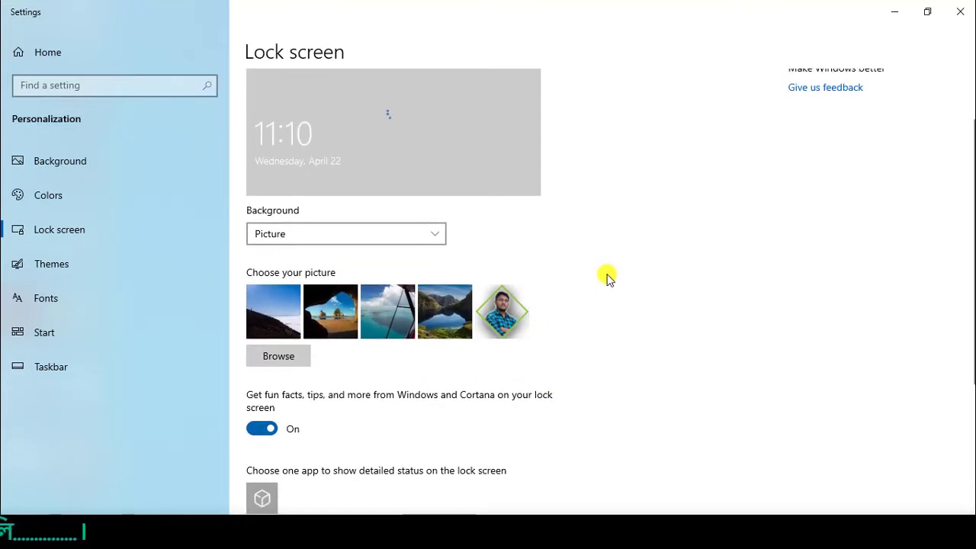
{"action": "left_click", "coordinate": [436, 234]}
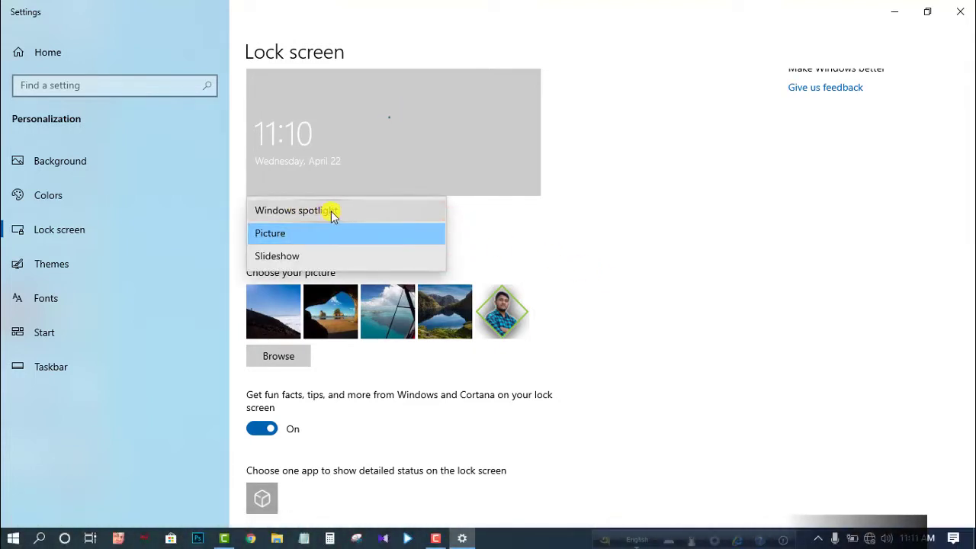
{"action": "left_click", "coordinate": [302, 235]}
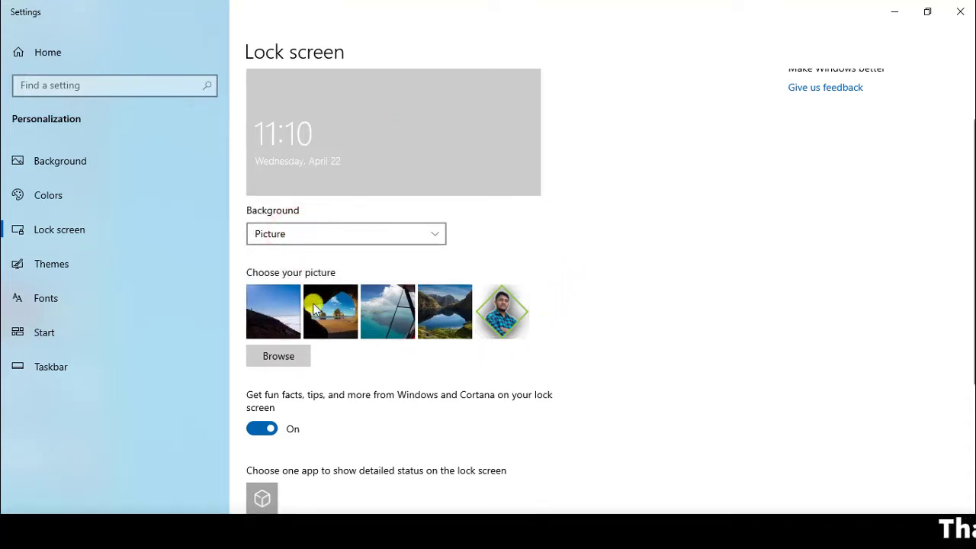
Try the mountain slope, beach cave, mountain lake and framed portrait pictures in turn as the lock screen picture
{"action": "left_click", "coordinate": [273, 311]}
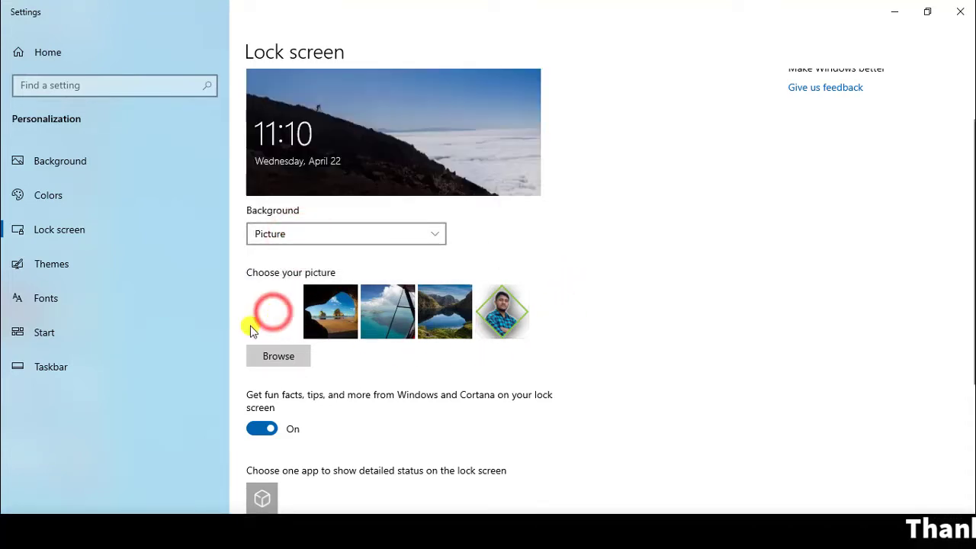
{"action": "scroll", "coordinate": [372, 159], "scroll_direction": "up", "scroll_amount": 1}
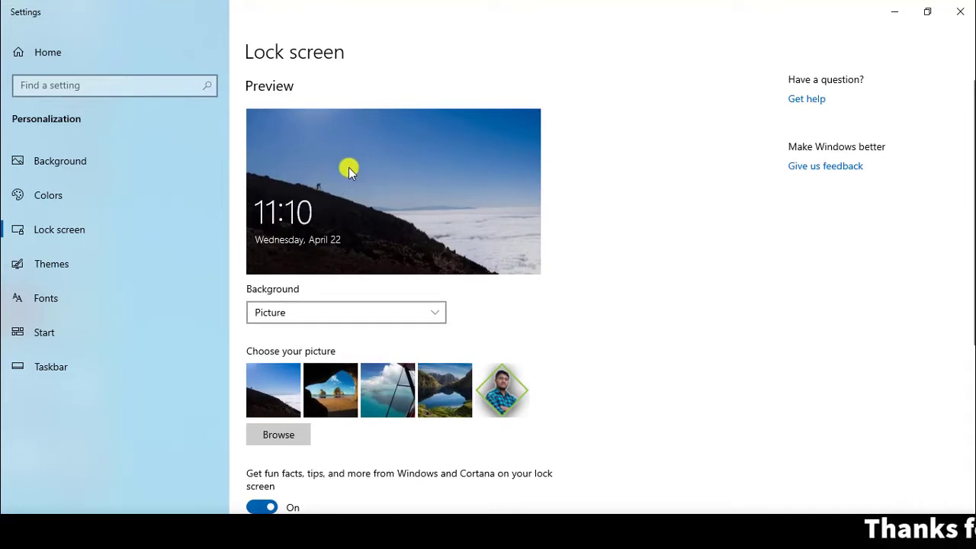
{"action": "left_click", "coordinate": [330, 382]}
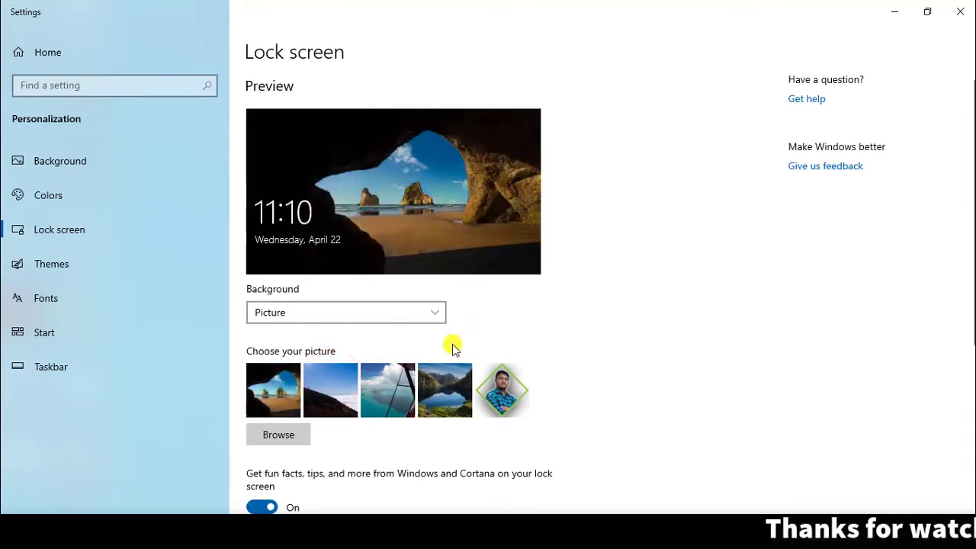
{"action": "left_click", "coordinate": [446, 388]}
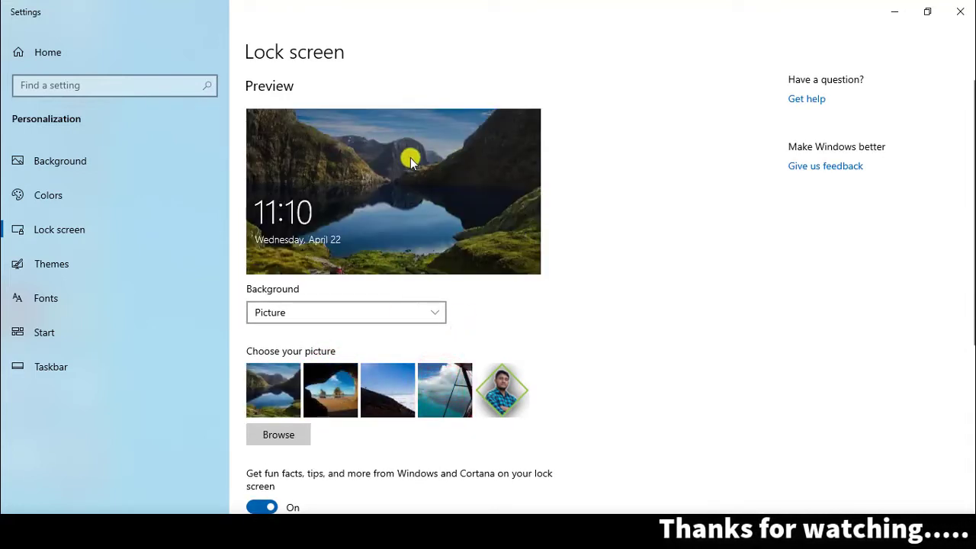
{"action": "left_click", "coordinate": [505, 391]}
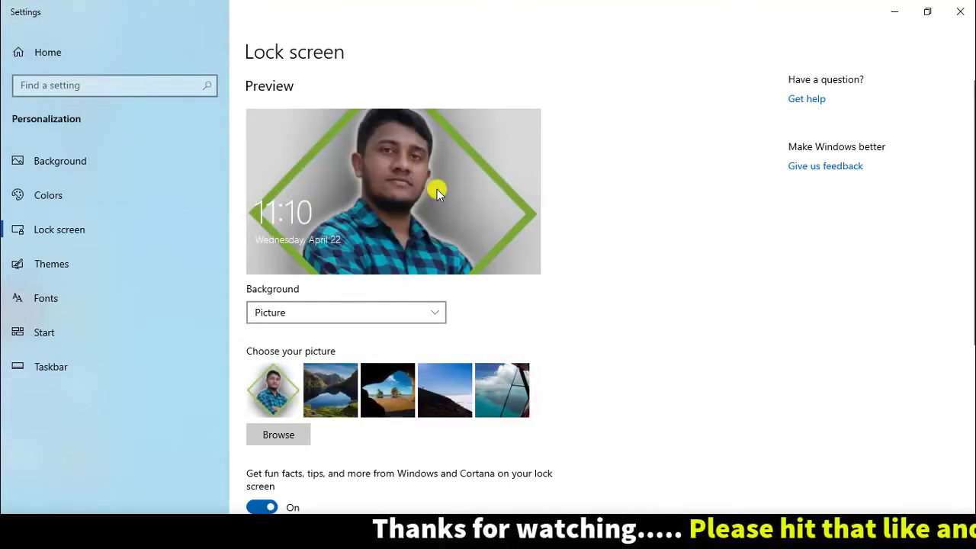
Browse to the Vinno Jogot folder under Photos on drive D and choose 20190306_151252 as the lock screen picture
{"action": "scroll", "coordinate": [534, 426], "scroll_direction": "down", "scroll_amount": 2}
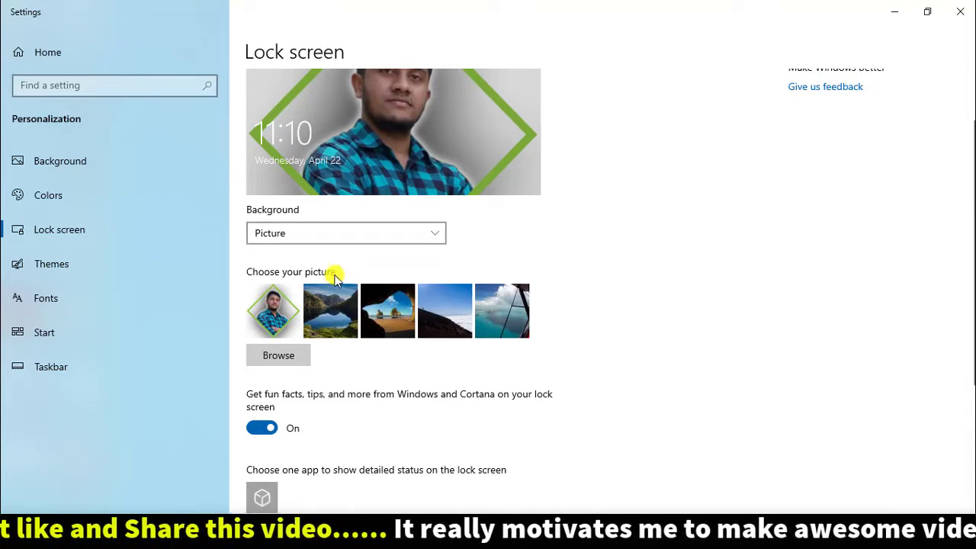
{"action": "left_click", "coordinate": [298, 363]}
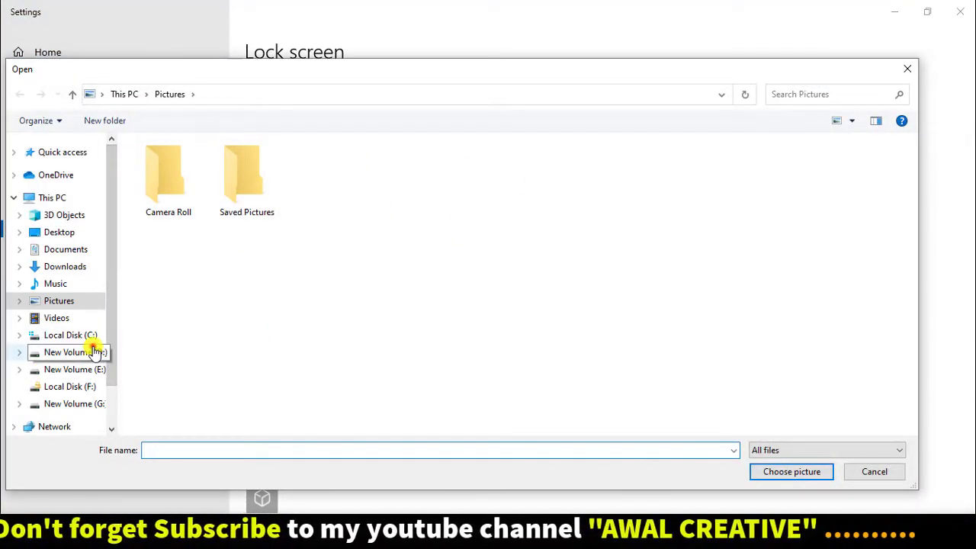
{"action": "left_click", "coordinate": [95, 351]}
{"action": "double_click", "coordinate": [165, 267]}
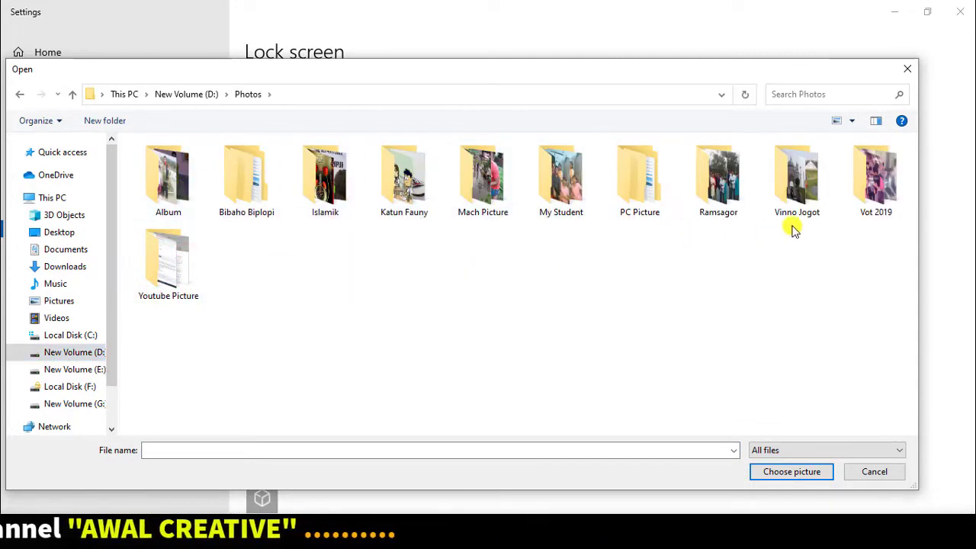
{"action": "left_click", "coordinate": [796, 198]}
{"action": "double_click", "coordinate": [795, 198]}
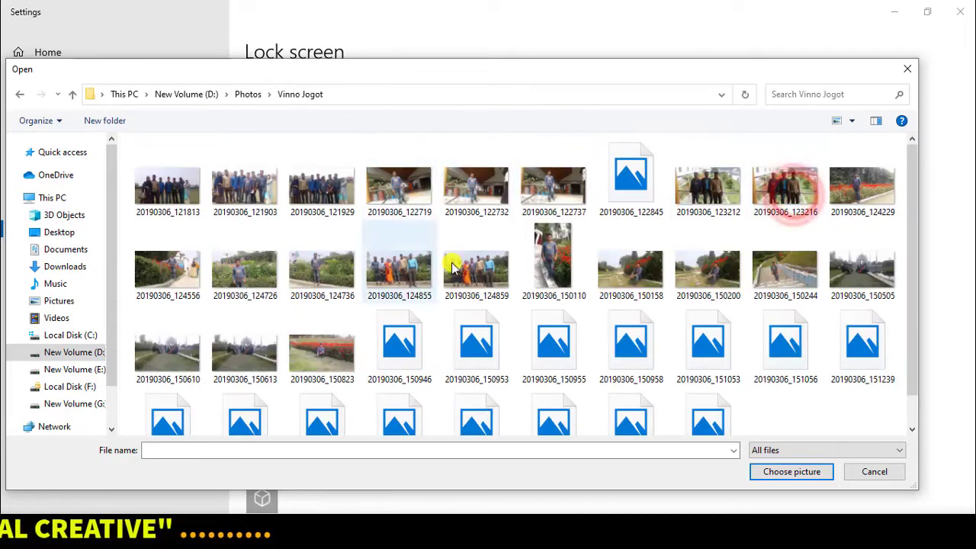
{"action": "scroll", "coordinate": [496, 362], "scroll_direction": "down", "scroll_amount": 1}
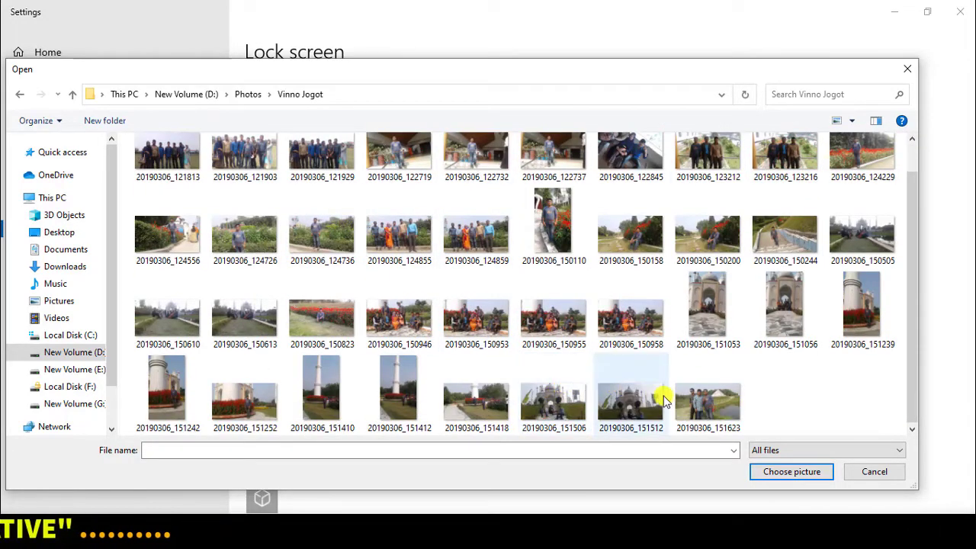
{"action": "left_click", "coordinate": [273, 408]}
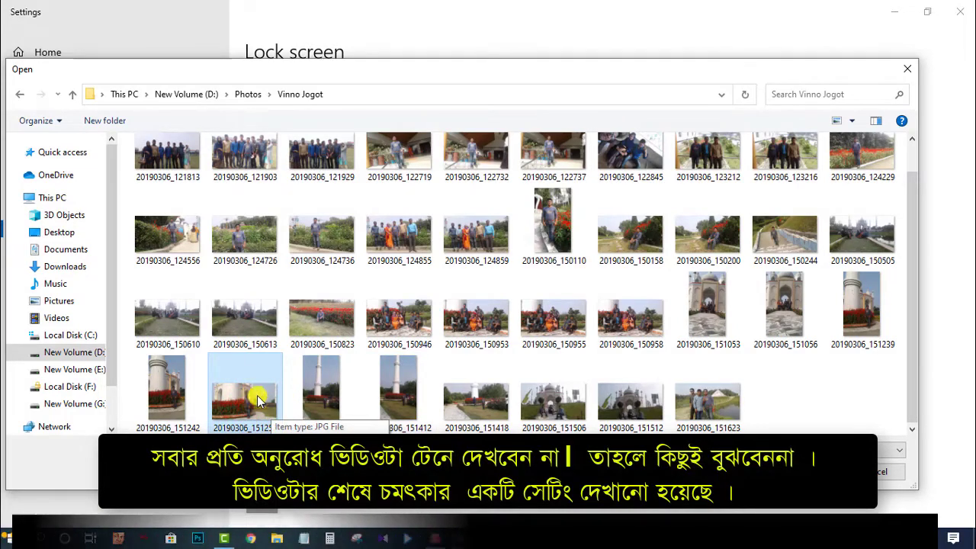
{"action": "key", "text": "Return"}
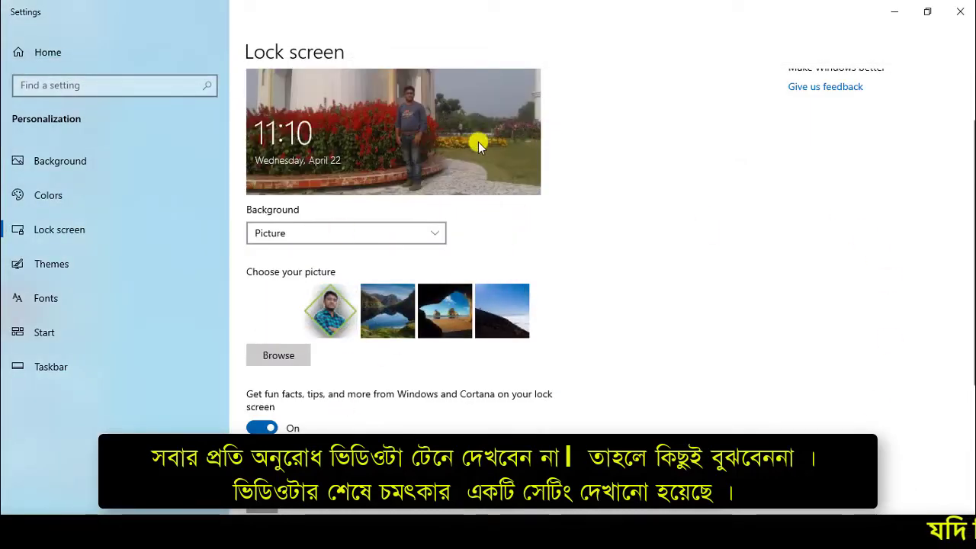
{"action": "scroll", "coordinate": [299, 218], "scroll_direction": "up", "scroll_amount": 1}
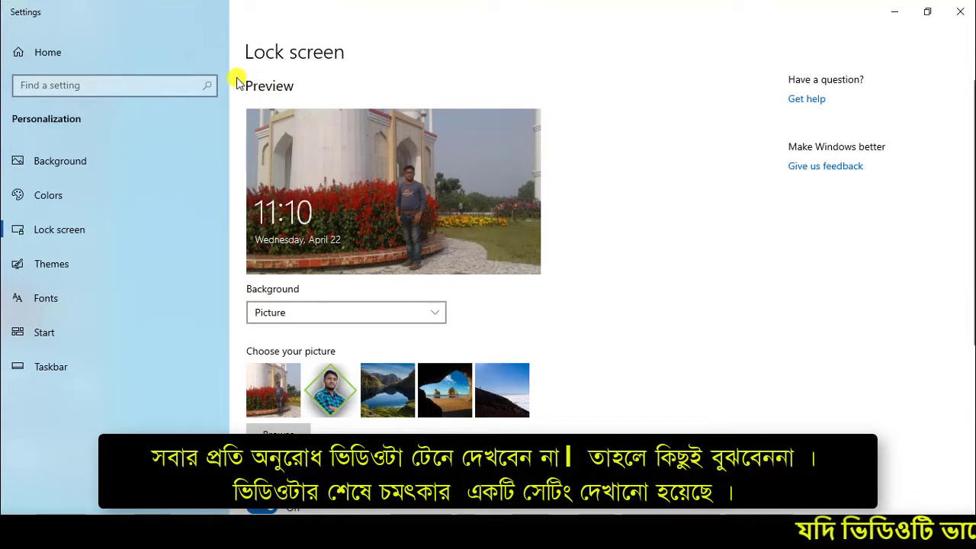
{"action": "mouse_move", "coordinate": [251, 97]}
{"action": "left_mouse_down"}
{"action": "mouse_move", "coordinate": [585, 270]}
{"action": "mouse_move", "coordinate": [563, 285]}
{"action": "left_mouse_up"}
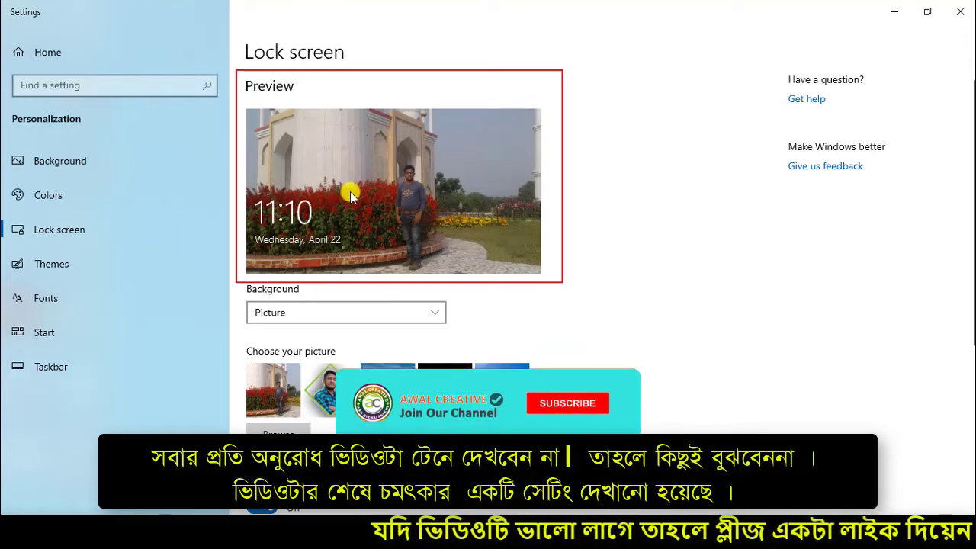
{"action": "key", "text": "Escape"}
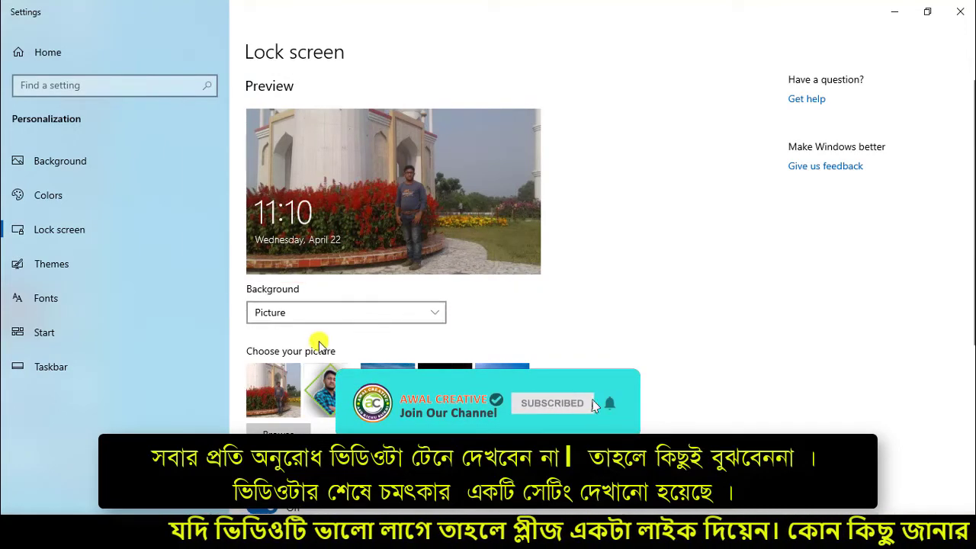
Set the lock screen background type to Slideshow and look over its album options
{"action": "scroll", "coordinate": [473, 297], "scroll_direction": "down", "scroll_amount": 2}
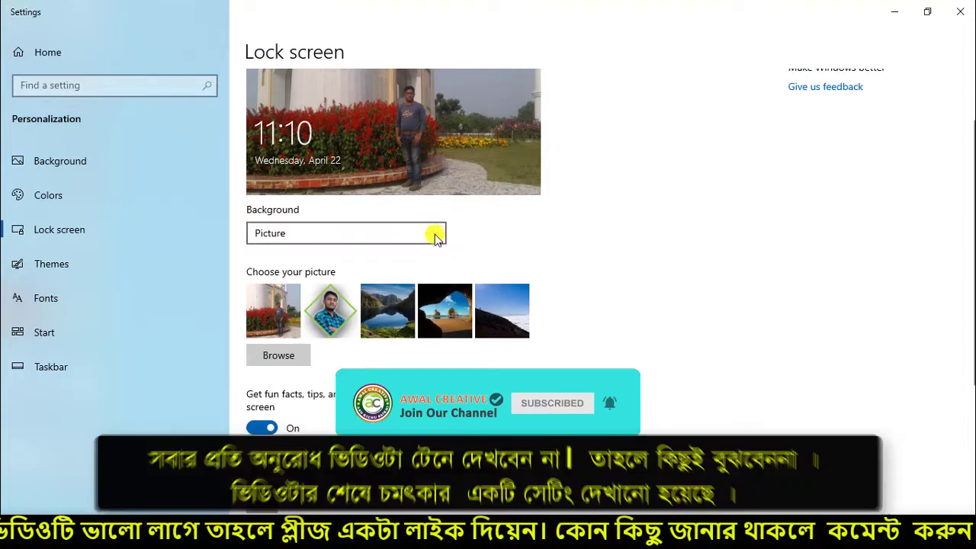
{"action": "left_click", "coordinate": [434, 232]}
{"action": "left_click", "coordinate": [264, 256]}
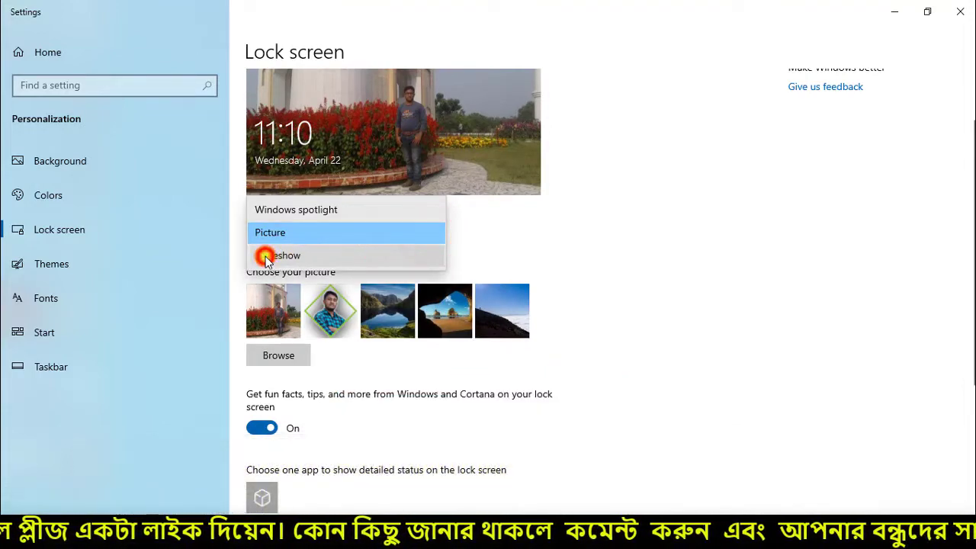
{"action": "scroll", "coordinate": [468, 268], "scroll_direction": "down", "scroll_amount": 2}
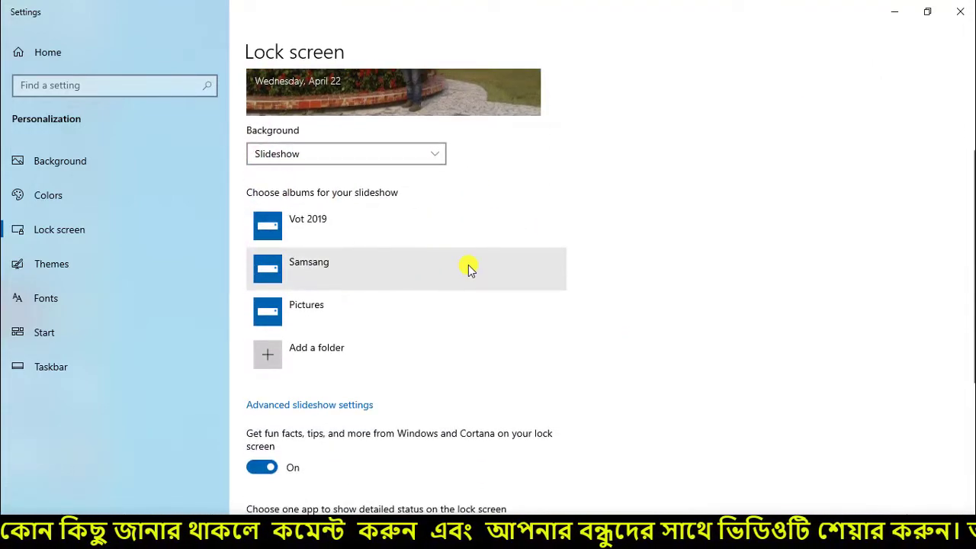
{"action": "scroll", "coordinate": [449, 179], "scroll_direction": "up", "scroll_amount": 4}
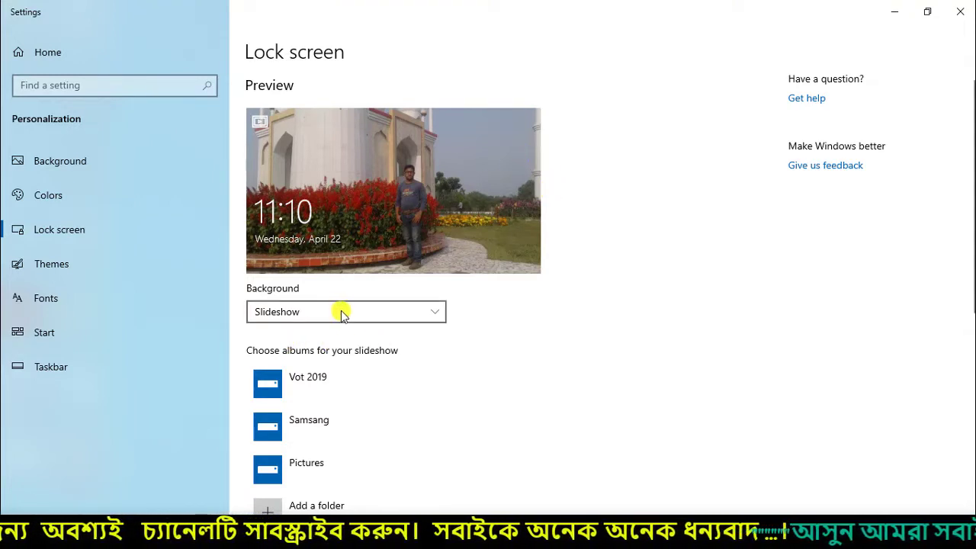
{"action": "scroll", "coordinate": [503, 316], "scroll_direction": "down", "scroll_amount": 1}
{"action": "scroll", "coordinate": [503, 315], "scroll_direction": "down", "scroll_amount": 1}
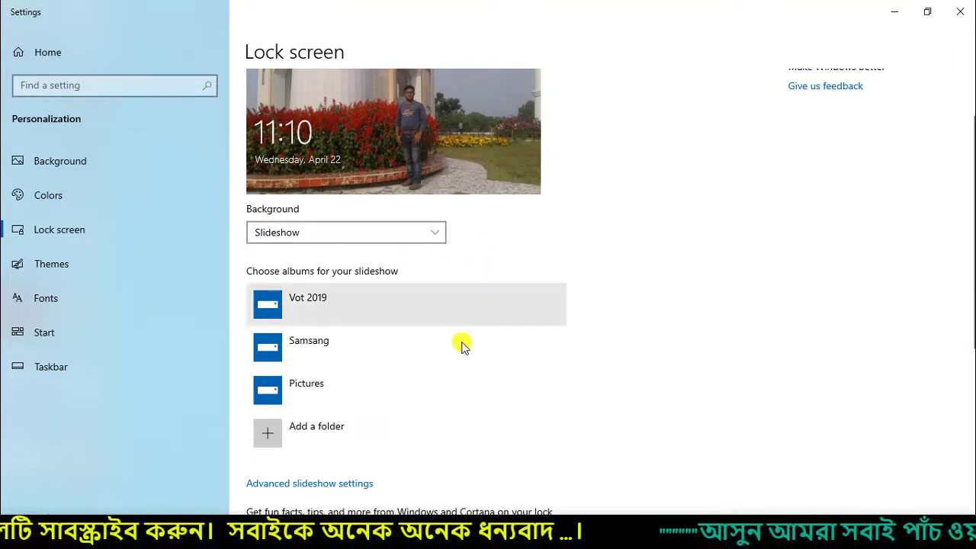
Add the Islamik folder from Photos on drive D to the slideshow albums and check the lock screen preview
{"action": "scroll", "coordinate": [328, 366], "scroll_direction": "down", "scroll_amount": 1}
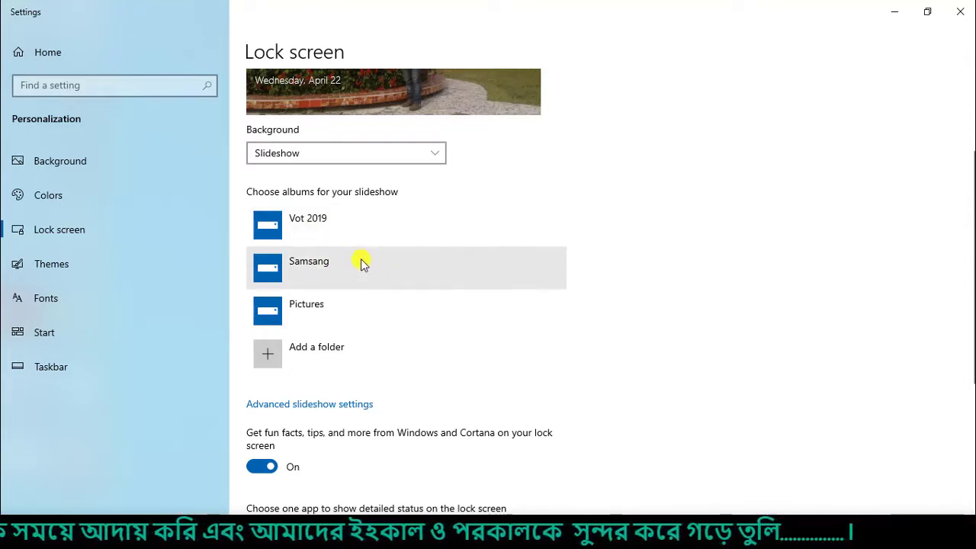
{"action": "left_click", "coordinate": [349, 355]}
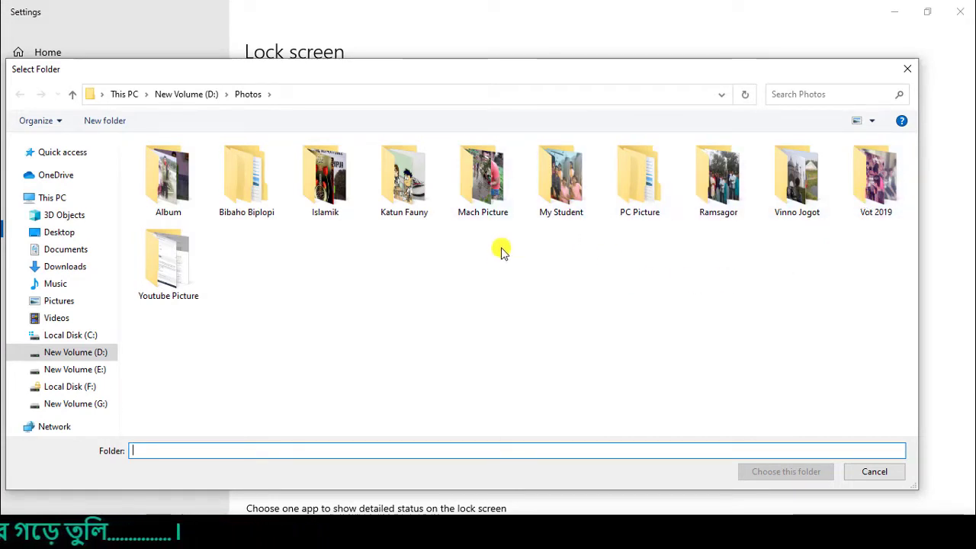
{"action": "left_click", "coordinate": [328, 183]}
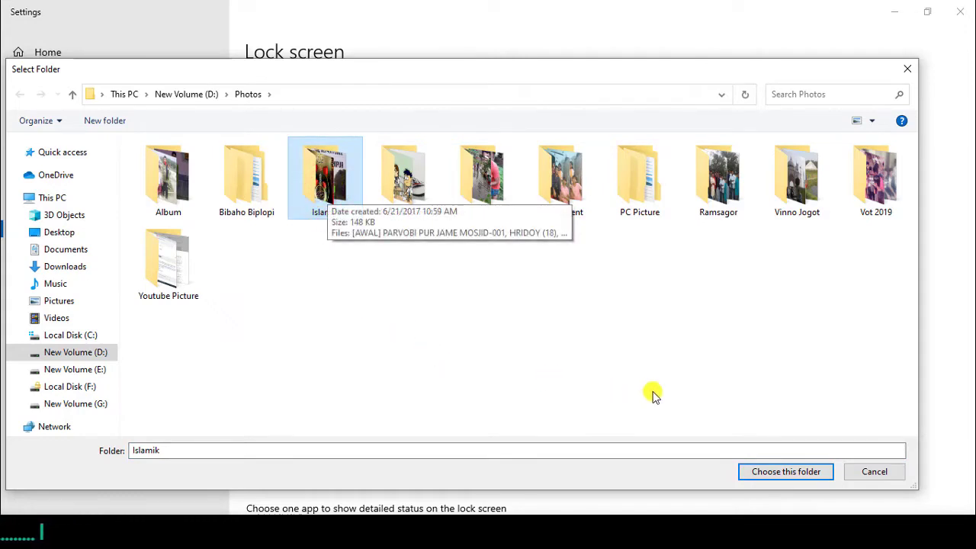
{"action": "left_click", "coordinate": [791, 473]}
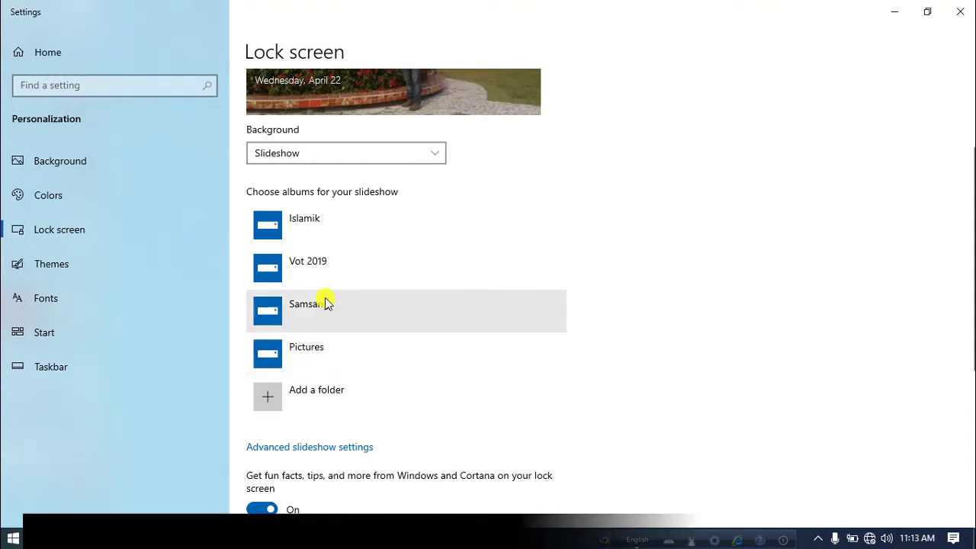
{"action": "scroll", "coordinate": [367, 237], "scroll_direction": "up", "scroll_amount": 3}
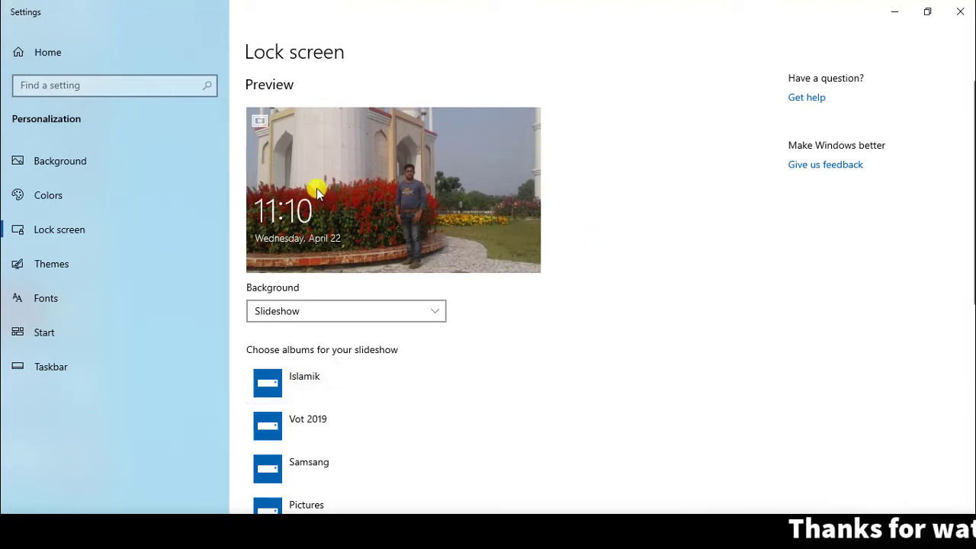
{"action": "scroll", "coordinate": [399, 202], "scroll_direction": "down", "scroll_amount": 3}
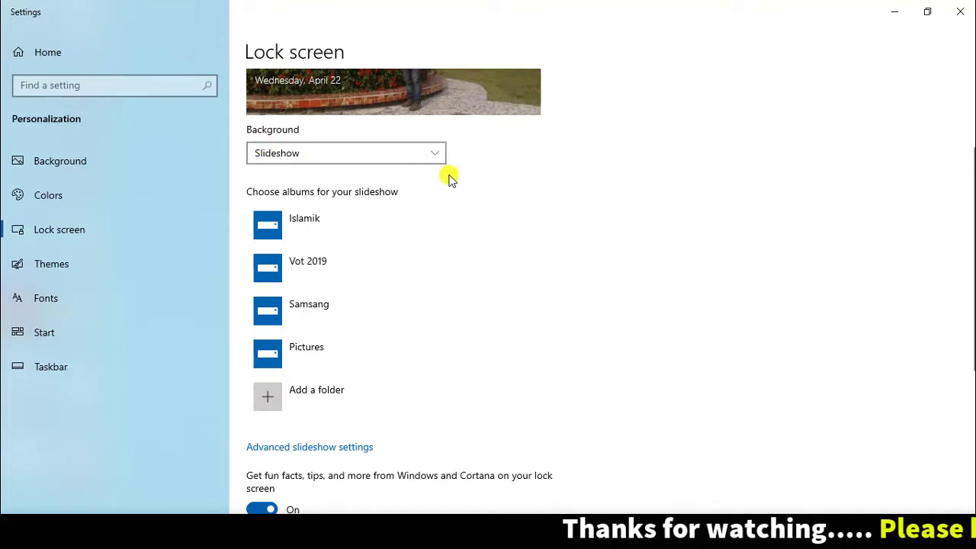
Open the advanced slideshow settings and review the Camera Roll, picture fit, battery power and PC inactivity options
{"action": "scroll", "coordinate": [427, 305], "scroll_direction": "down", "scroll_amount": 3}
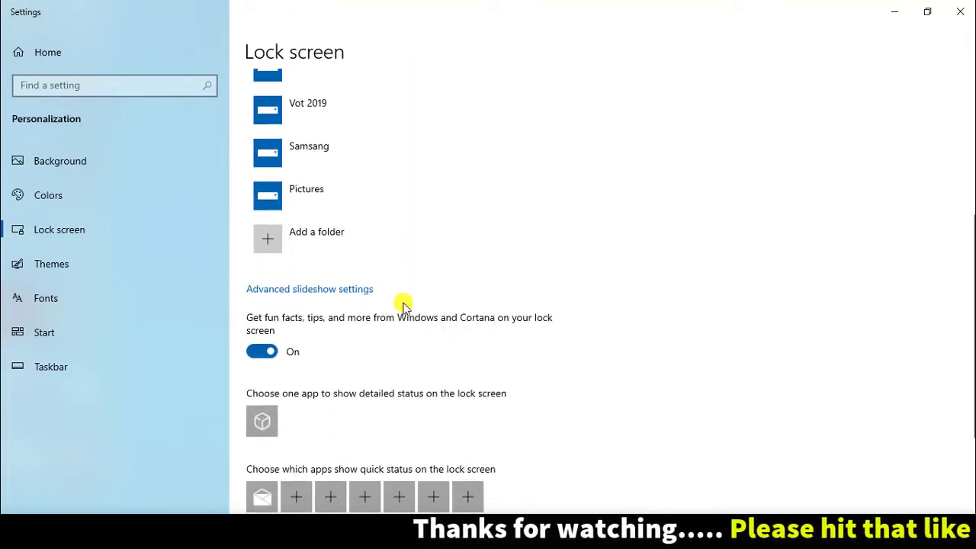
{"action": "scroll", "coordinate": [381, 297], "scroll_direction": "down", "scroll_amount": 2}
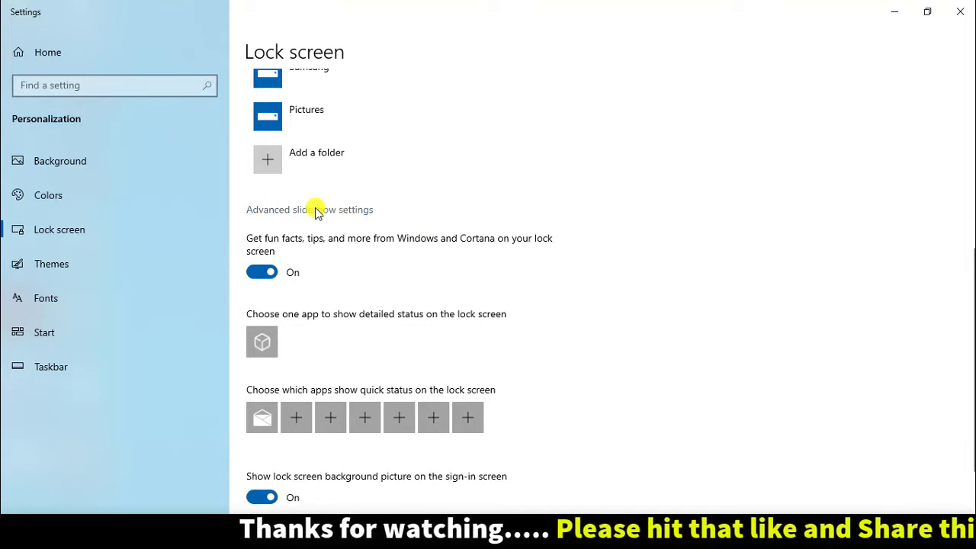
{"action": "left_click", "coordinate": [360, 211]}
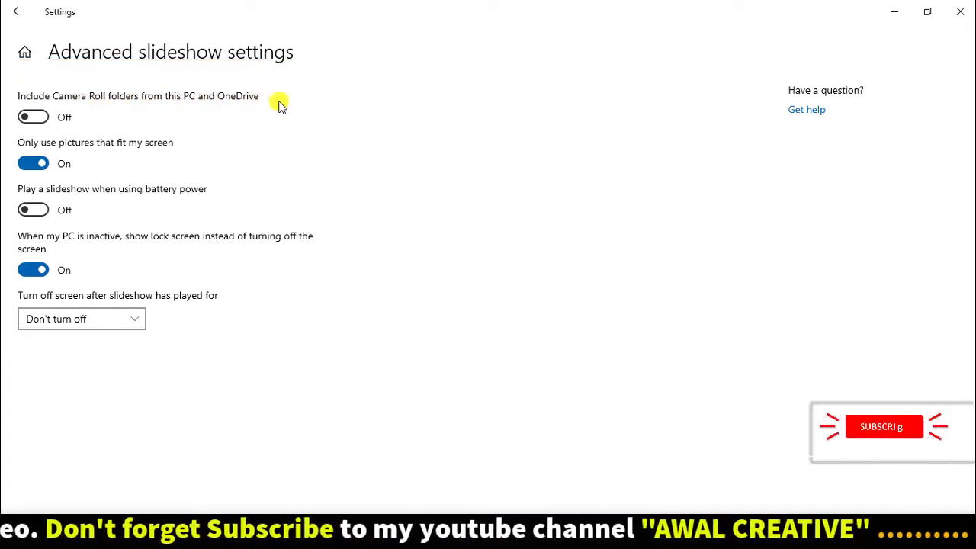
{"action": "left_click", "coordinate": [34, 118]}
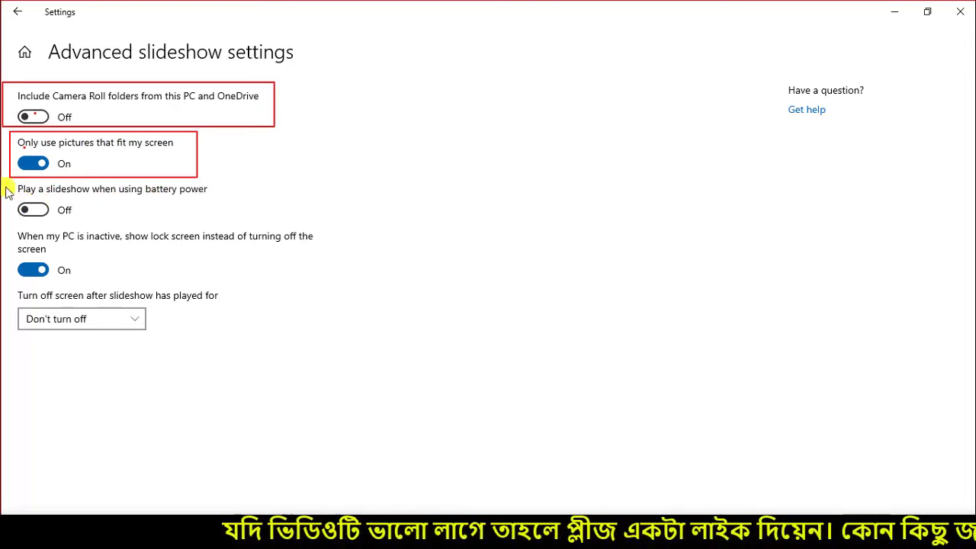
{"action": "mouse_move", "coordinate": [9, 181]}
{"action": "left_mouse_down"}
{"action": "mouse_move", "coordinate": [22, 199]}
{"action": "mouse_move", "coordinate": [219, 222]}
{"action": "left_mouse_up"}
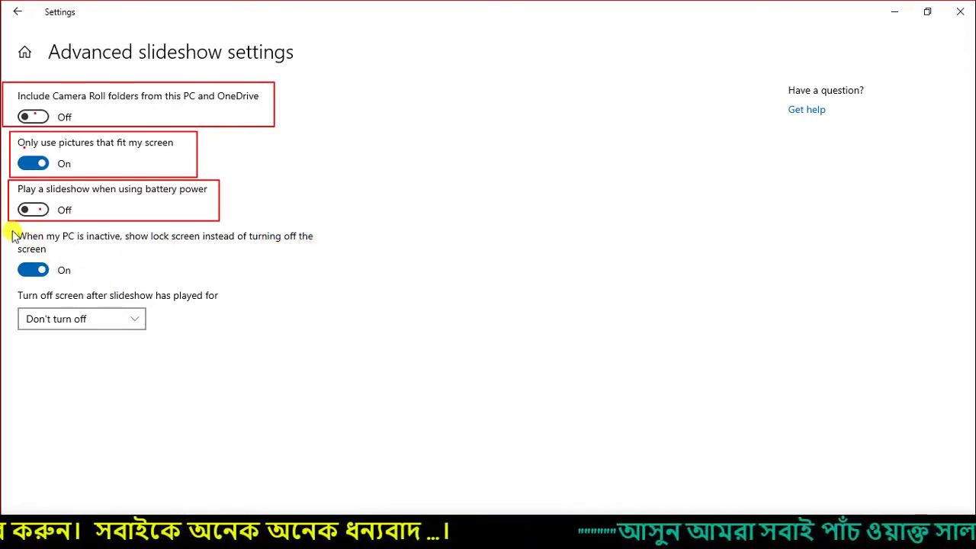
{"action": "mouse_move", "coordinate": [11, 228]}
{"action": "left_mouse_down"}
{"action": "mouse_move", "coordinate": [261, 276]}
{"action": "mouse_move", "coordinate": [316, 273]}
{"action": "left_mouse_up"}
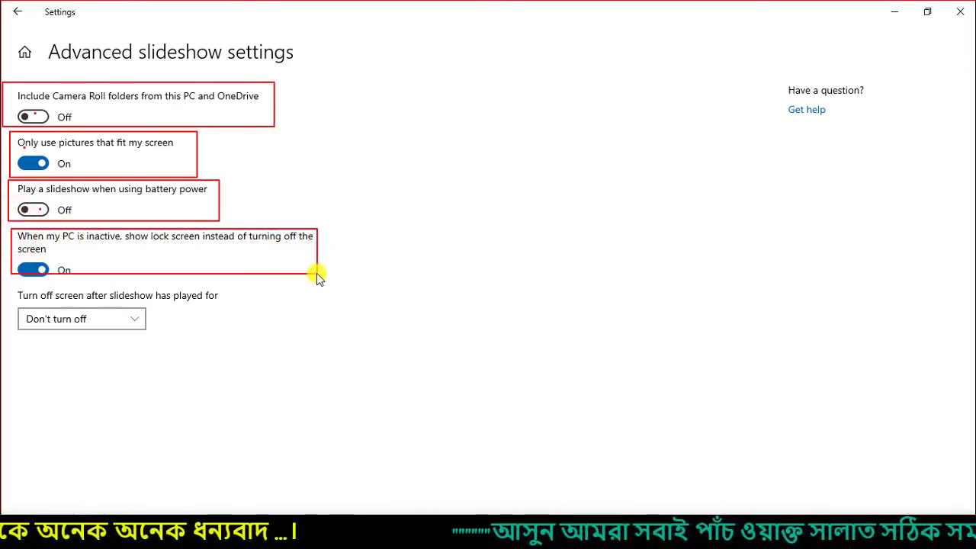
{"action": "right_click", "coordinate": [33, 270]}
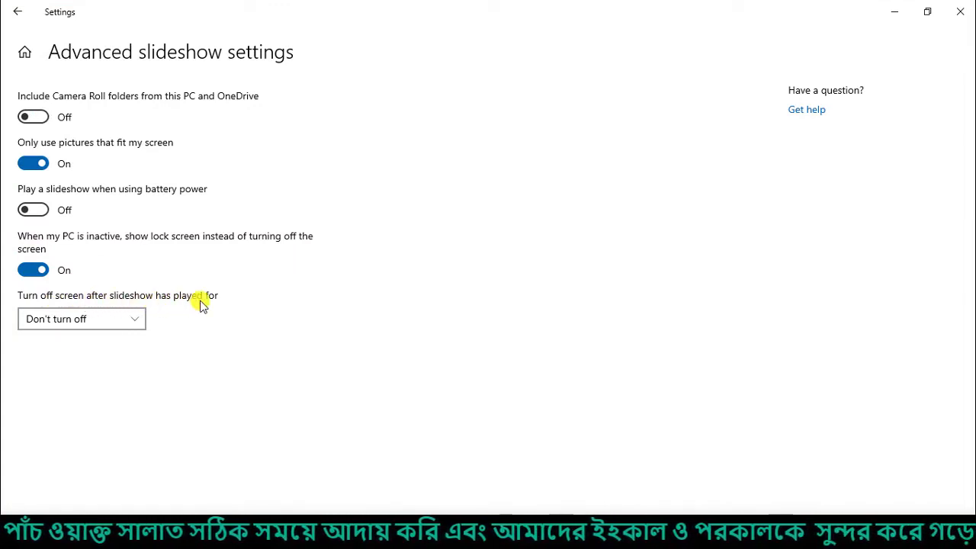
Choose Don't turn off for the screen after the slideshow has played and return to the lock screen settings
{"action": "left_click", "coordinate": [140, 322]}
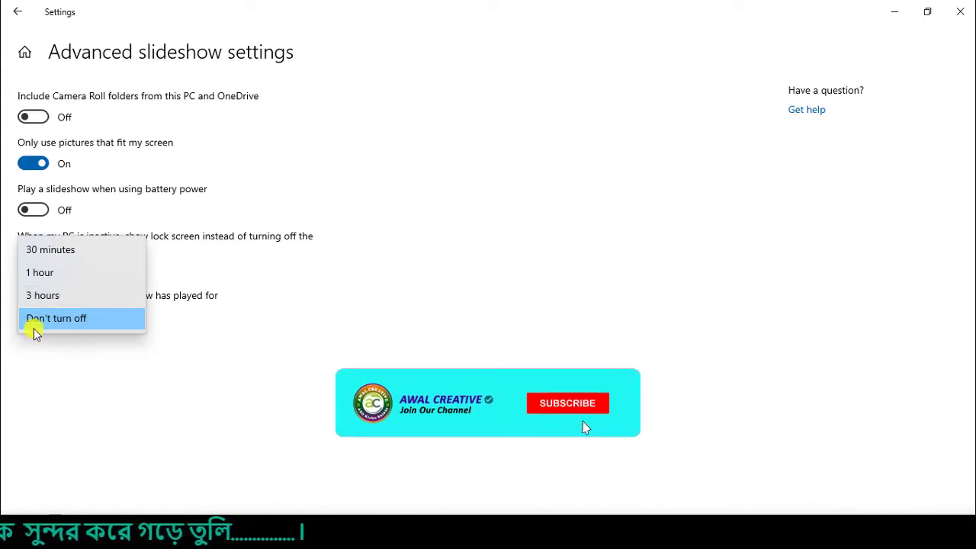
{"action": "left_click", "coordinate": [75, 321]}
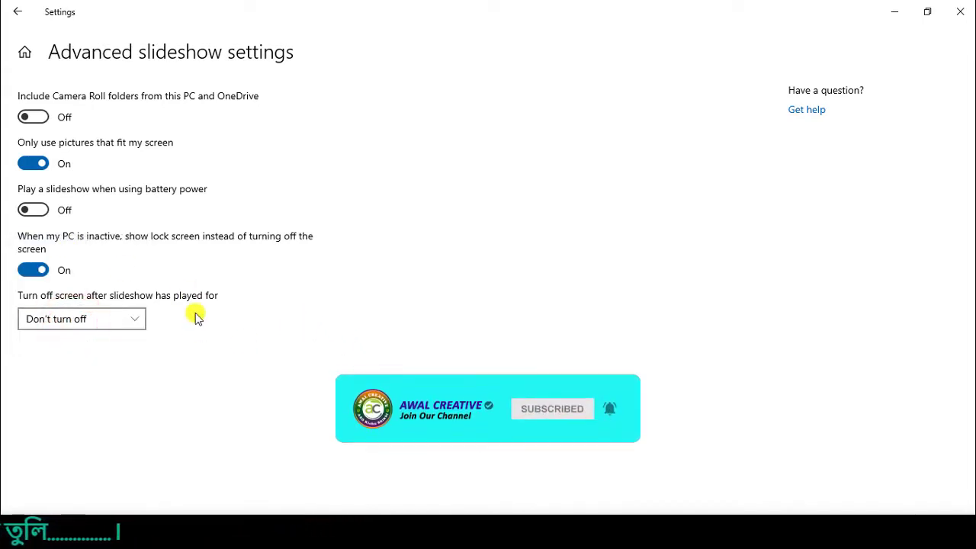
{"action": "left_click", "coordinate": [16, 13]}
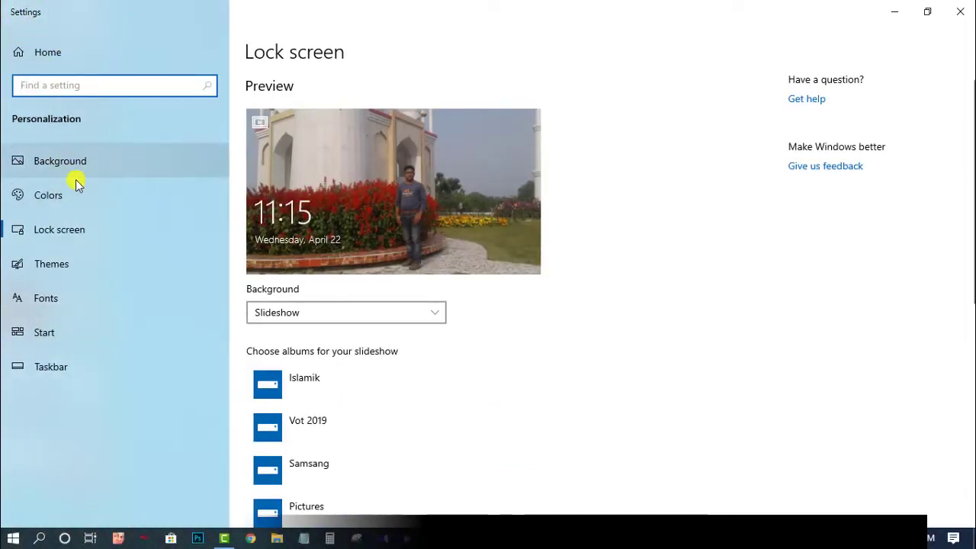
Examine the remaining lock screen options, from the app status choices to the Cortana lock screen settings link
{"action": "scroll", "coordinate": [464, 405], "scroll_direction": "down", "scroll_amount": 5}
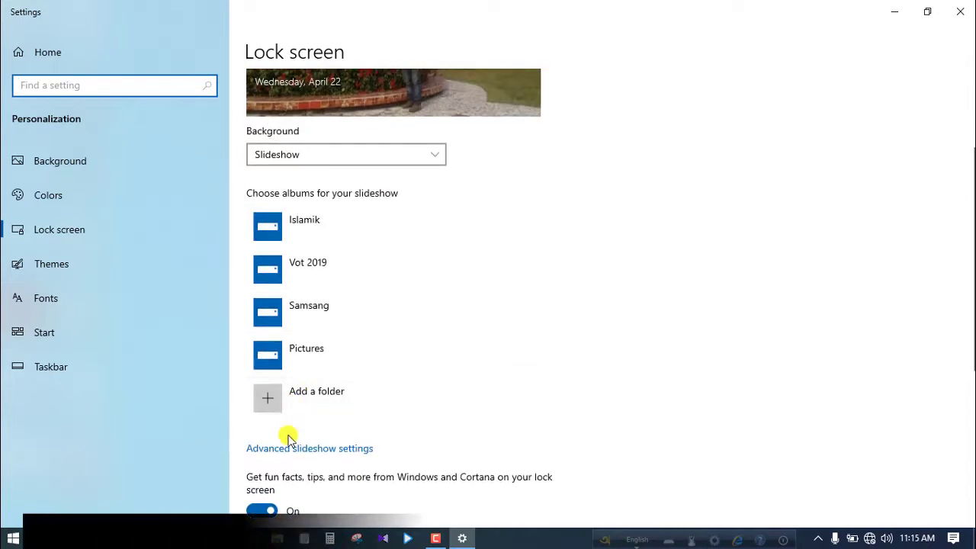
{"action": "scroll", "coordinate": [534, 305], "scroll_direction": "down", "scroll_amount": 1}
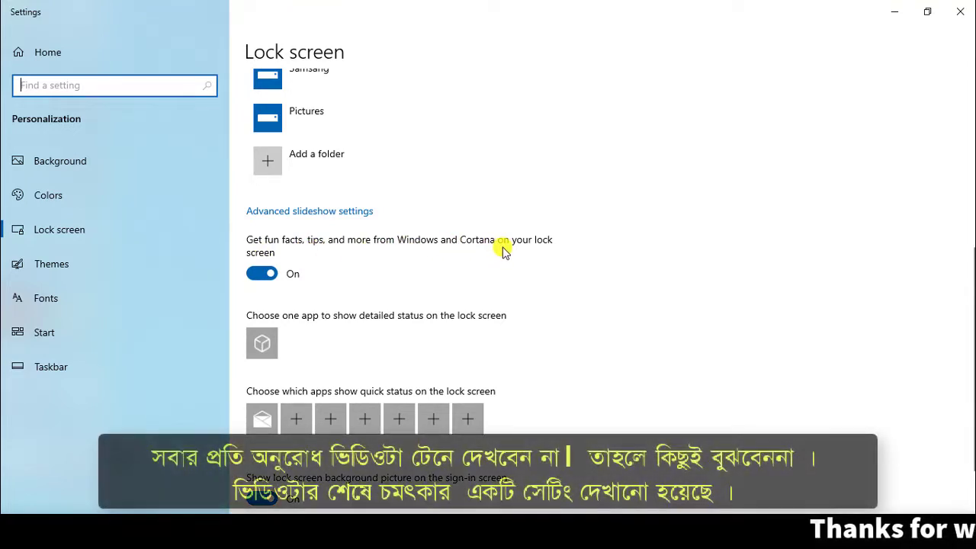
{"action": "scroll", "coordinate": [262, 270], "scroll_direction": "down", "scroll_amount": 3}
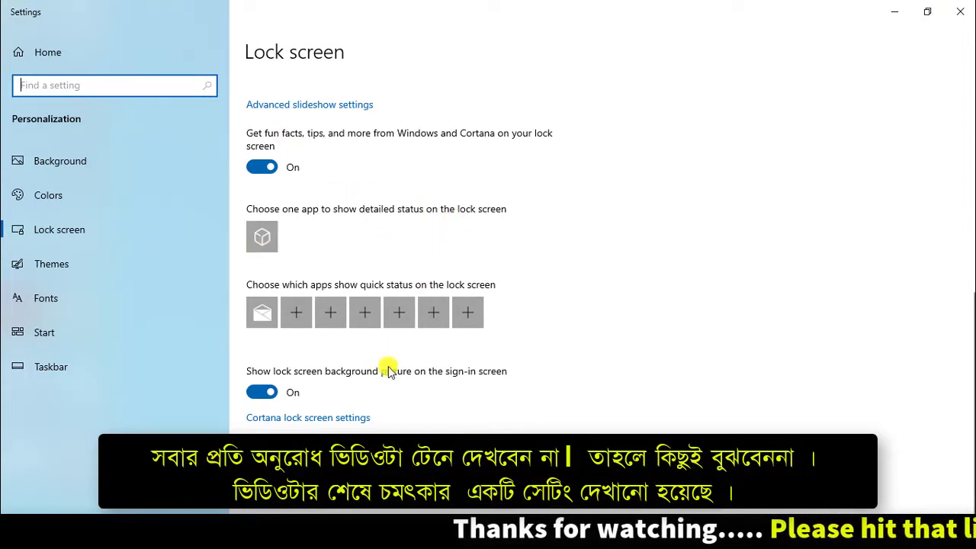
{"action": "mouse_move", "coordinate": [237, 409]}
{"action": "left_mouse_down"}
{"action": "mouse_move", "coordinate": [374, 420]}
{"action": "mouse_move", "coordinate": [381, 429]}
{"action": "left_mouse_up"}
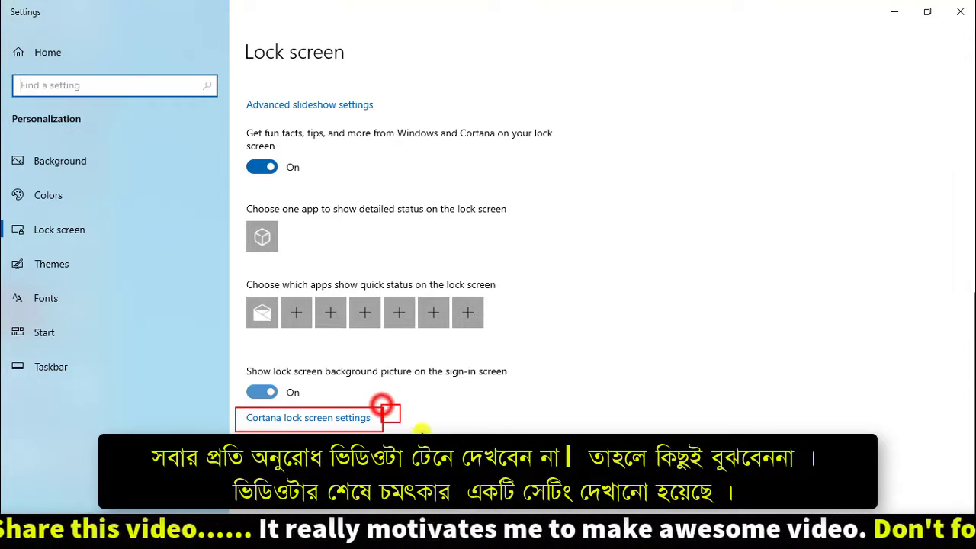
{"action": "left_click_drag", "start_coordinate": [381, 405], "coordinate": [503, 431]}
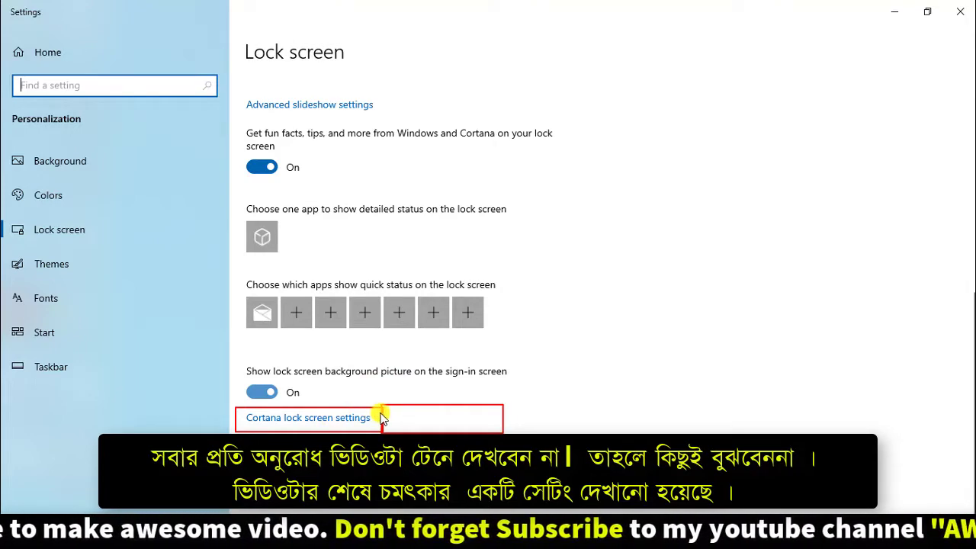
{"action": "left_click_drag", "start_coordinate": [408, 418], "coordinate": [492, 427]}
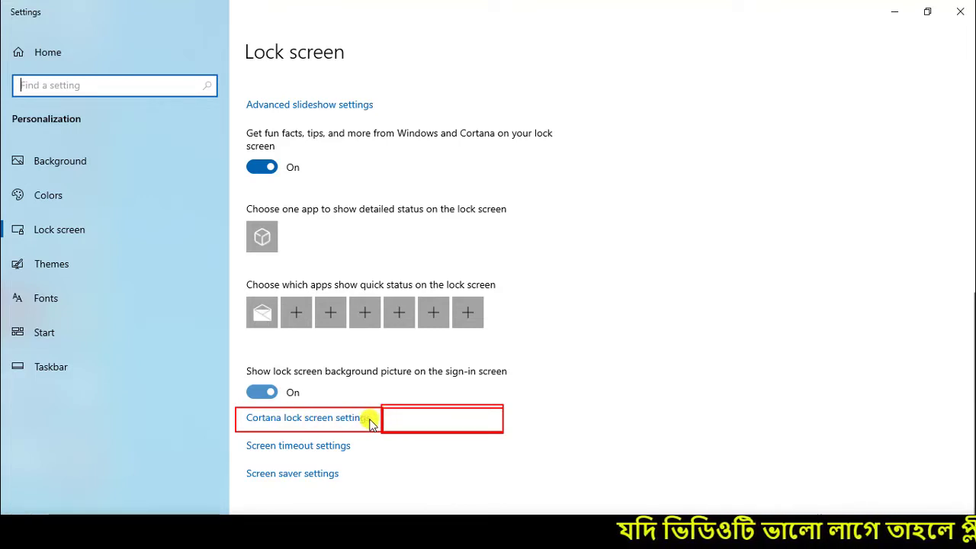
Minimize Settings, open Cortana from the desktop and try to talk to it
{"action": "left_click", "coordinate": [886, 12]}
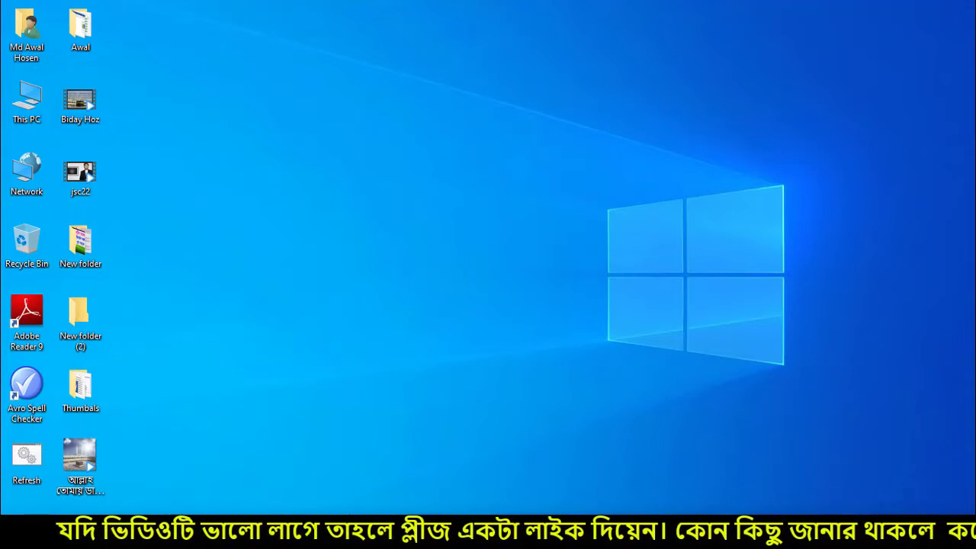
{"action": "left_click", "coordinate": [19, 534]}
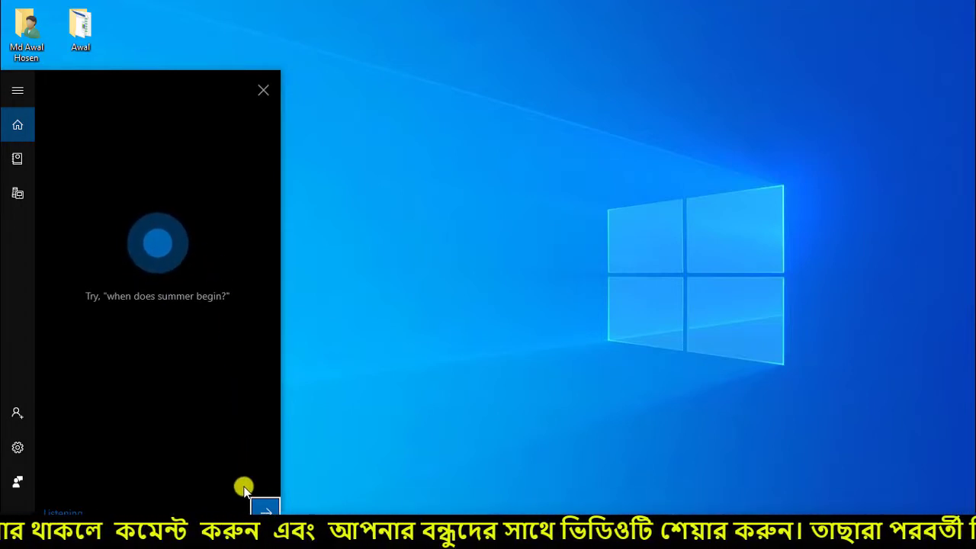
{"action": "left_click", "coordinate": [262, 510]}
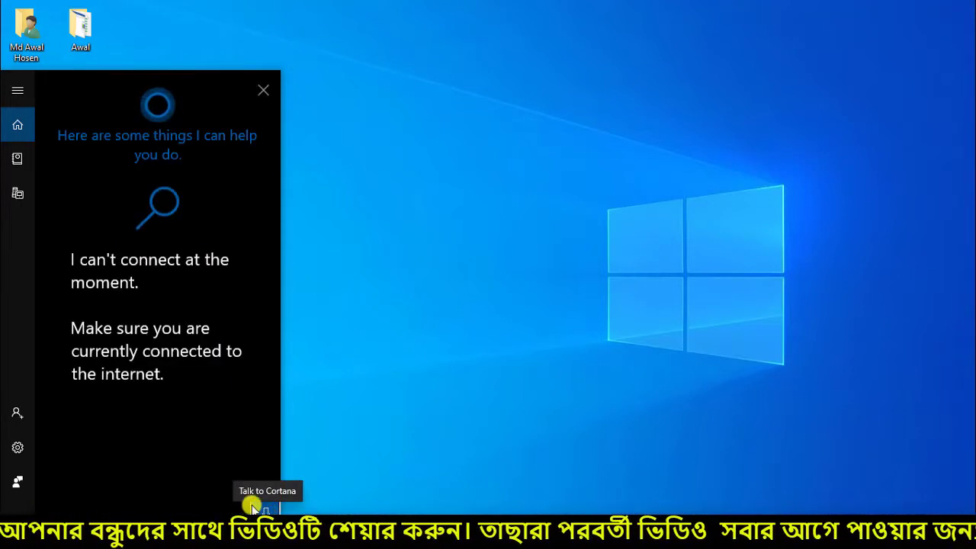
{"action": "left_click", "coordinate": [262, 508]}
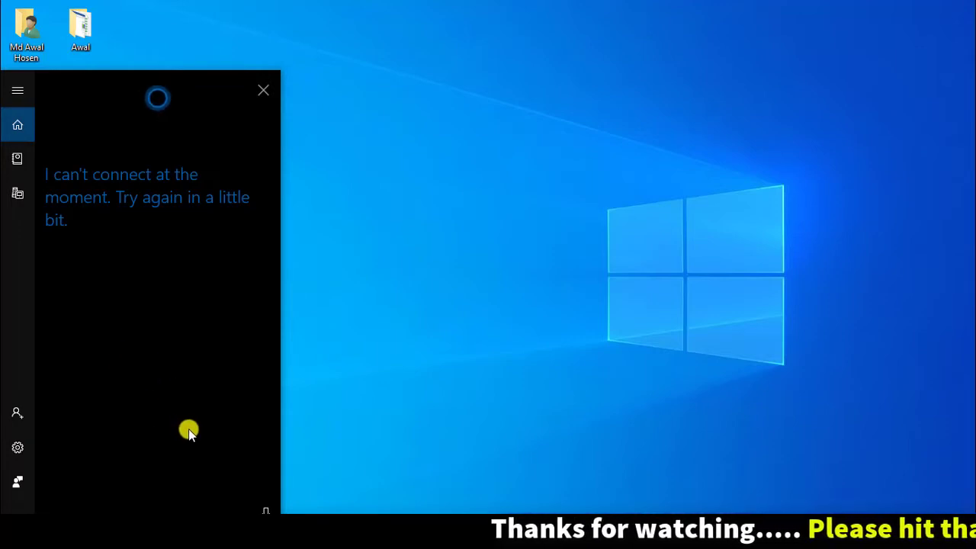
Open Cortana's settings, close the Cortana pane and look over the Talk to Cortana options
{"action": "left_click", "coordinate": [12, 450]}
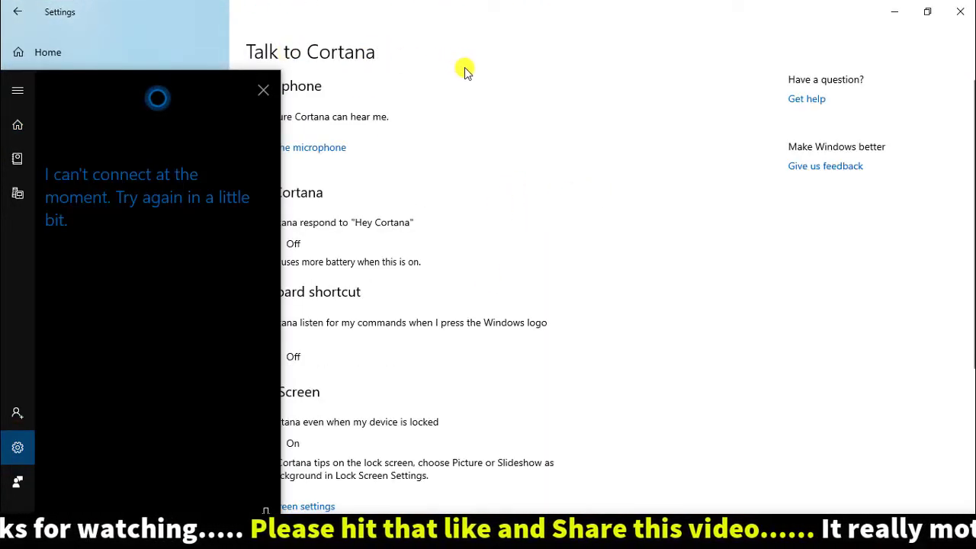
{"action": "left_click", "coordinate": [465, 68]}
{"action": "left_click", "coordinate": [264, 91]}
{"action": "scroll", "coordinate": [401, 303], "scroll_direction": "down", "scroll_amount": 5}
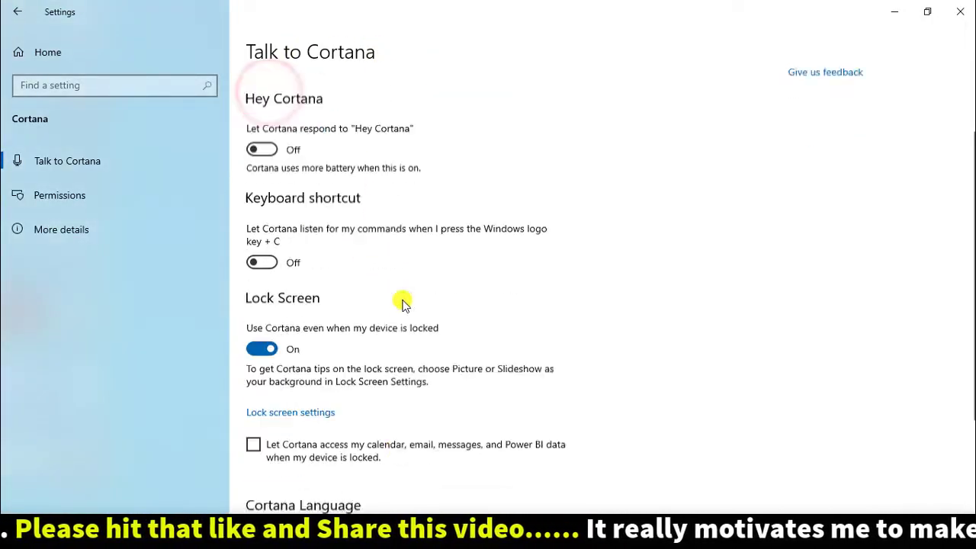
Go back to the lock screen settings, open the Cortana lock screen settings and examine their options
{"action": "left_click", "coordinate": [13, 12]}
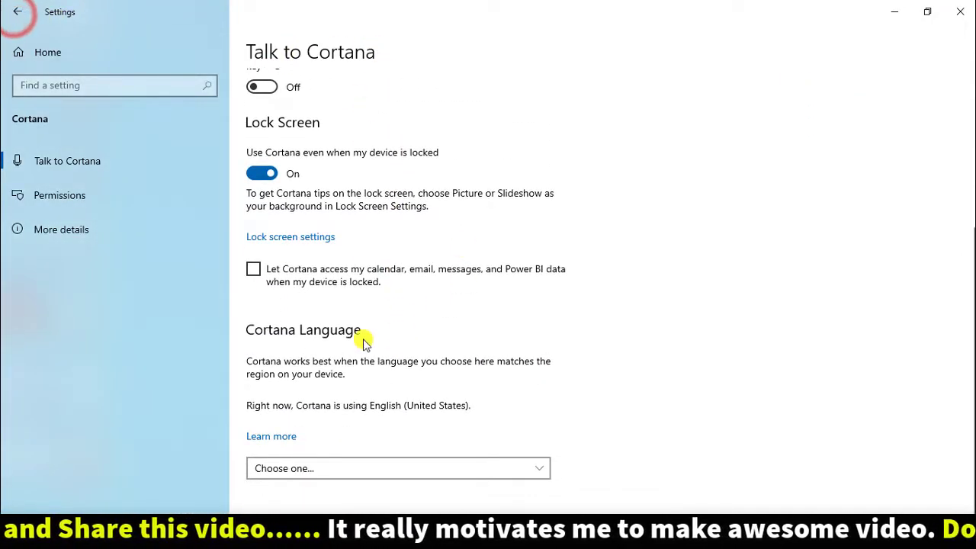
{"action": "scroll", "coordinate": [343, 329], "scroll_direction": "down", "scroll_amount": 6}
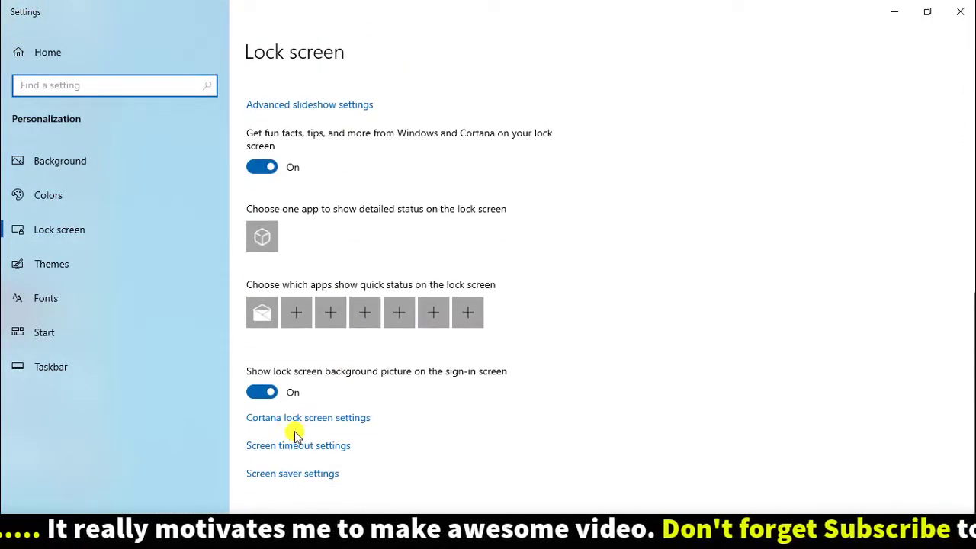
{"action": "left_click", "coordinate": [328, 417]}
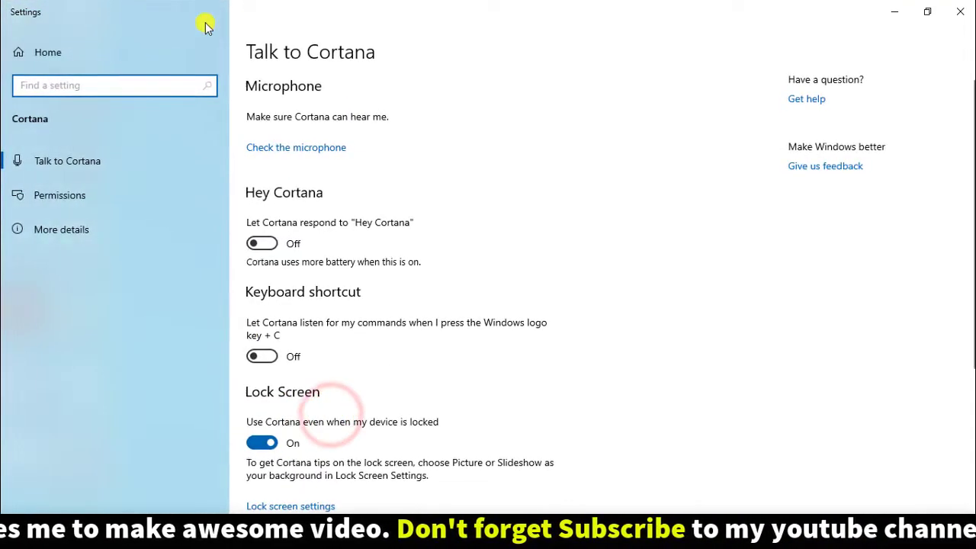
{"action": "scroll", "coordinate": [462, 344], "scroll_direction": "down", "scroll_amount": 5}
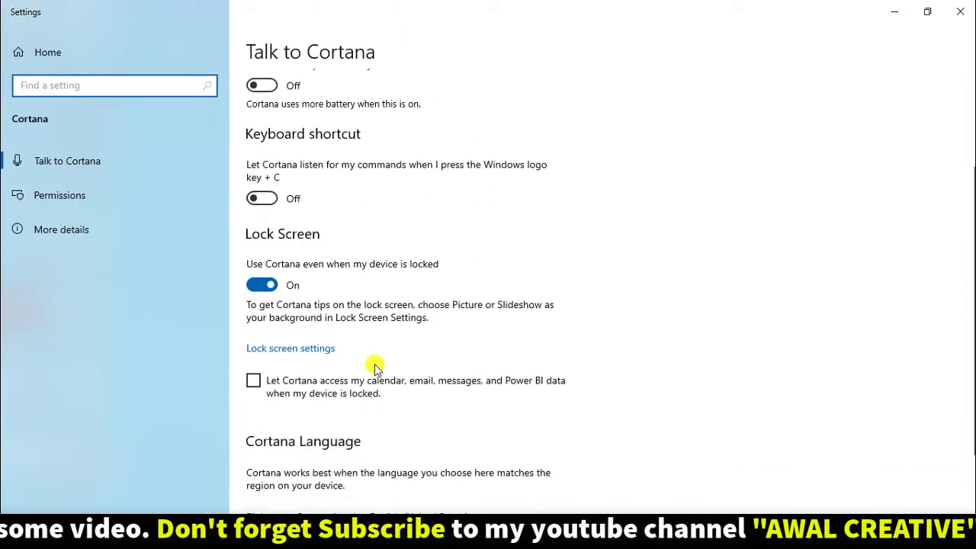
{"action": "scroll", "coordinate": [393, 275], "scroll_direction": "up", "scroll_amount": 5}
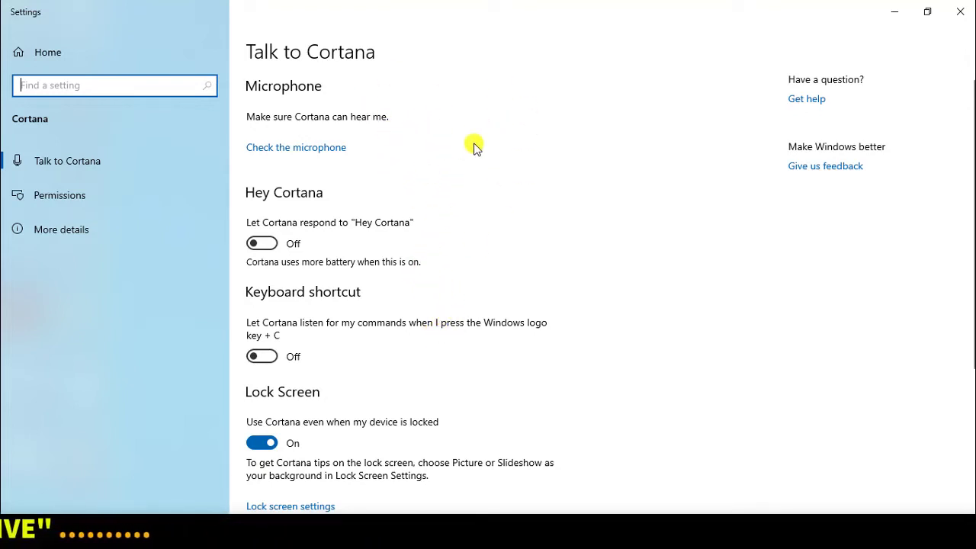
Return to the Personalization lock screen page, open the screen timeout settings and look over the Power & sleep options
{"action": "left_click", "coordinate": [17, 44]}
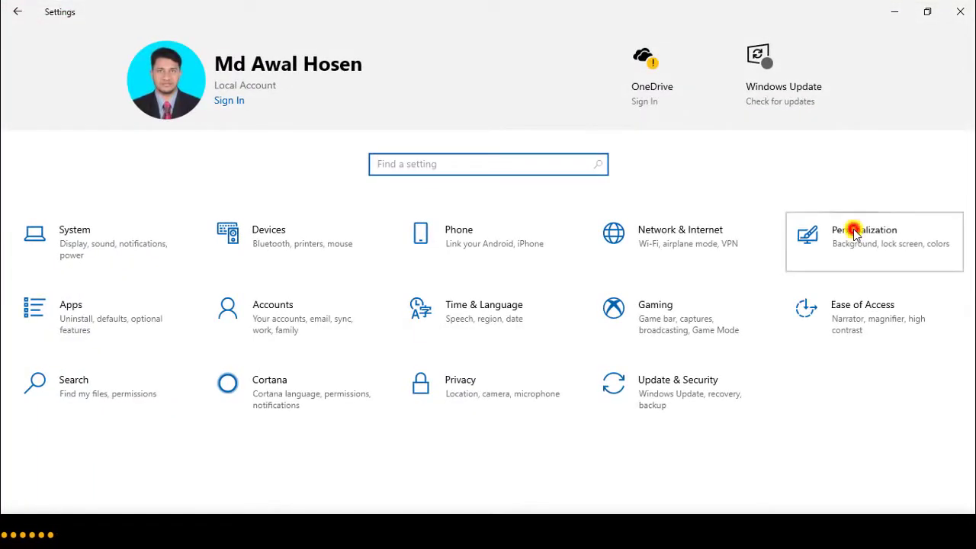
{"action": "left_click", "coordinate": [854, 234]}
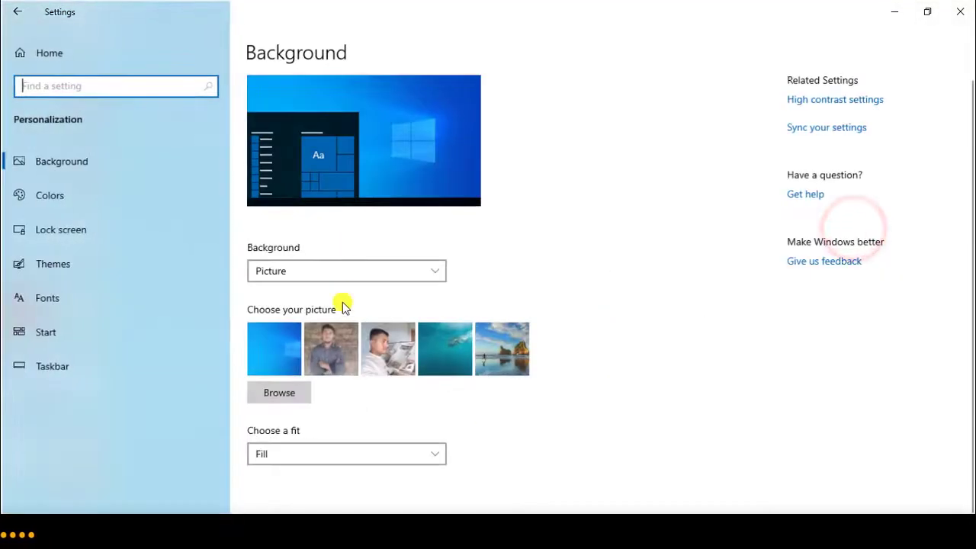
{"action": "left_click", "coordinate": [69, 218]}
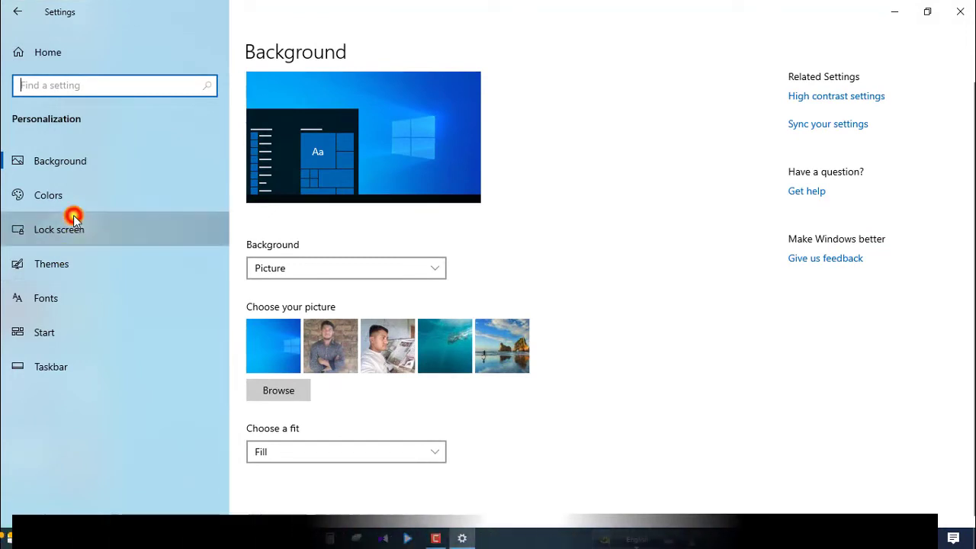
{"action": "scroll", "coordinate": [412, 410], "scroll_direction": "down", "scroll_amount": 3}
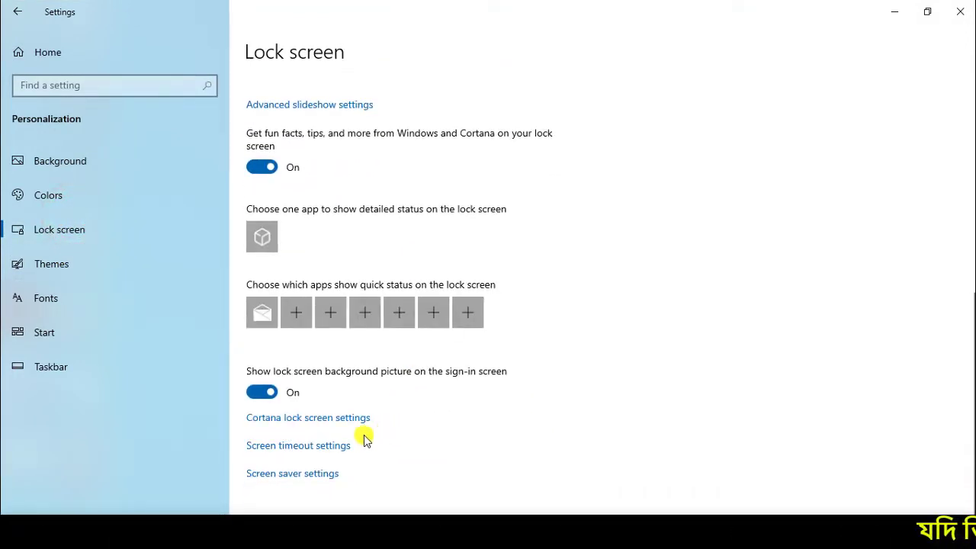
{"action": "left_click", "coordinate": [323, 446]}
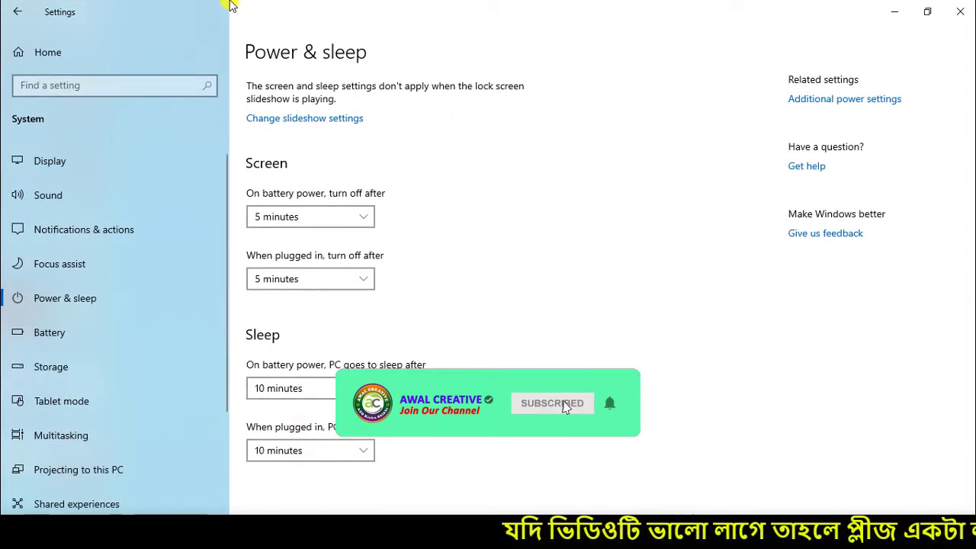
{"action": "left_click_drag", "start_coordinate": [229, 4], "coordinate": [560, 496]}
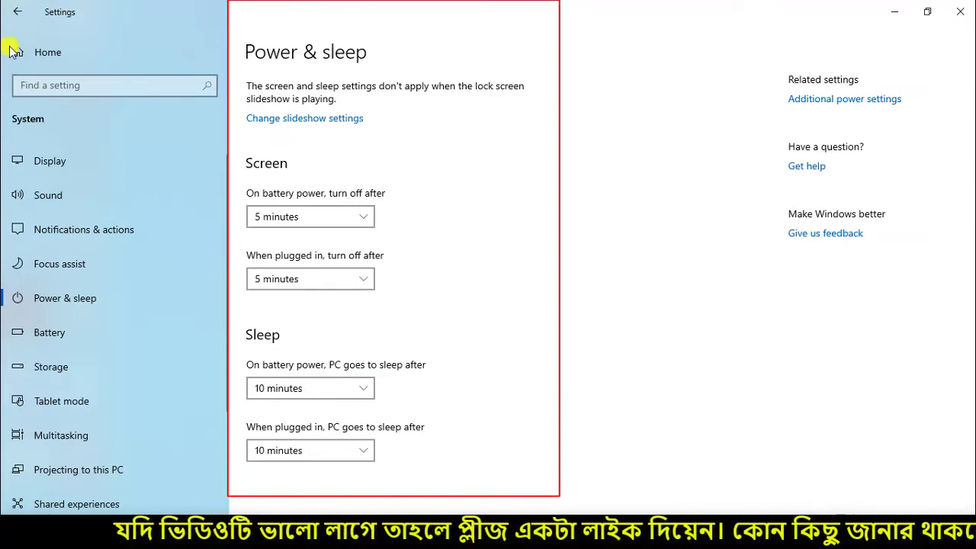
{"action": "left_click_drag", "start_coordinate": [2, 44], "coordinate": [226, 502]}
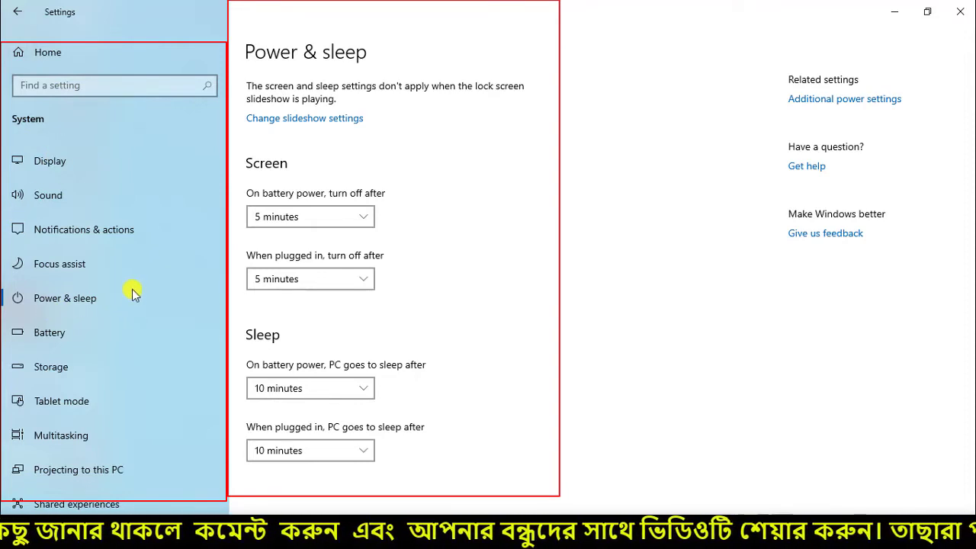
{"action": "left_click_drag", "start_coordinate": [2, 287], "coordinate": [224, 323]}
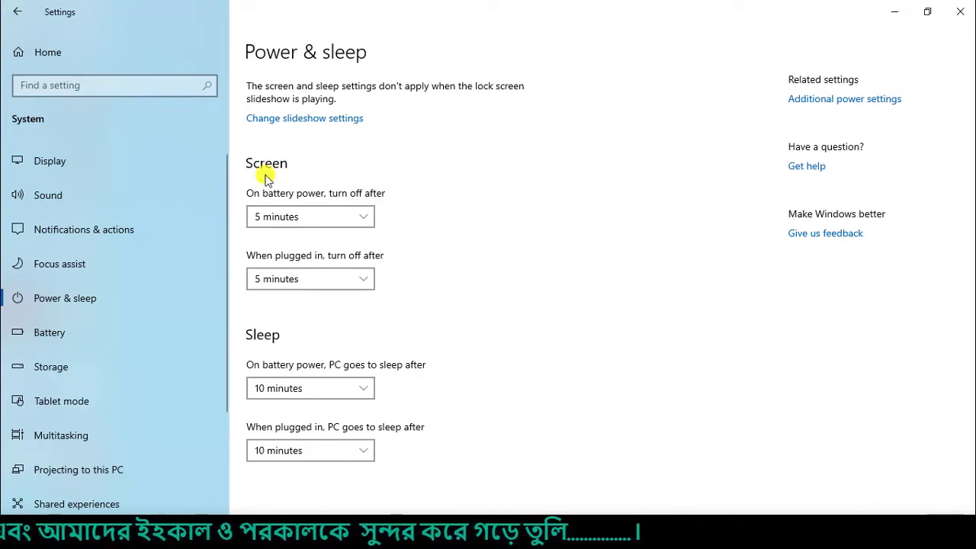
Set the screen to turn off after 20 minutes on battery power and look at the plugged-in turn-off choices
{"action": "left_click", "coordinate": [364, 217]}
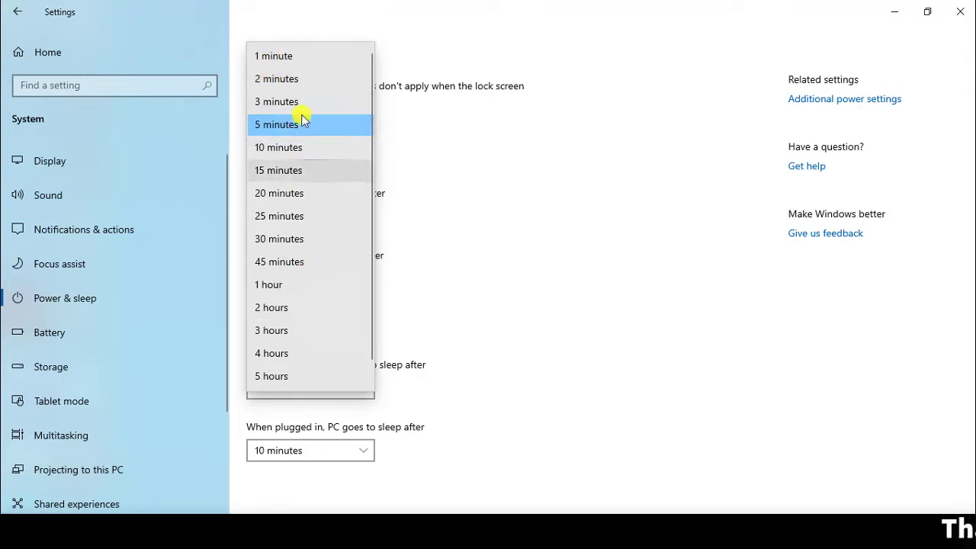
{"action": "scroll", "coordinate": [299, 359], "scroll_direction": "down", "scroll_amount": 1}
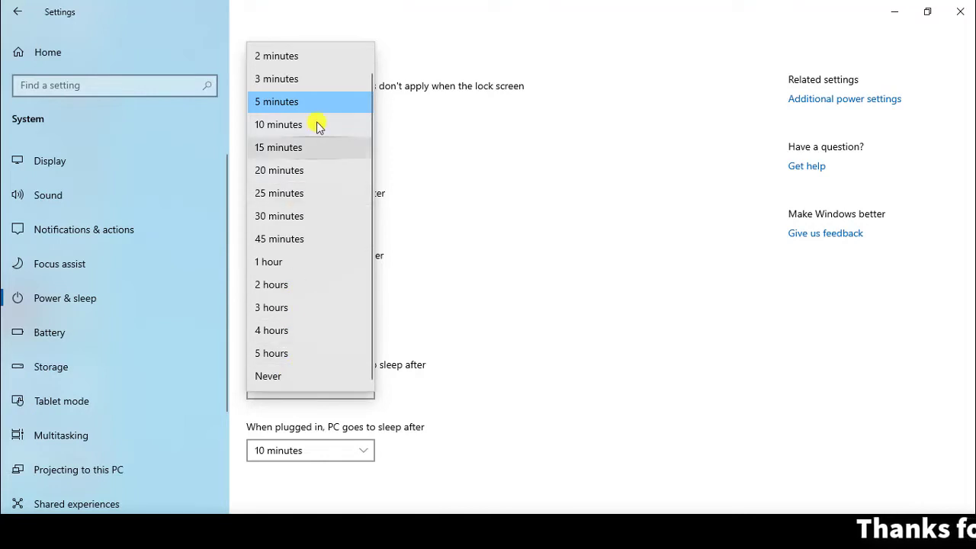
{"action": "left_click", "coordinate": [328, 168]}
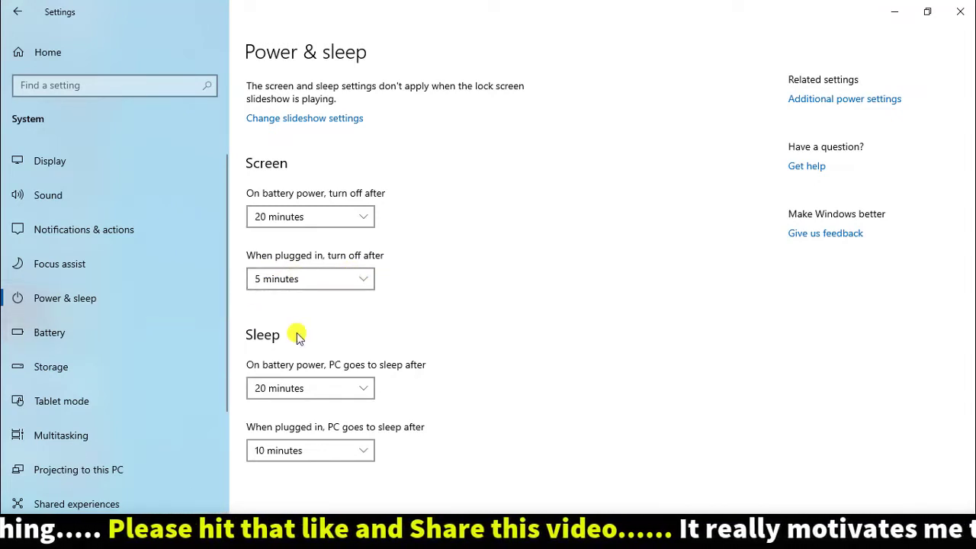
{"action": "left_click", "coordinate": [355, 280]}
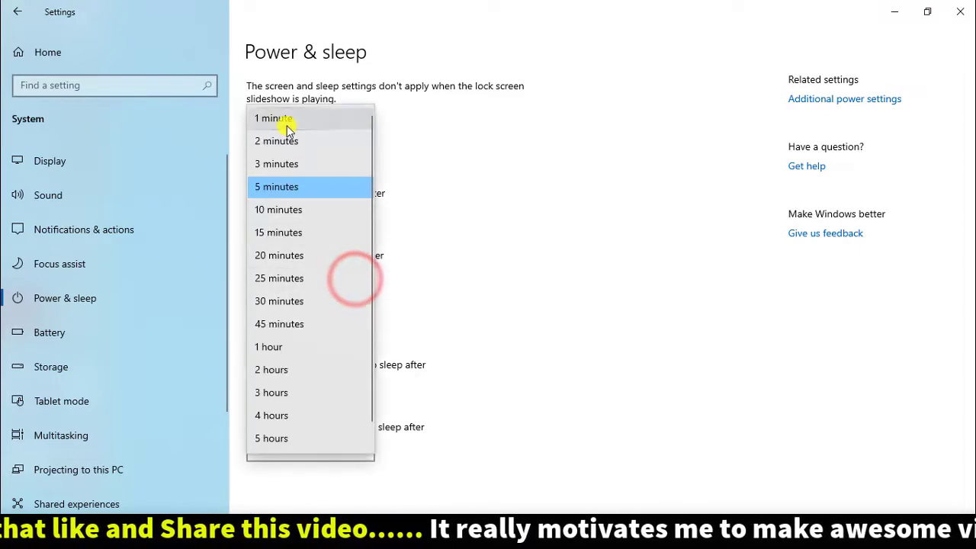
{"action": "left_click", "coordinate": [414, 155]}
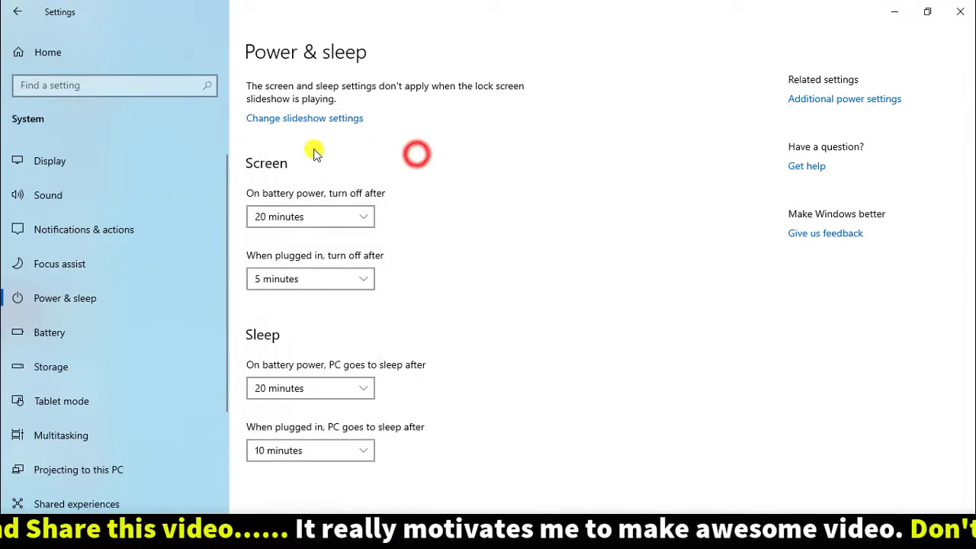
Set the screen to turn off after 2 minutes on battery power and 5 minutes when plugged in
{"action": "left_click", "coordinate": [358, 218]}
{"action": "left_click", "coordinate": [280, 79]}
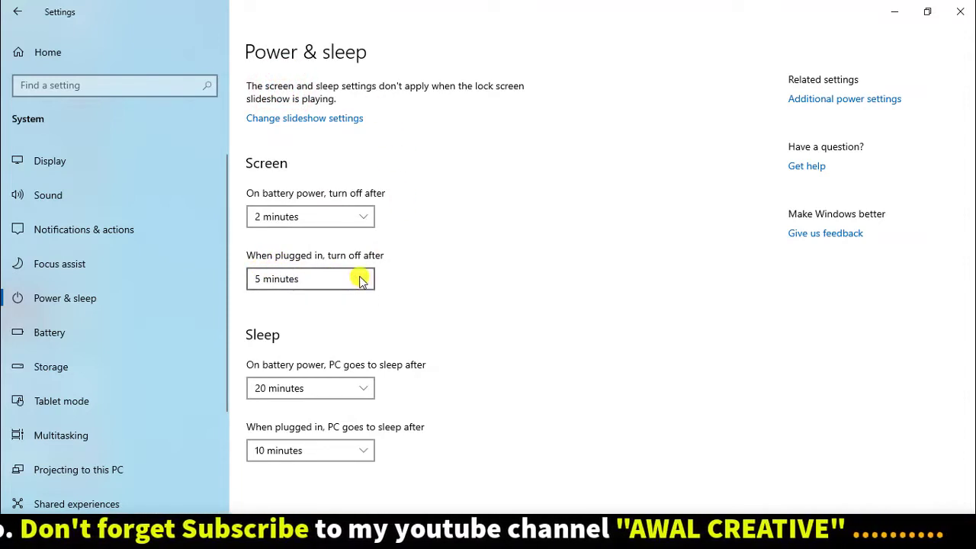
{"action": "left_click", "coordinate": [363, 280]}
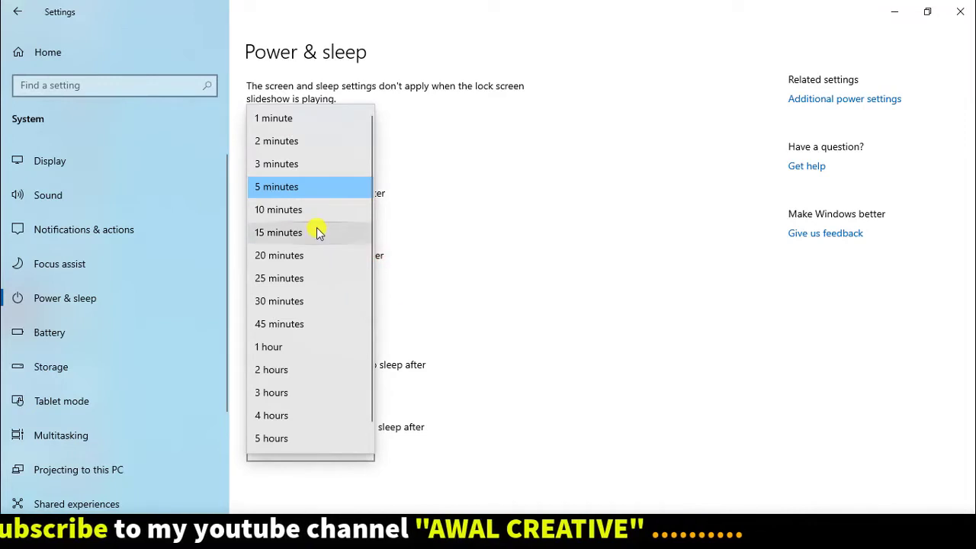
{"action": "left_click", "coordinate": [288, 188]}
Set the battery-power screen turn-off to 5 minutes, and PC sleep to 10 minutes both on battery and plugged in
{"action": "left_click", "coordinate": [360, 218]}
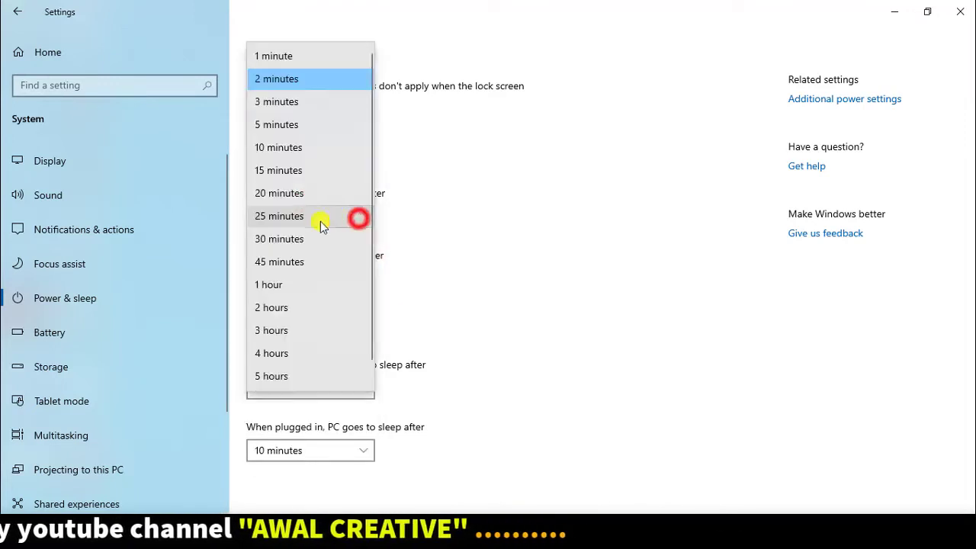
{"action": "left_click", "coordinate": [279, 125]}
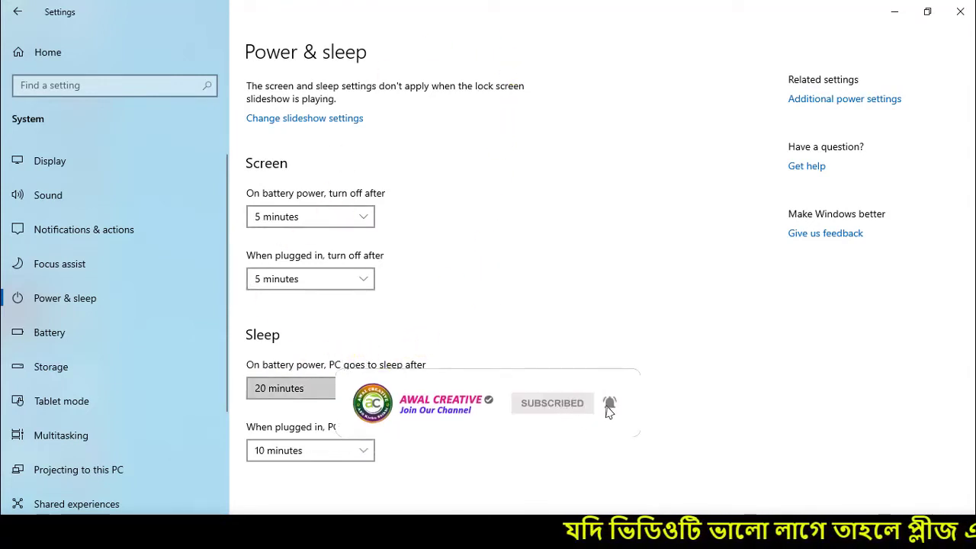
{"action": "left_click", "coordinate": [321, 389]}
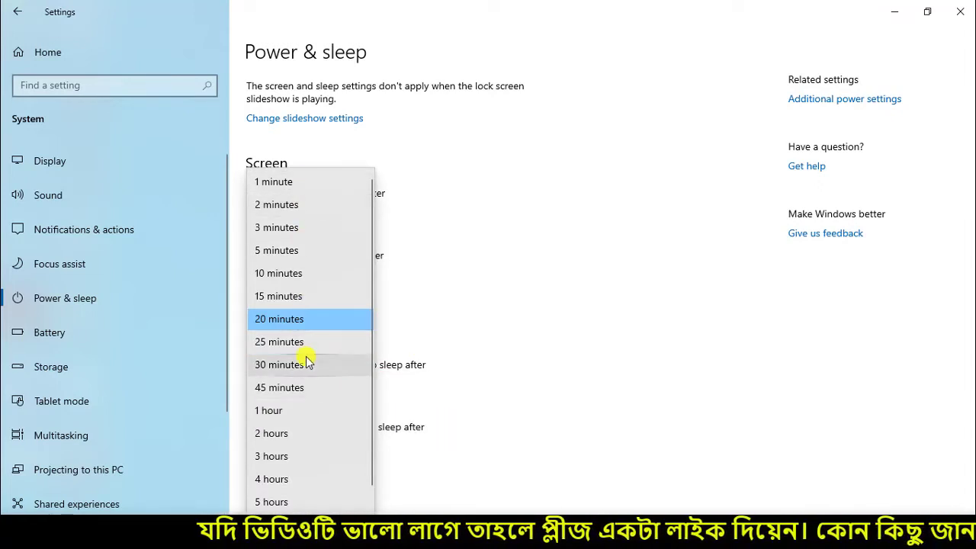
{"action": "left_click", "coordinate": [288, 274]}
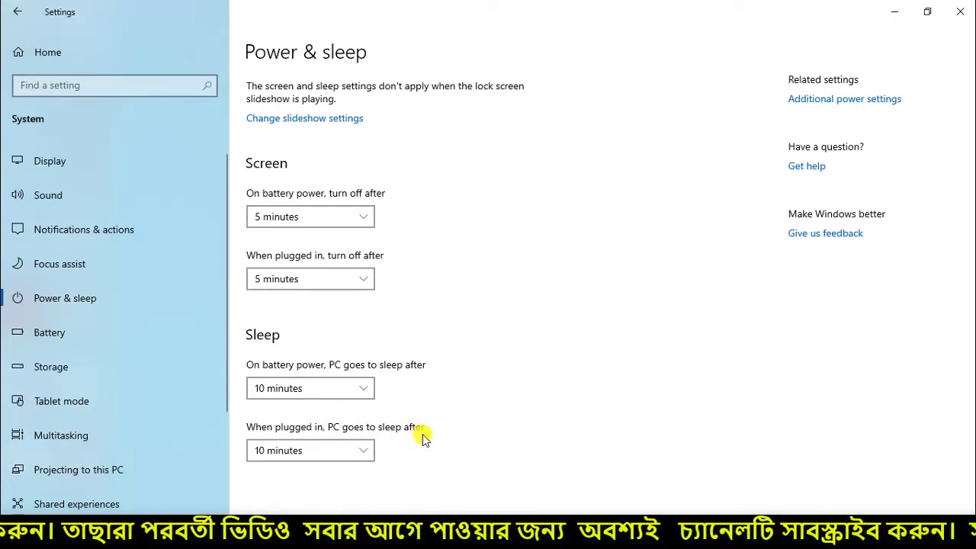
{"action": "left_click", "coordinate": [366, 451]}
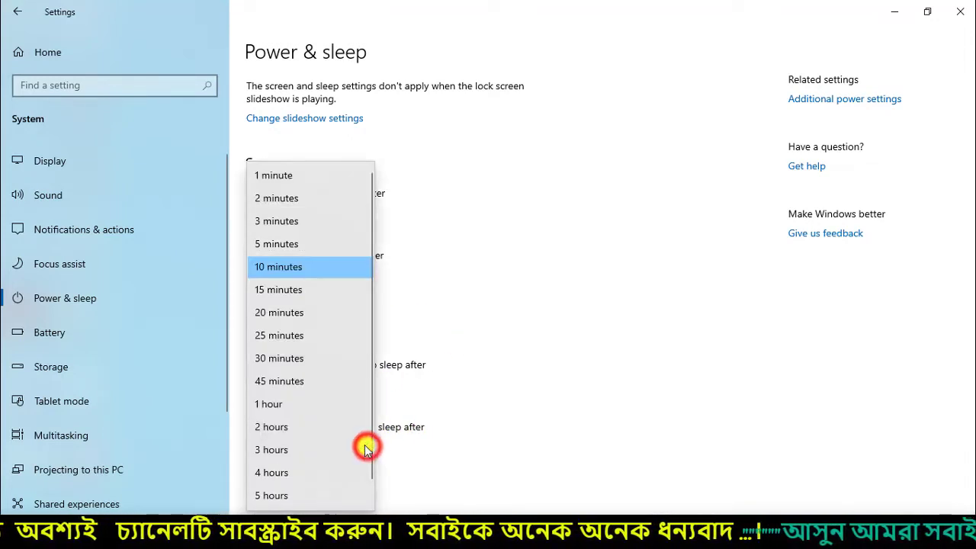
{"action": "left_click", "coordinate": [288, 267]}
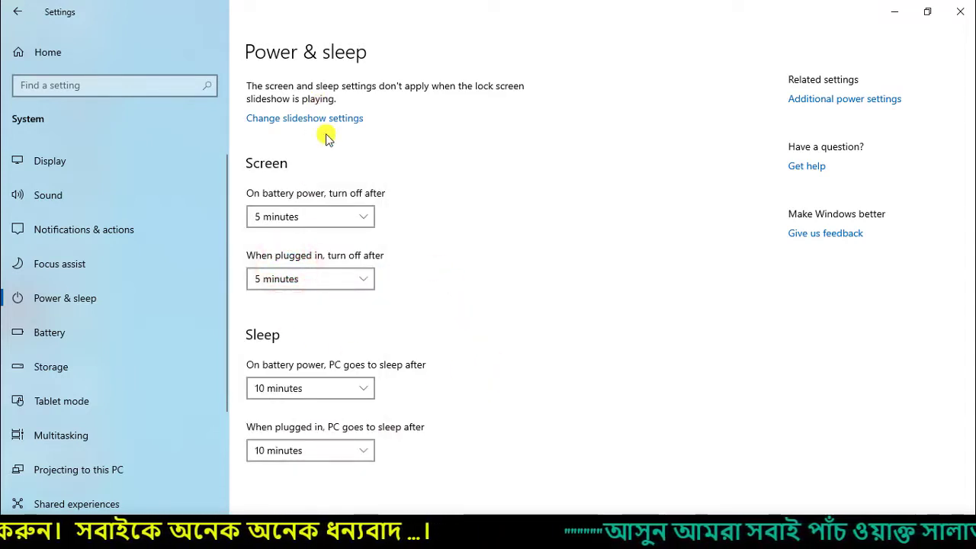
Go back to the lock screen settings, reopen the screen timeout settings and review the screen and sleep options
{"action": "left_click", "coordinate": [14, 10]}
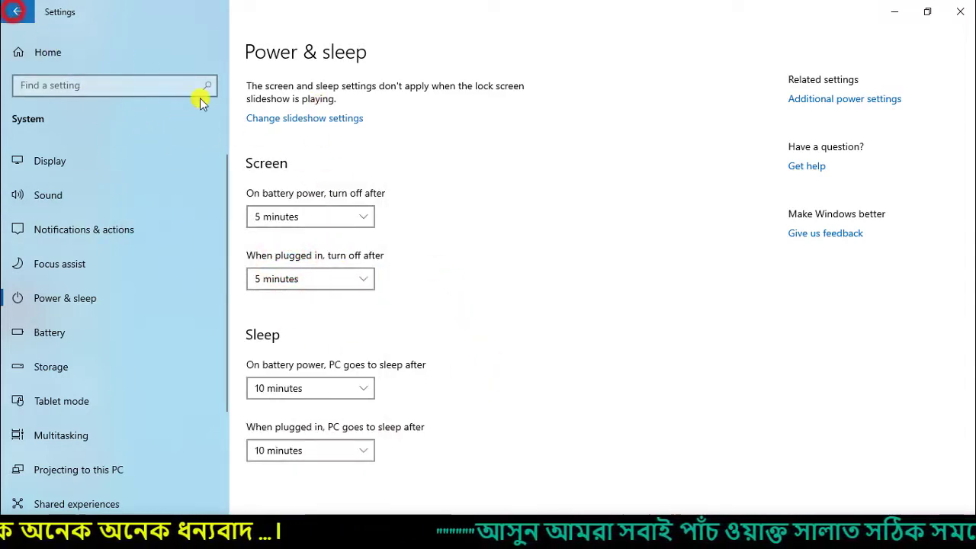
{"action": "scroll", "coordinate": [388, 442], "scroll_direction": "down", "scroll_amount": 6}
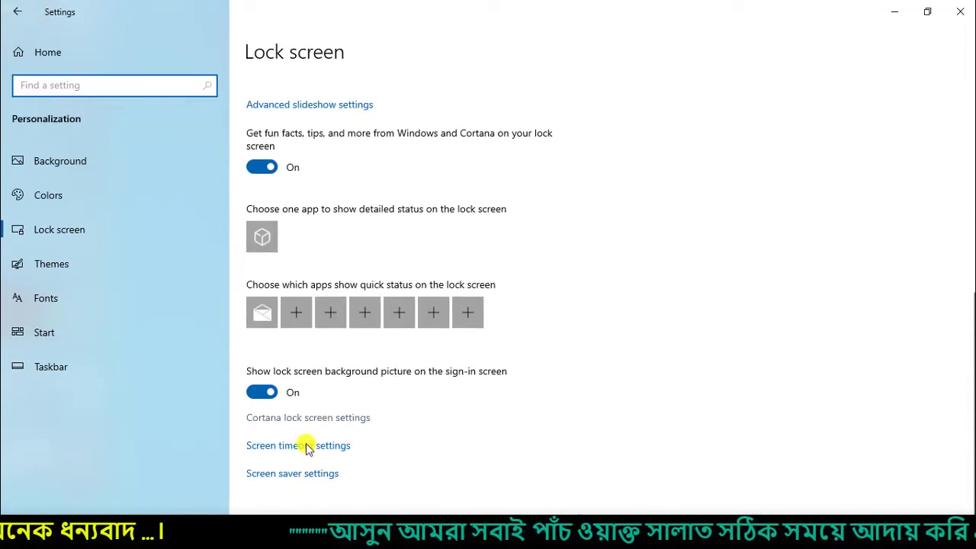
{"action": "left_click", "coordinate": [332, 448]}
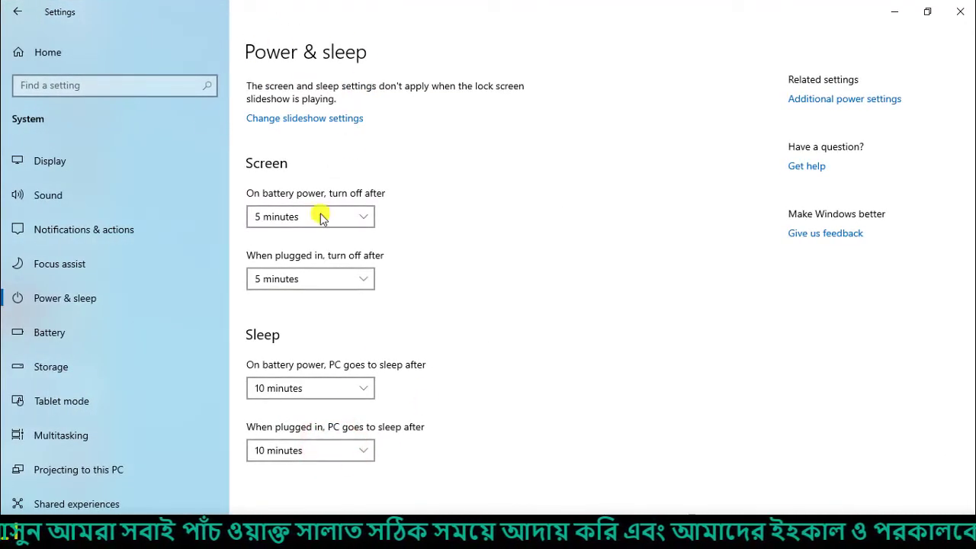
{"action": "scroll", "coordinate": [92, 244], "scroll_direction": "down", "scroll_amount": 4}
{"action": "scroll", "coordinate": [99, 305], "scroll_direction": "up", "scroll_amount": 4}
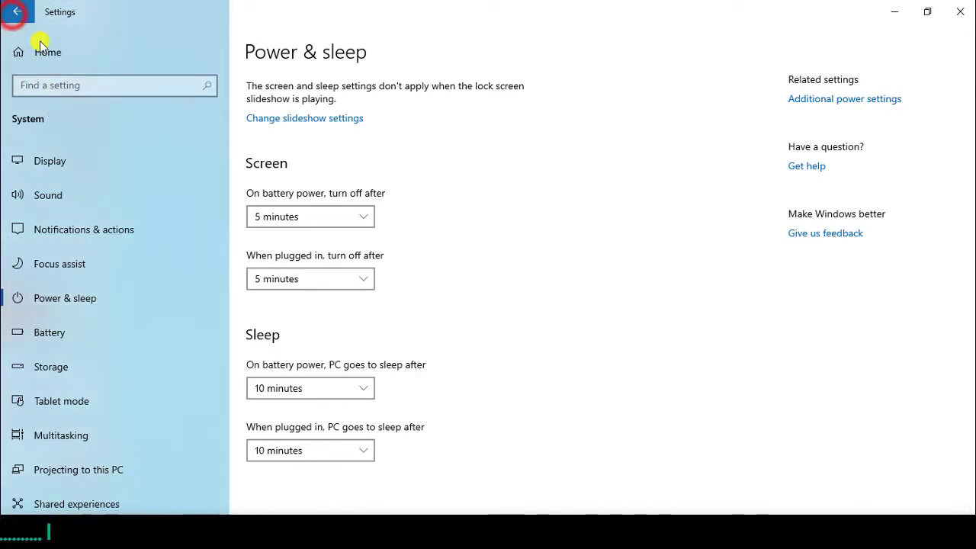
Return to the lock screen settings, open the screen saver settings and move their dialog toward the middle of the screen
{"action": "scroll", "coordinate": [338, 414], "scroll_direction": "down", "scroll_amount": 7}
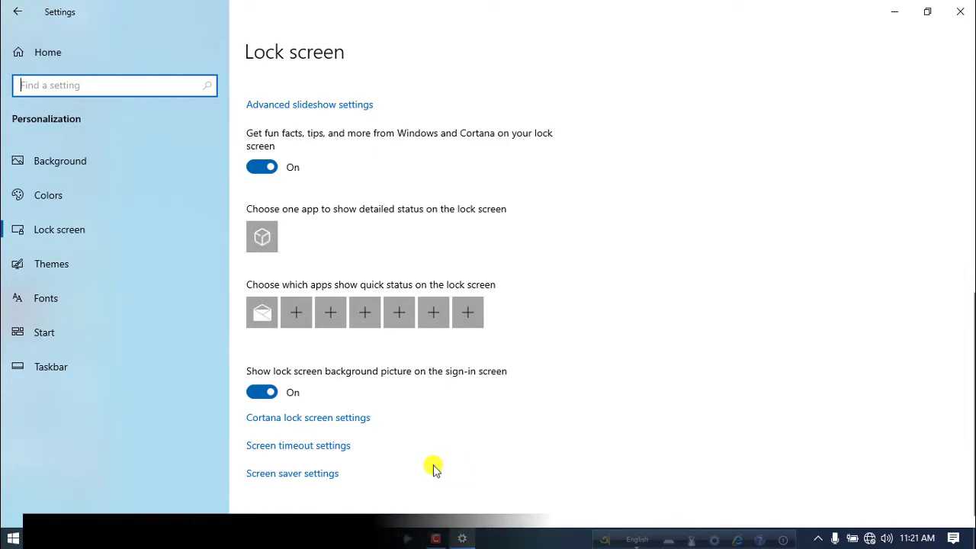
{"action": "left_click", "coordinate": [307, 474]}
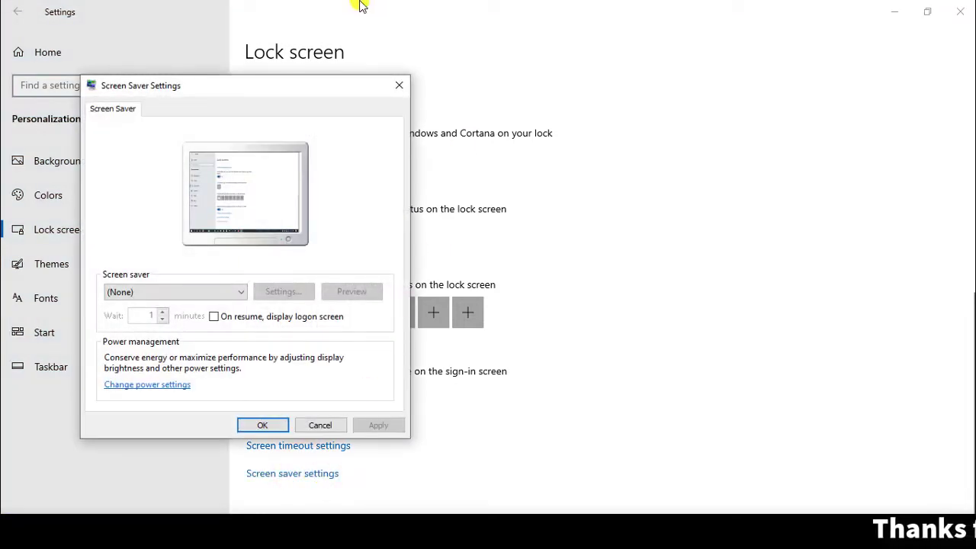
{"action": "left_click_drag", "start_coordinate": [195, 92], "coordinate": [414, 78]}
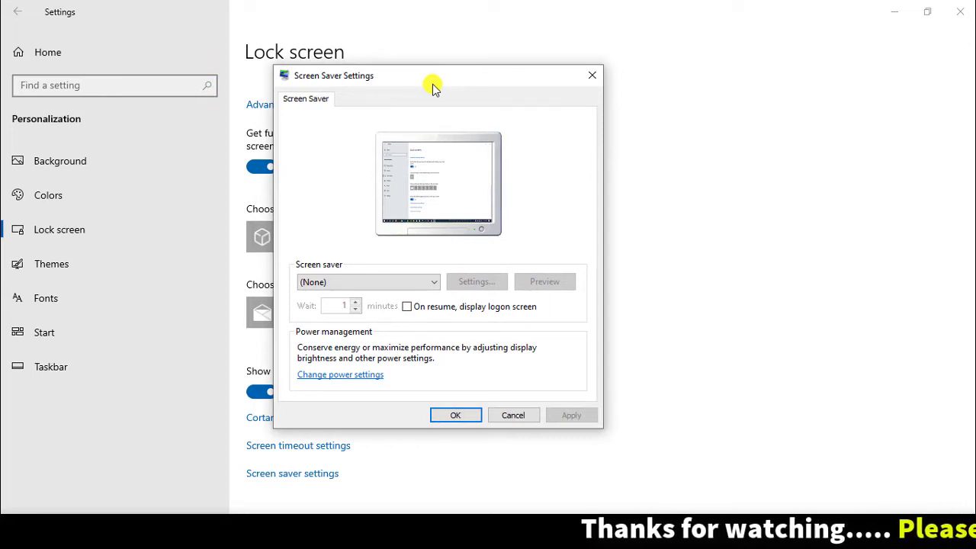
{"action": "left_click_drag", "start_coordinate": [396, 77], "coordinate": [440, 103]}
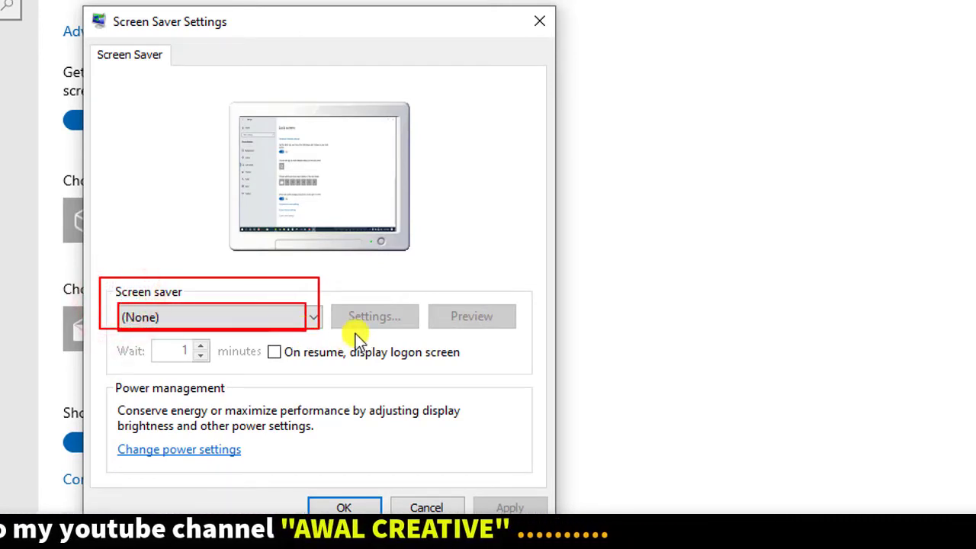
Choose the 3D Text screen saver and preview it
{"action": "left_click", "coordinate": [315, 321]}
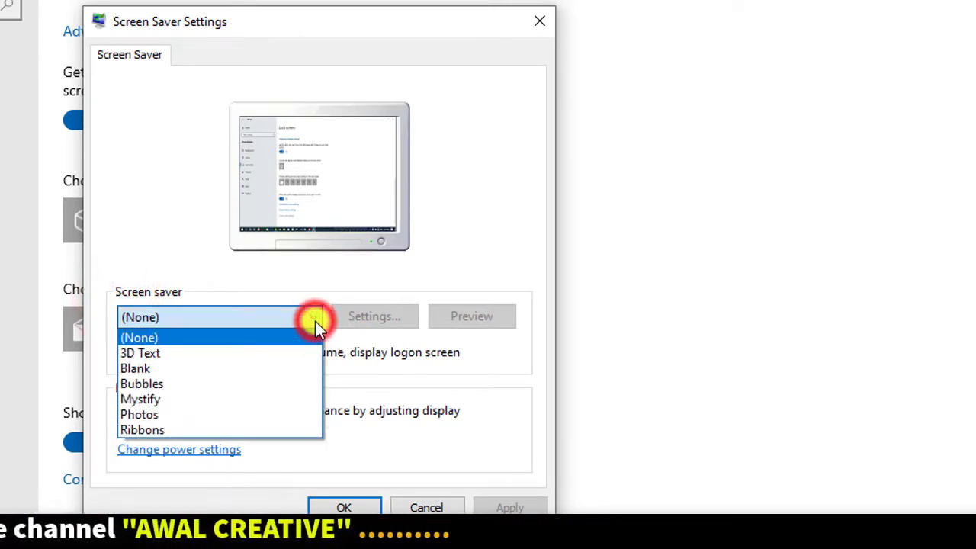
{"action": "left_click", "coordinate": [164, 355]}
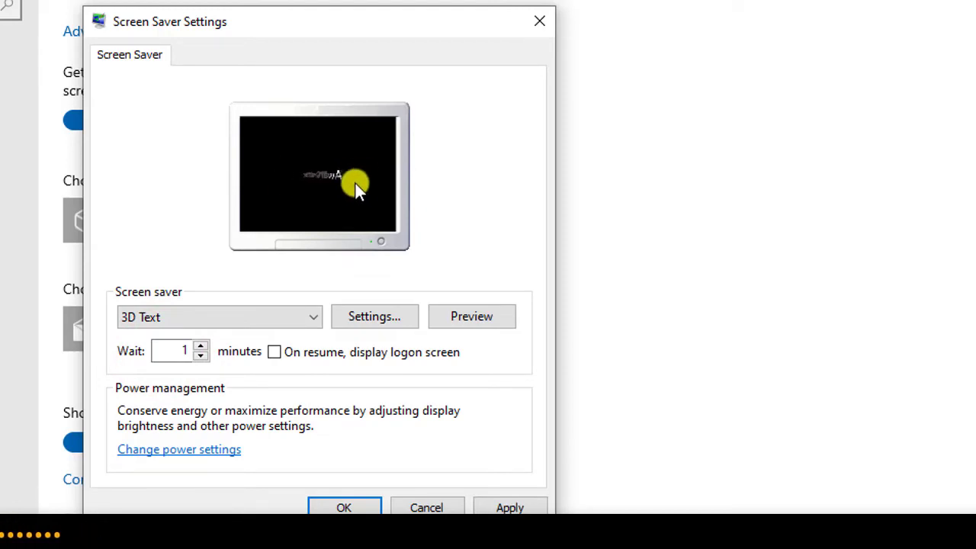
{"action": "left_click", "coordinate": [476, 317]}
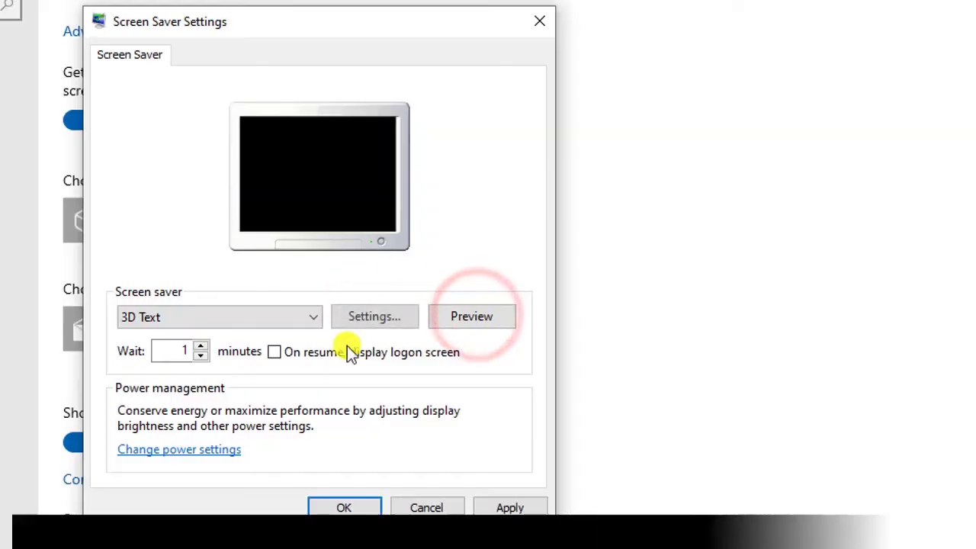
{"action": "left_click", "coordinate": [464, 318]}
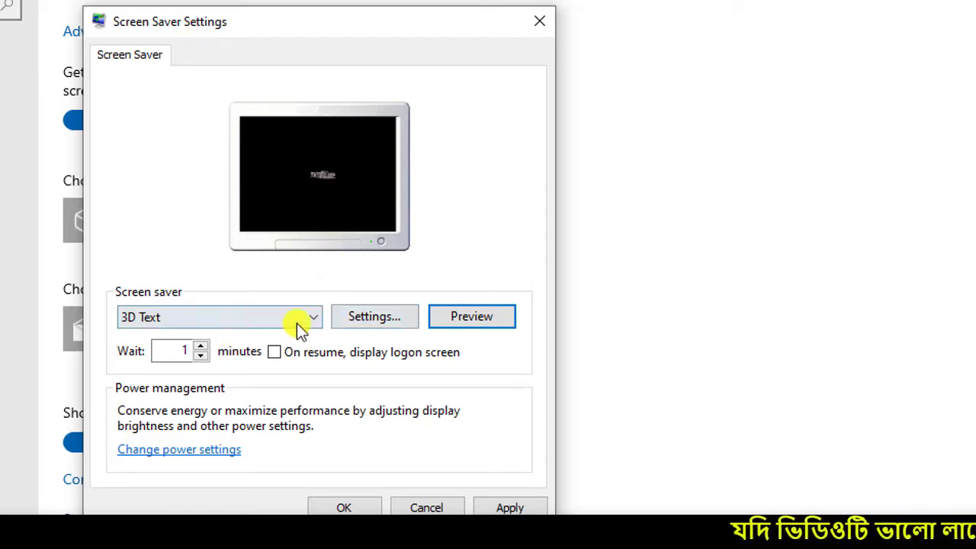
Set the 3D Text screen saver to show the time, accept the setting and preview it
{"action": "left_click", "coordinate": [377, 321]}
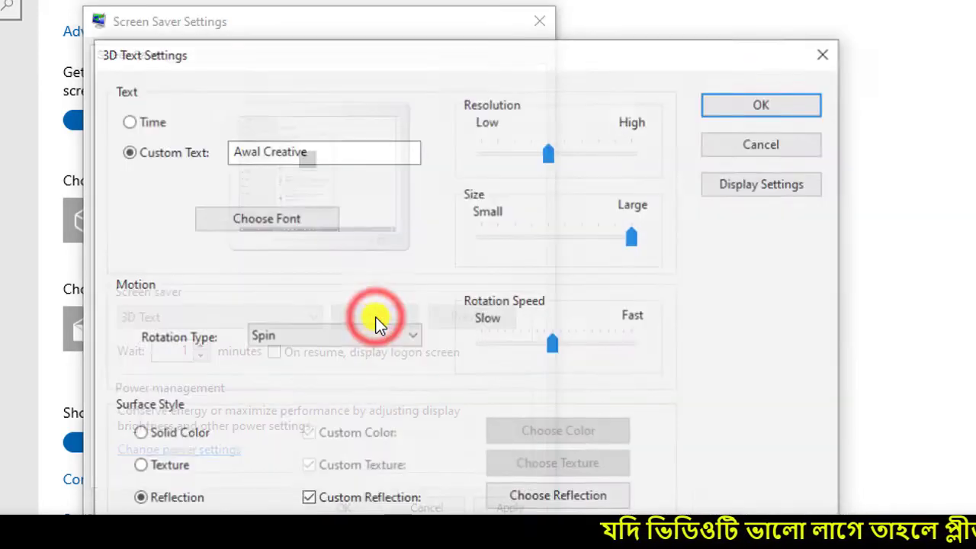
{"action": "left_click_drag", "start_coordinate": [399, 67], "coordinate": [358, 25]}
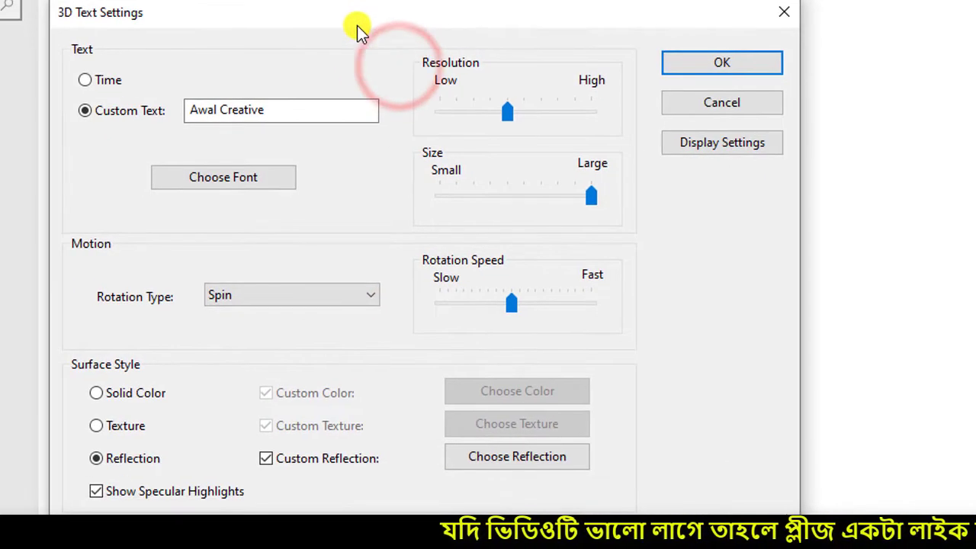
{"action": "left_click", "coordinate": [96, 80]}
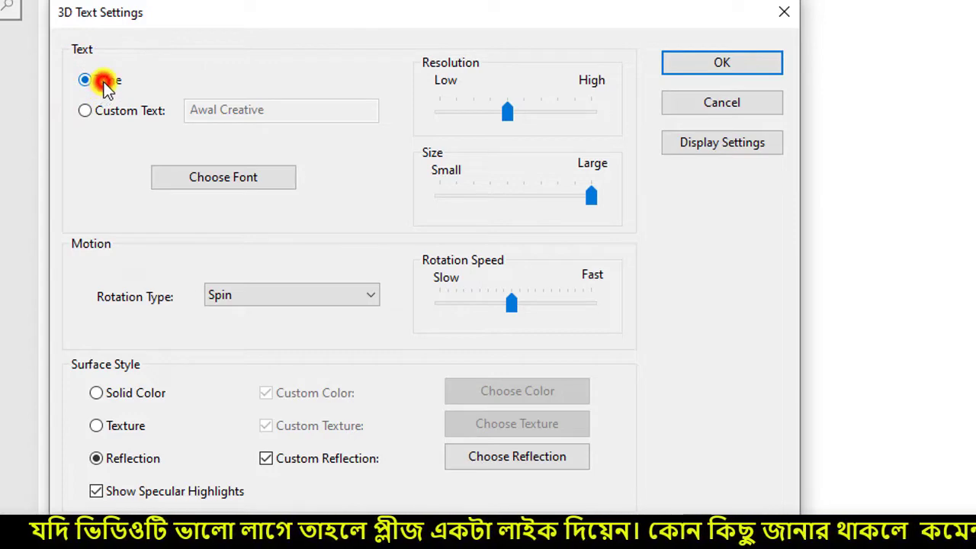
{"action": "left_click", "coordinate": [691, 63]}
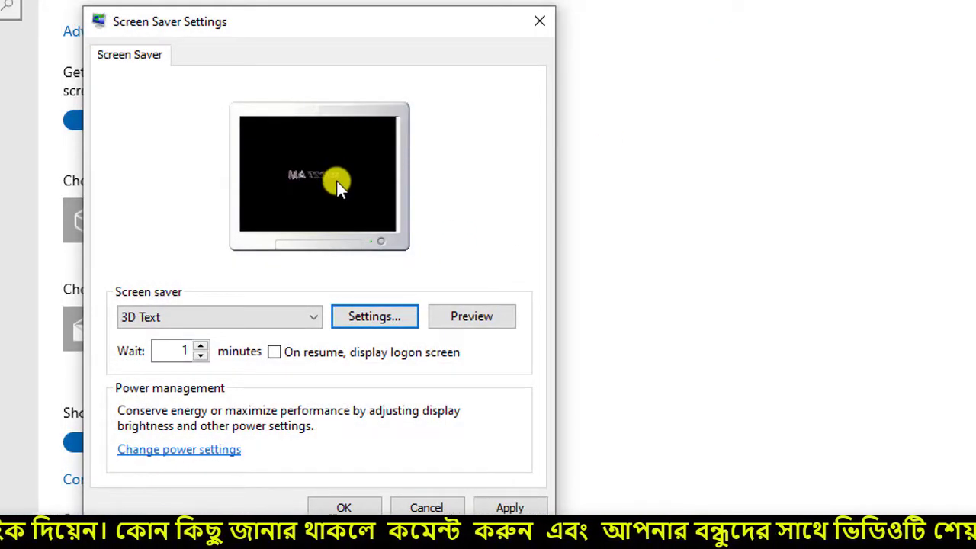
{"action": "left_click_drag", "start_coordinate": [210, 87], "coordinate": [446, 263]}
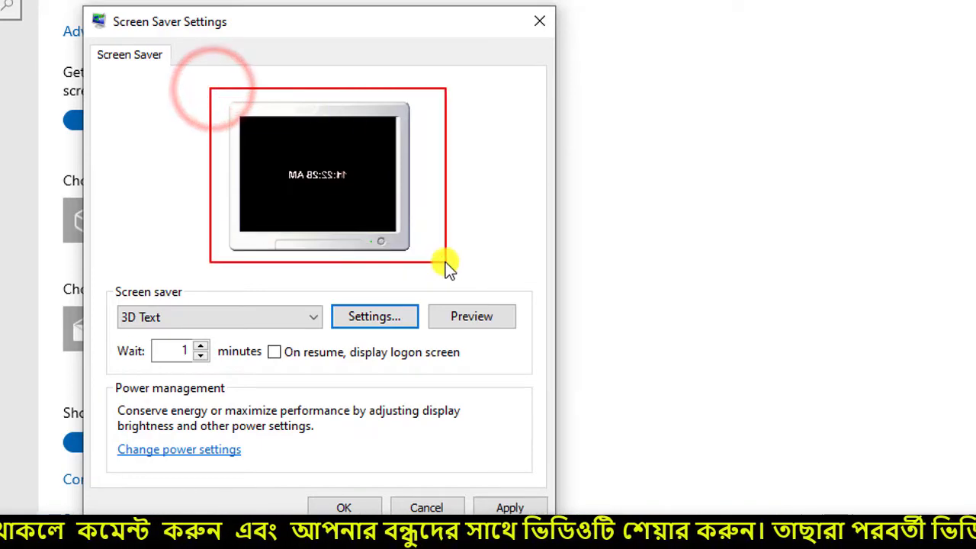
{"action": "left_click", "coordinate": [482, 317]}
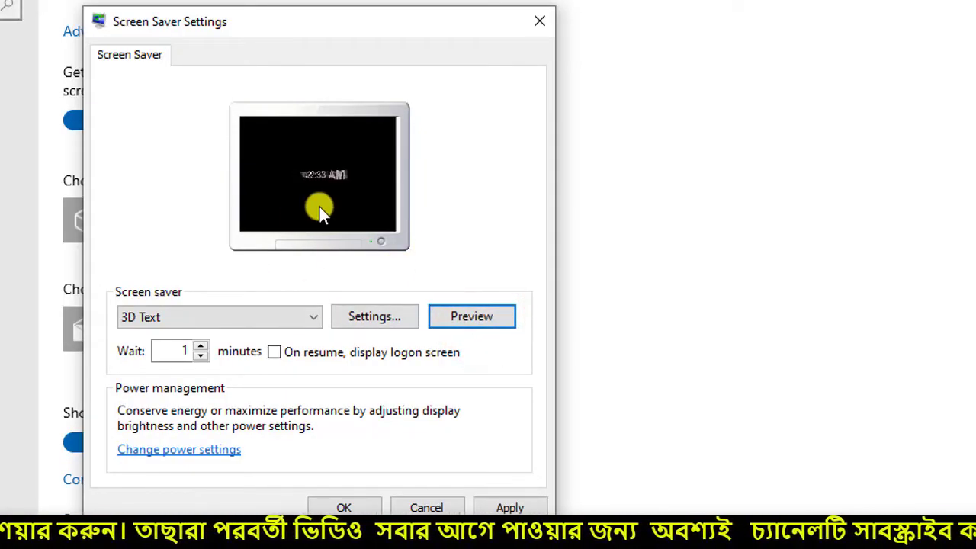
{"action": "left_click", "coordinate": [484, 318]}
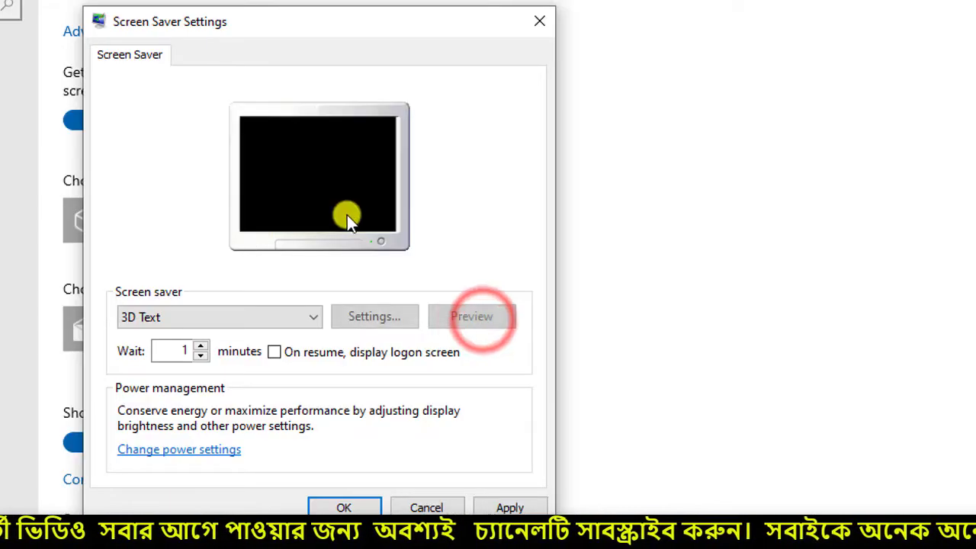
Reopen the 3D Text settings and switch the displayed text to the custom text "Awal Creative"
{"action": "left_click", "coordinate": [392, 319]}
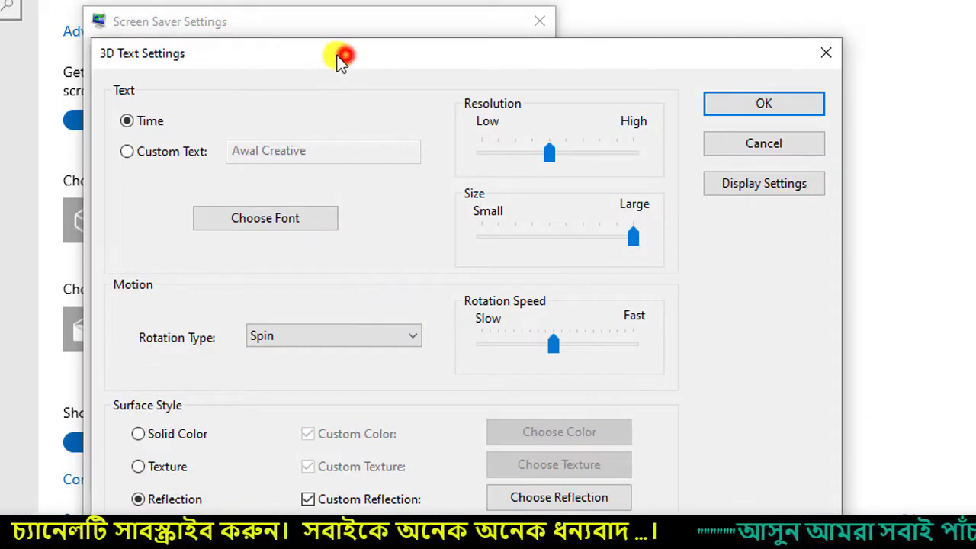
{"action": "left_click_drag", "start_coordinate": [342, 61], "coordinate": [287, 47]}
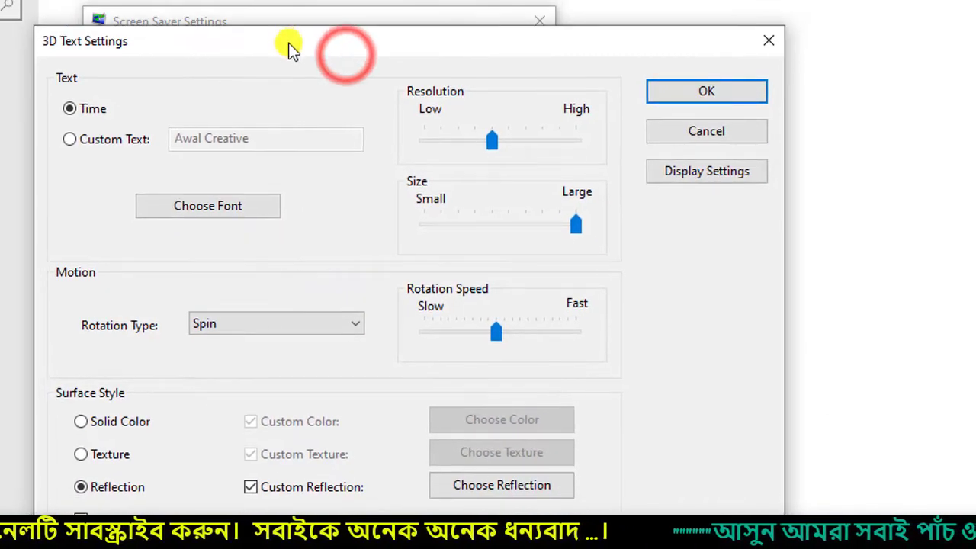
{"action": "left_click", "coordinate": [92, 145]}
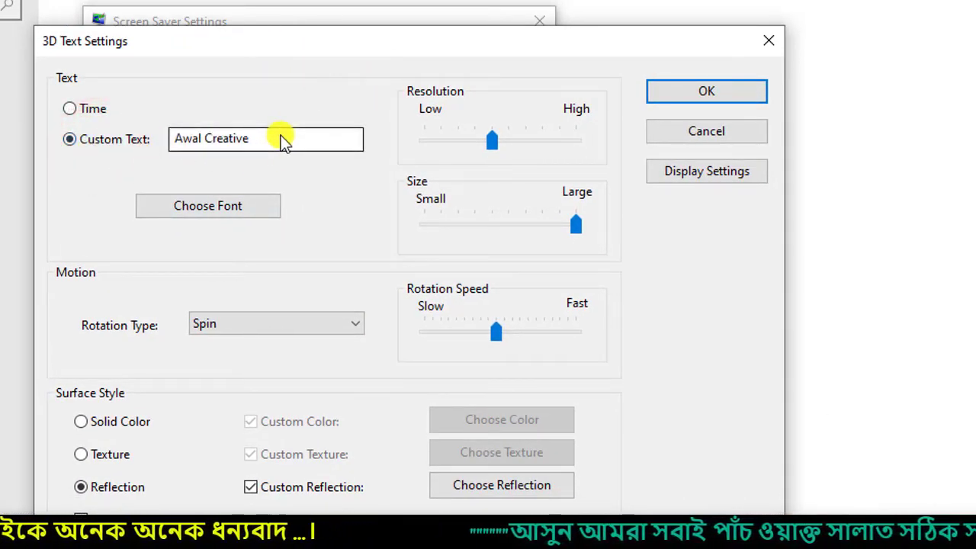
{"action": "left_click_drag", "start_coordinate": [280, 138], "coordinate": [170, 144]}
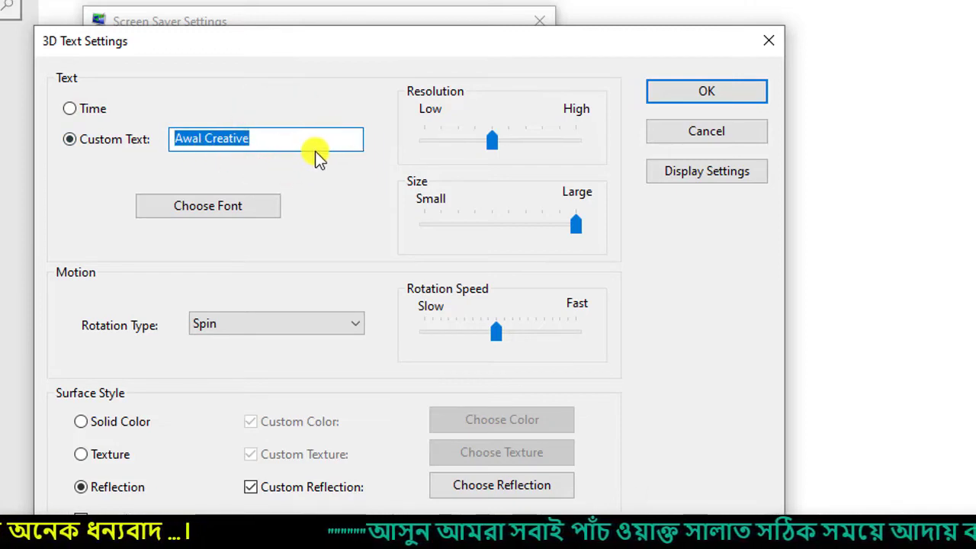
{"action": "left_click", "coordinate": [305, 157]}
{"action": "left_click", "coordinate": [191, 144]}
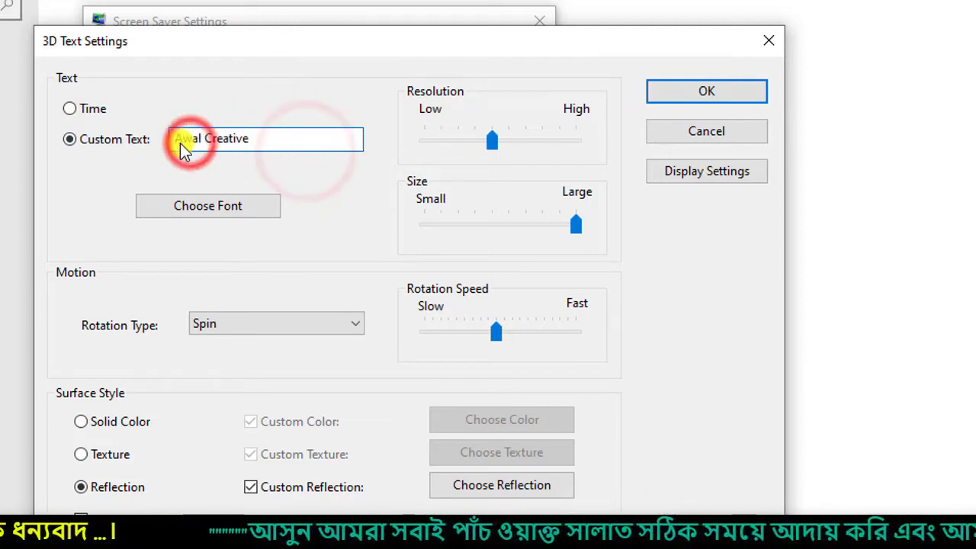
{"action": "left_click", "coordinate": [279, 149]}
{"action": "left_click_drag", "start_coordinate": [270, 38], "coordinate": [296, 18]}
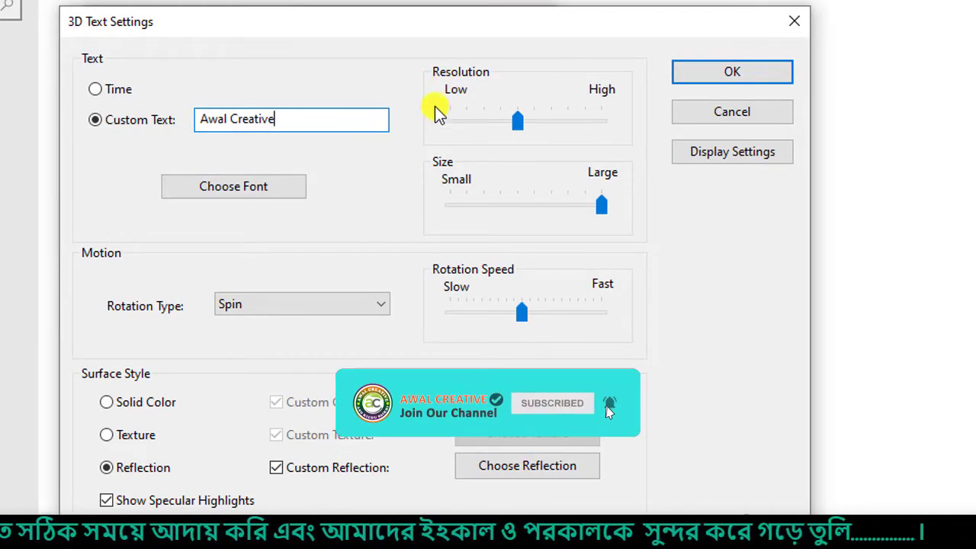
Examine the resolution, size and rotation speed controls for the 3D text
{"action": "mouse_move", "coordinate": [518, 121]}
{"action": "left_mouse_down"}
{"action": "mouse_move", "coordinate": [555, 128]}
{"action": "mouse_move", "coordinate": [527, 122]}
{"action": "left_mouse_up"}
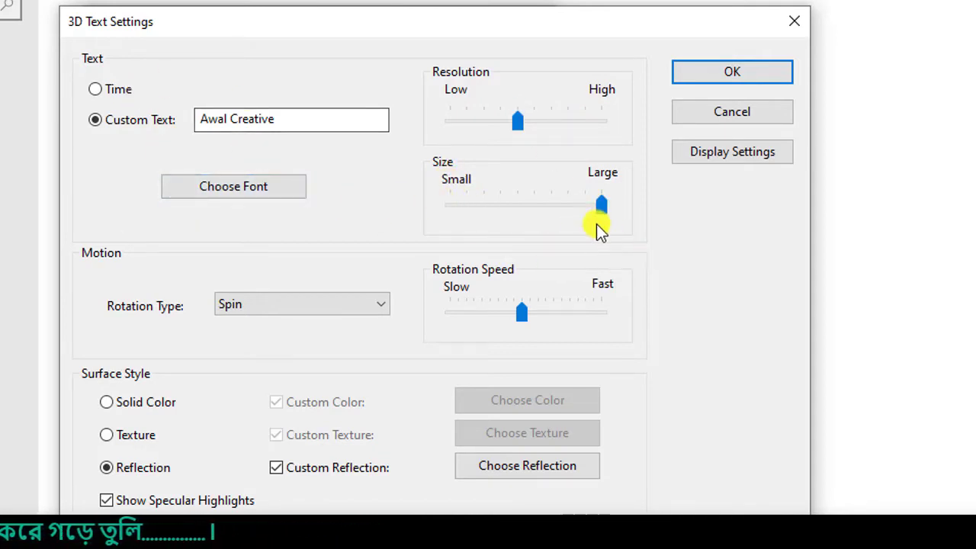
{"action": "left_click_drag", "start_coordinate": [601, 202], "coordinate": [622, 206]}
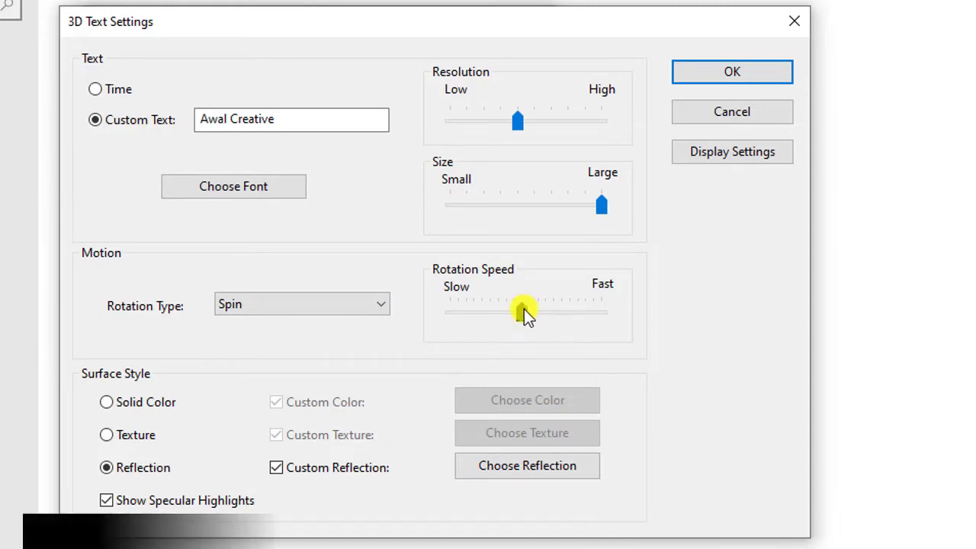
{"action": "mouse_move", "coordinate": [523, 315]}
{"action": "left_mouse_down"}
{"action": "mouse_move", "coordinate": [513, 314]}
{"action": "mouse_move", "coordinate": [524, 314]}
{"action": "left_mouse_up"}
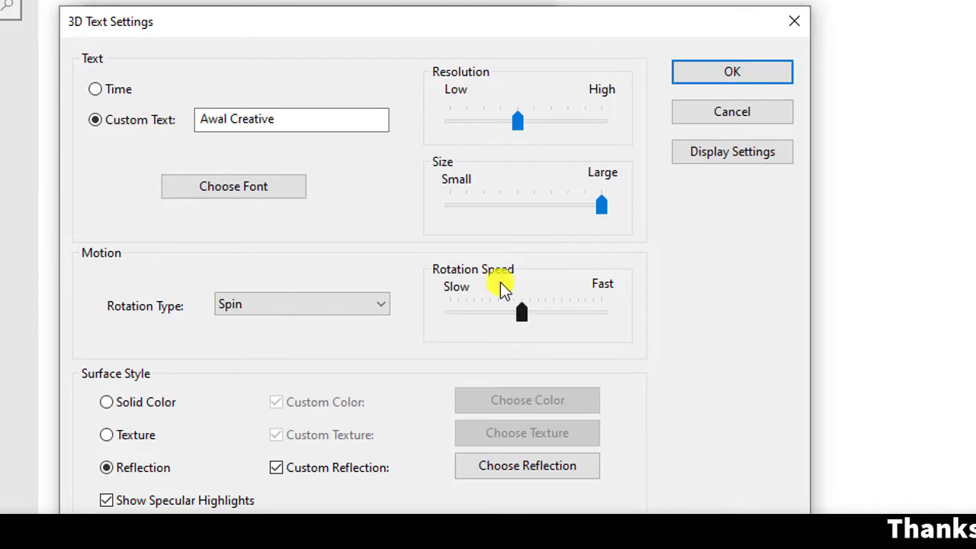
{"action": "left_click_drag", "start_coordinate": [306, 27], "coordinate": [344, 46]}
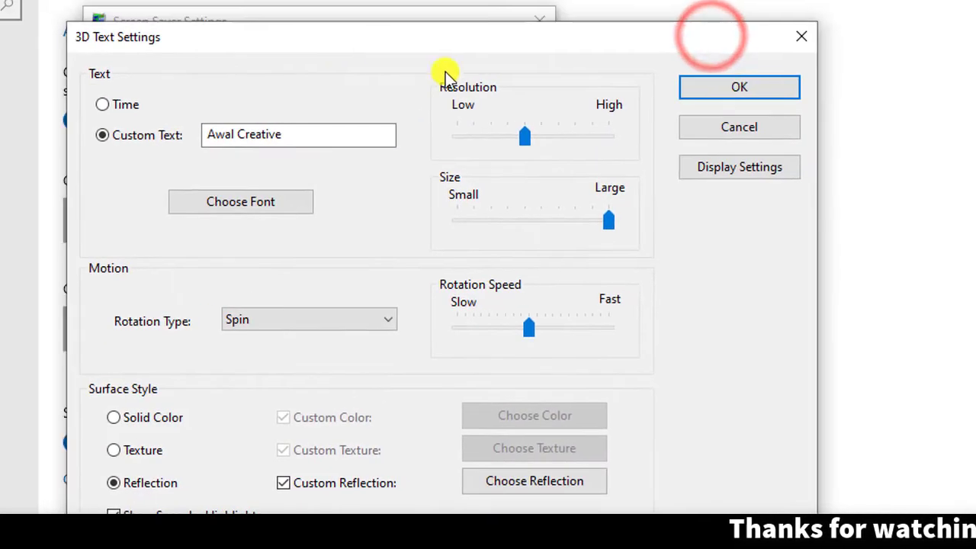
{"action": "left_click_drag", "start_coordinate": [407, 41], "coordinate": [451, 21]}
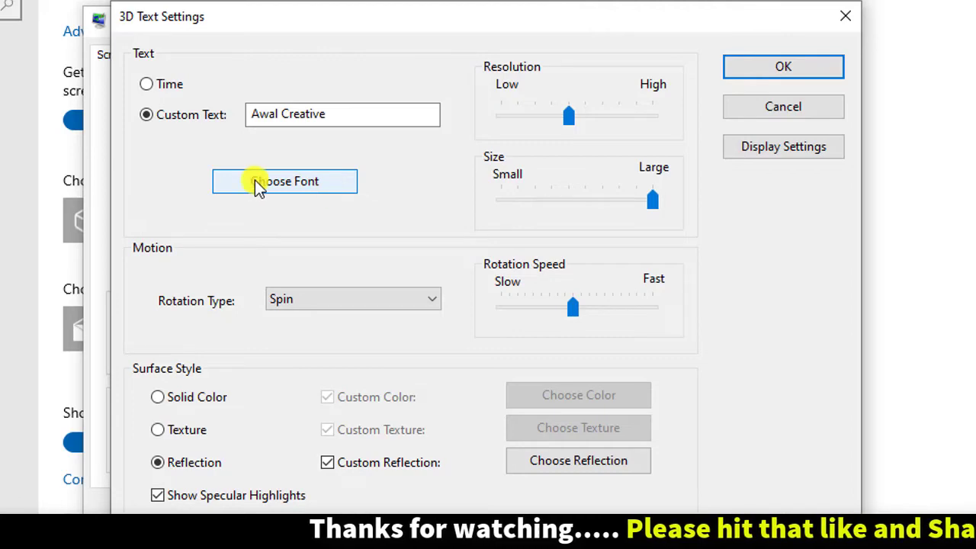
Browse the fonts for the 3D text, try the Bold Oblique style, and confirm Arial Rounded MT in Bold
{"action": "left_click", "coordinate": [289, 187]}
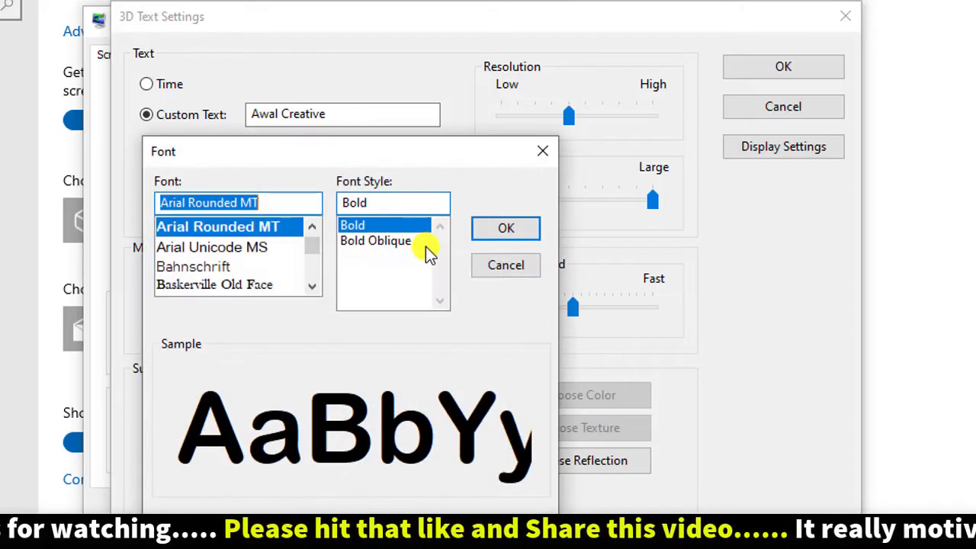
{"action": "left_click", "coordinate": [436, 151]}
{"action": "scroll", "coordinate": [400, 200], "scroll_direction": "up", "scroll_amount": 5}
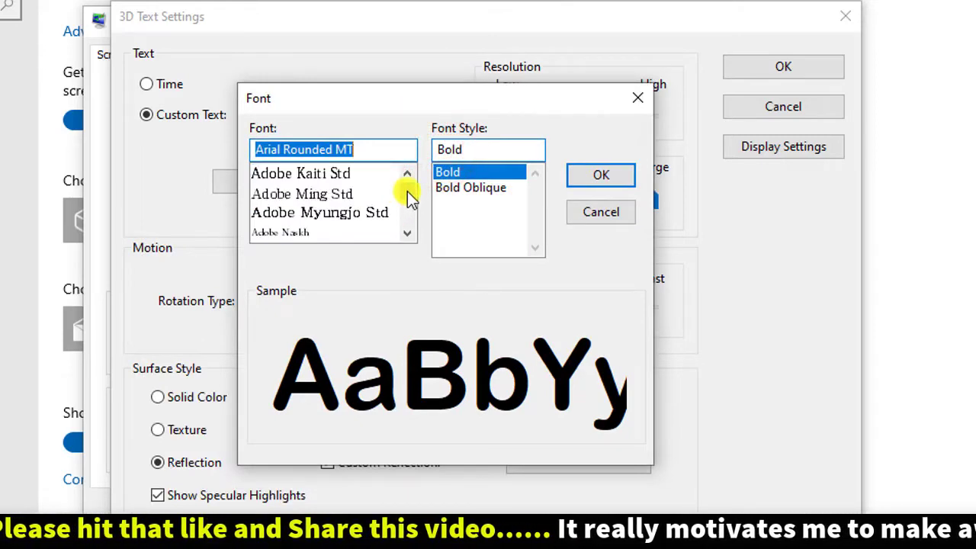
{"action": "left_click_drag", "start_coordinate": [406, 184], "coordinate": [409, 212]}
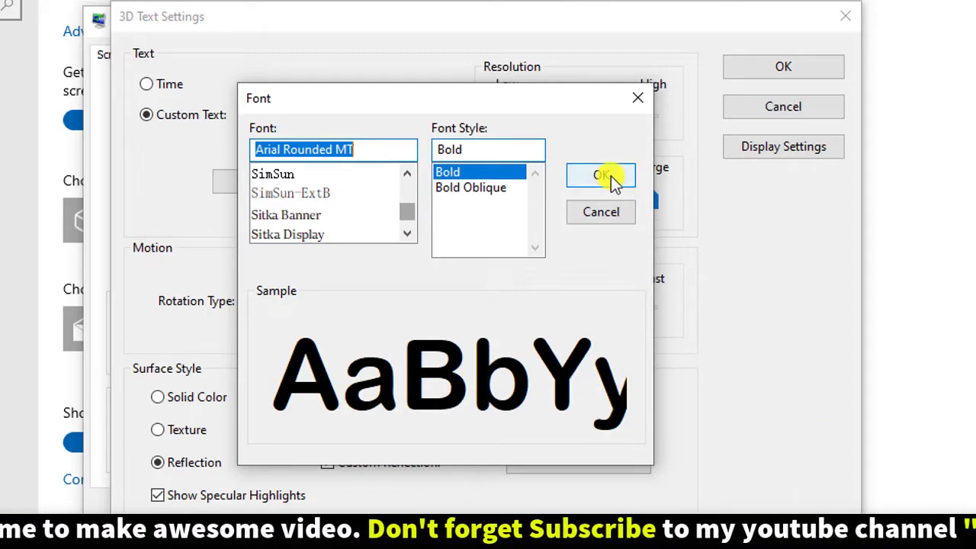
{"action": "left_click", "coordinate": [479, 194]}
{"action": "left_click", "coordinate": [462, 191]}
{"action": "left_click", "coordinate": [447, 172]}
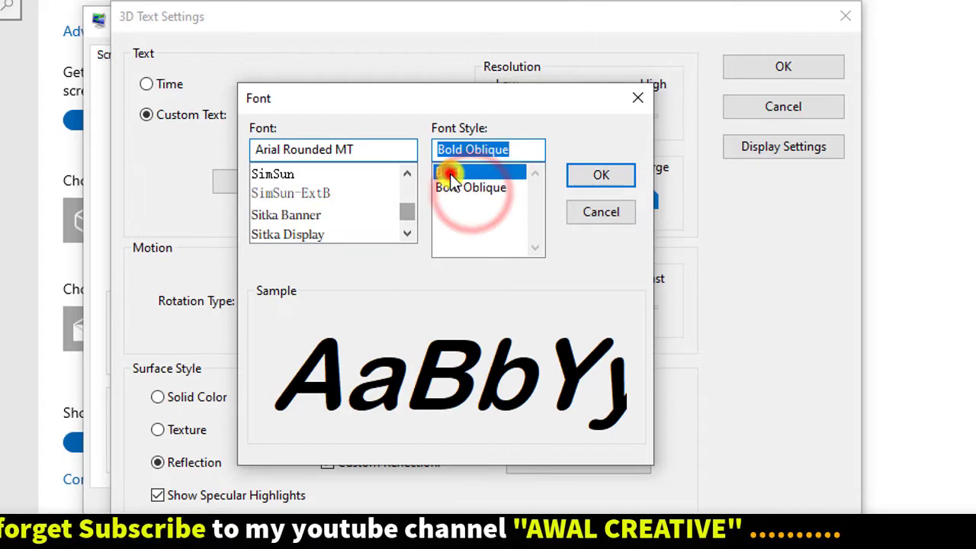
{"action": "left_click", "coordinate": [598, 179]}
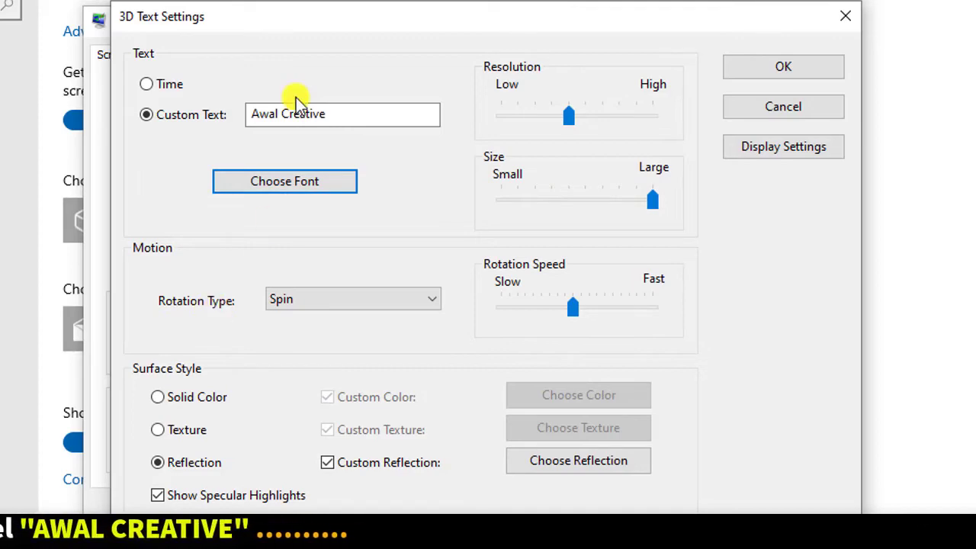
Accept the 3D Text settings and preview the screen saver with the custom text
{"action": "left_click_drag", "start_coordinate": [290, 19], "coordinate": [512, 84]}
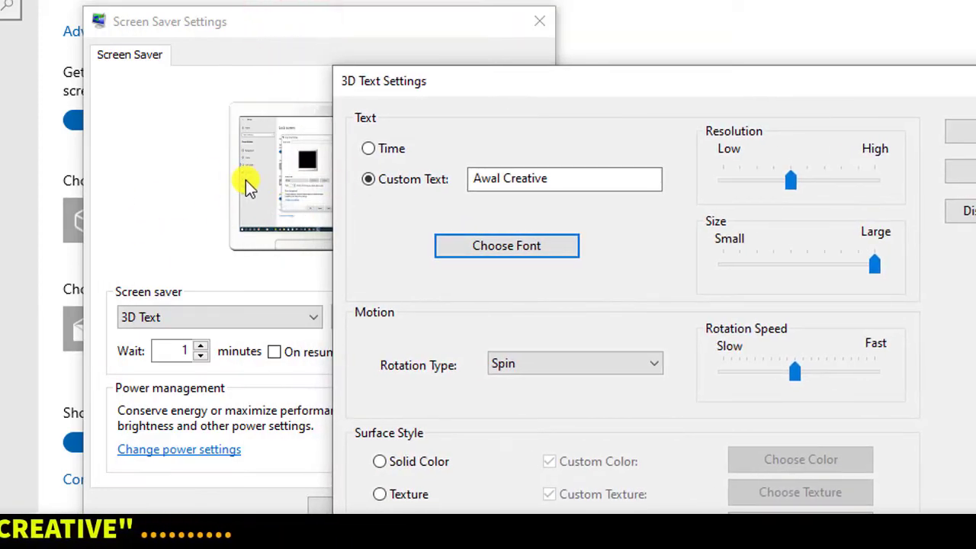
{"action": "left_click_drag", "start_coordinate": [504, 83], "coordinate": [276, 15]}
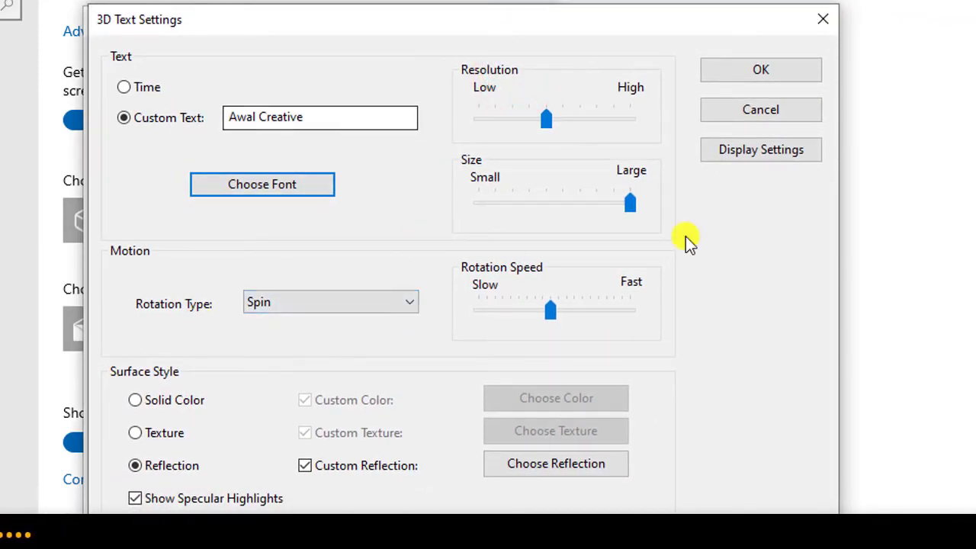
{"action": "left_click", "coordinate": [728, 71]}
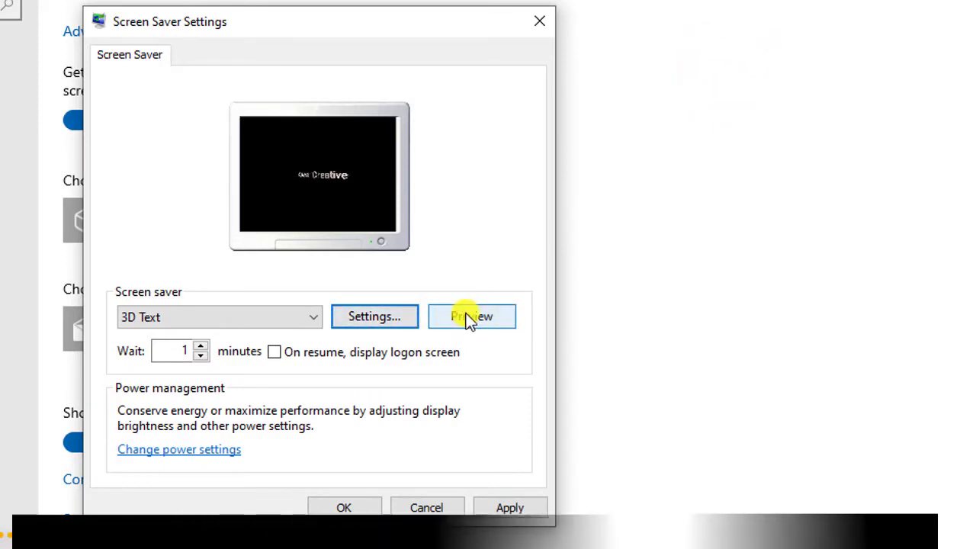
{"action": "left_click", "coordinate": [300, 195]}
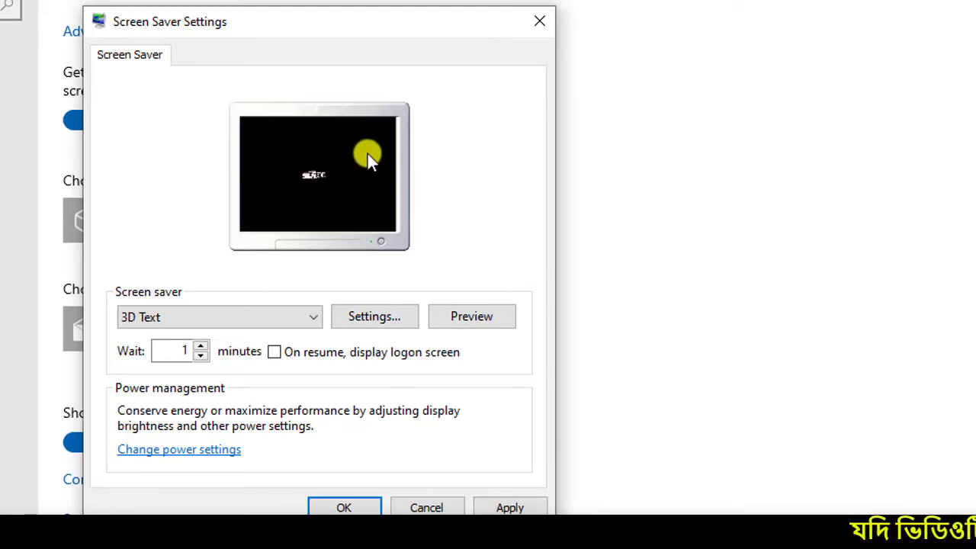
Set the 3D text's rotation type to See-saw and accept the settings
{"action": "left_click", "coordinate": [372, 317]}
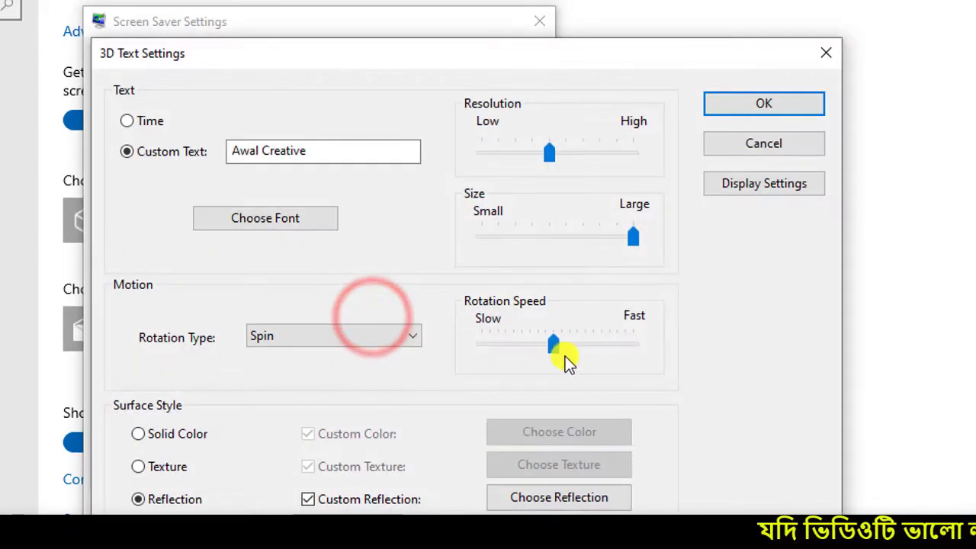
{"action": "left_click", "coordinate": [404, 335]}
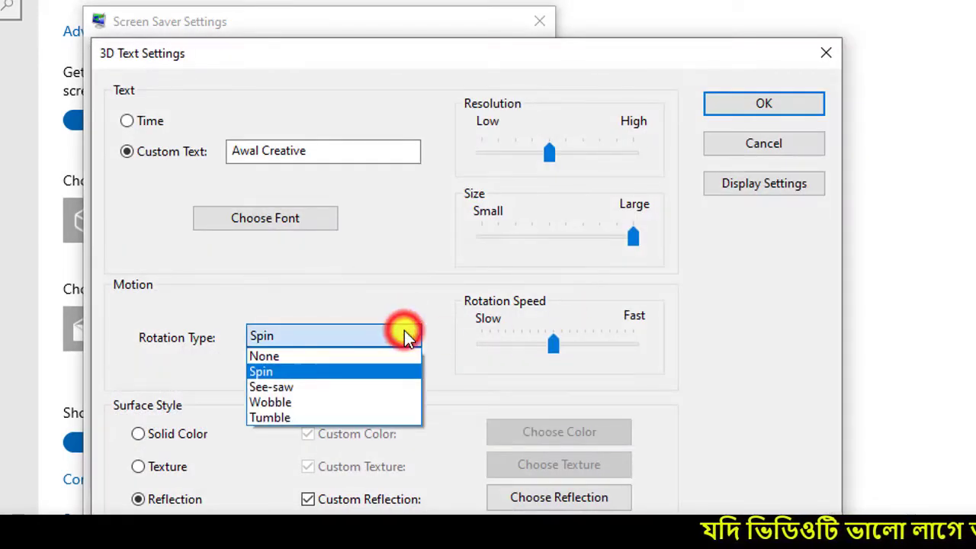
{"action": "left_click", "coordinate": [307, 390]}
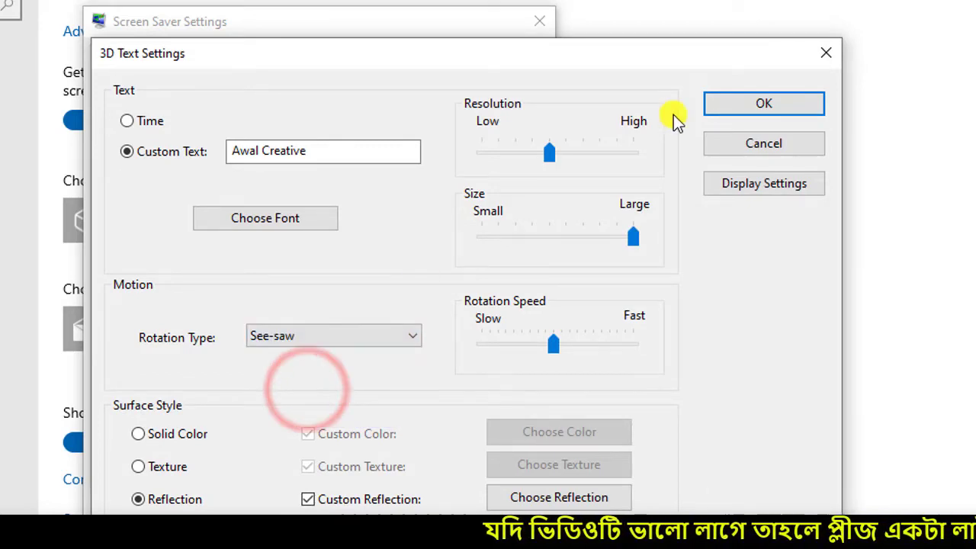
{"action": "left_click", "coordinate": [724, 102]}
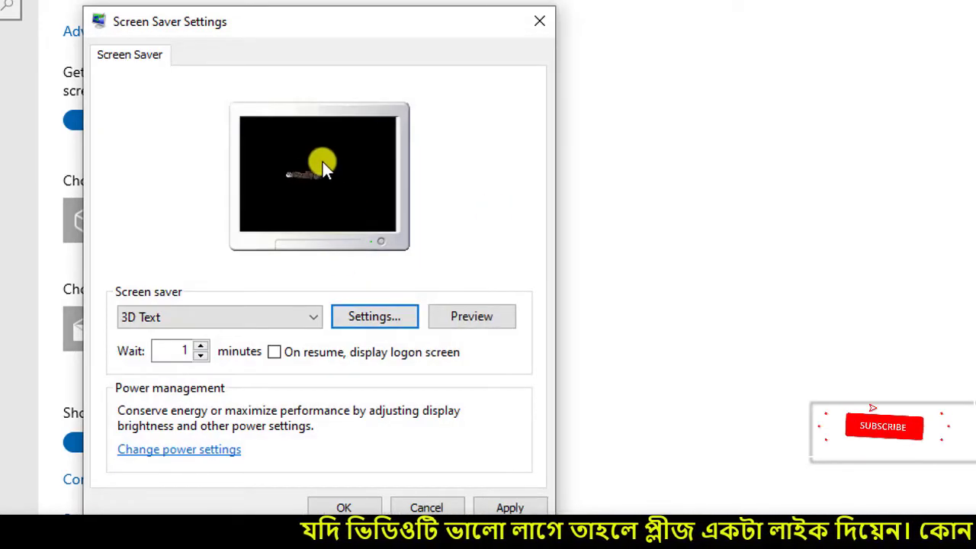
Try the Wobble and Tumble rotation types for the 3D text, choose None, and accept the settings
{"action": "left_click", "coordinate": [375, 321]}
{"action": "left_click", "coordinate": [395, 333]}
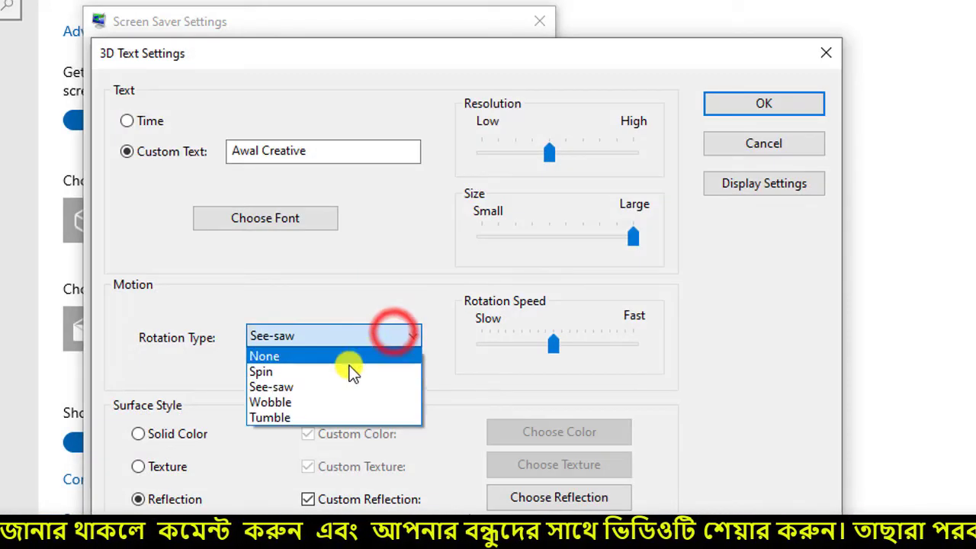
{"action": "left_click", "coordinate": [300, 403]}
{"action": "left_click", "coordinate": [394, 339]}
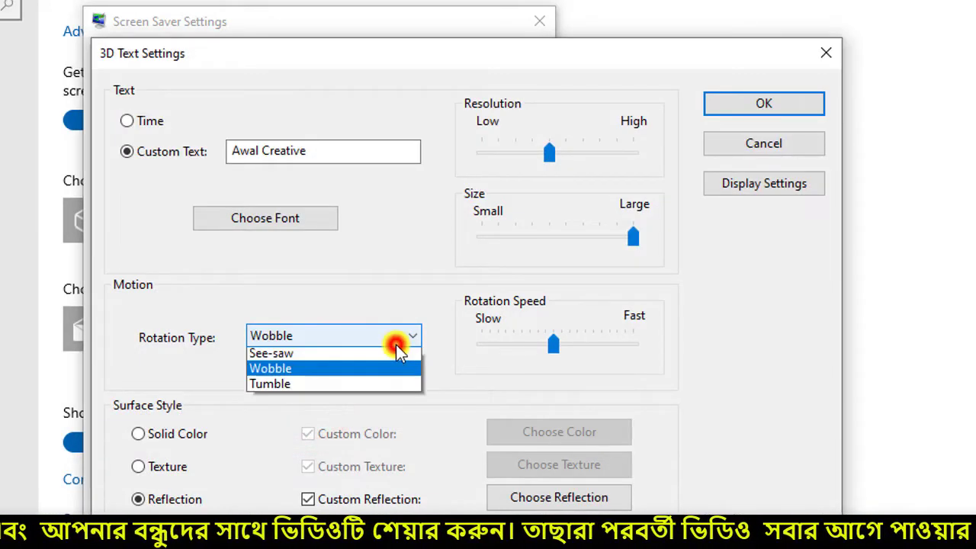
{"action": "left_click", "coordinate": [279, 418]}
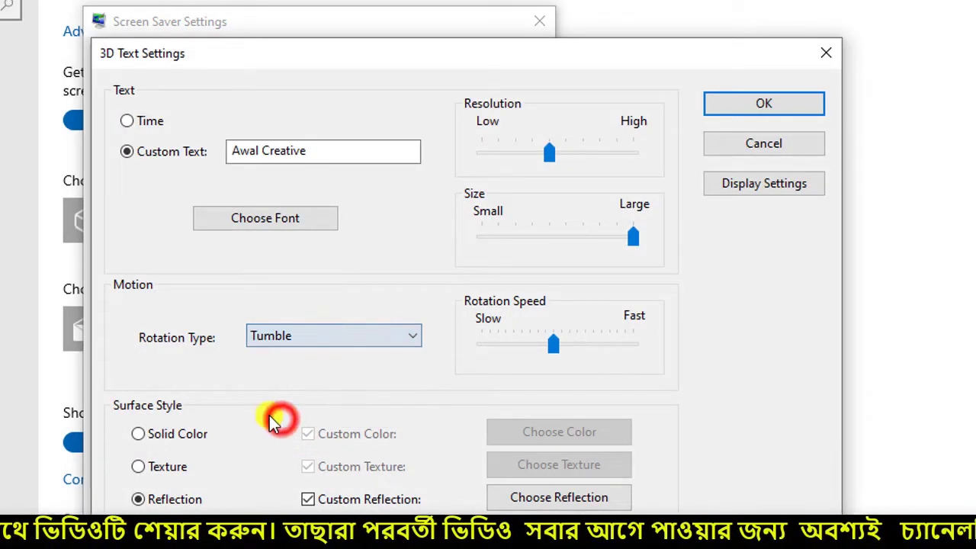
{"action": "left_click", "coordinate": [372, 338]}
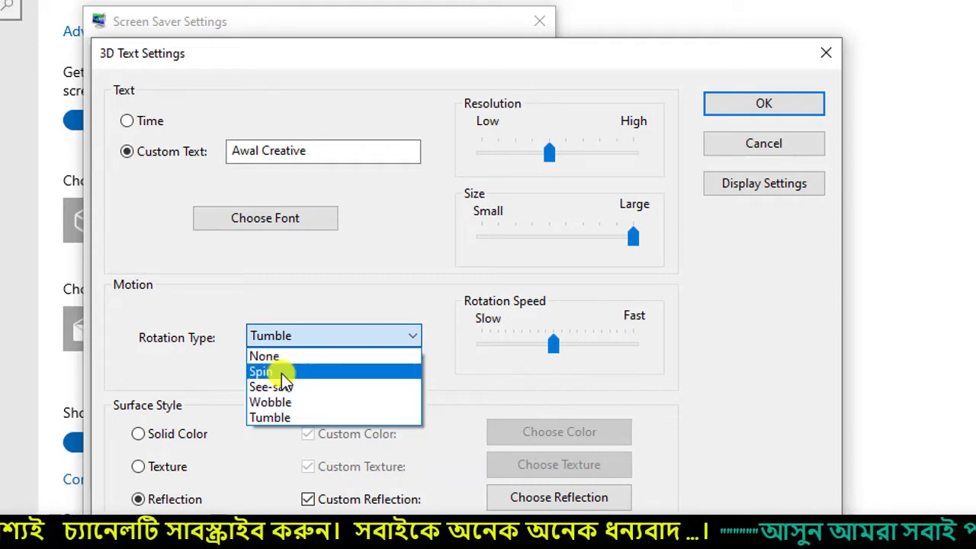
{"action": "left_click", "coordinate": [263, 357]}
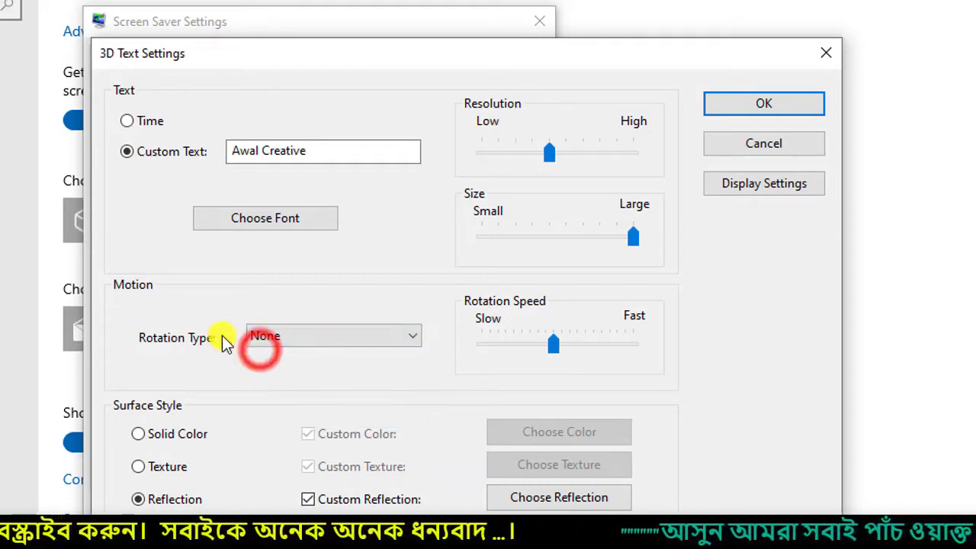
{"action": "left_click", "coordinate": [725, 111]}
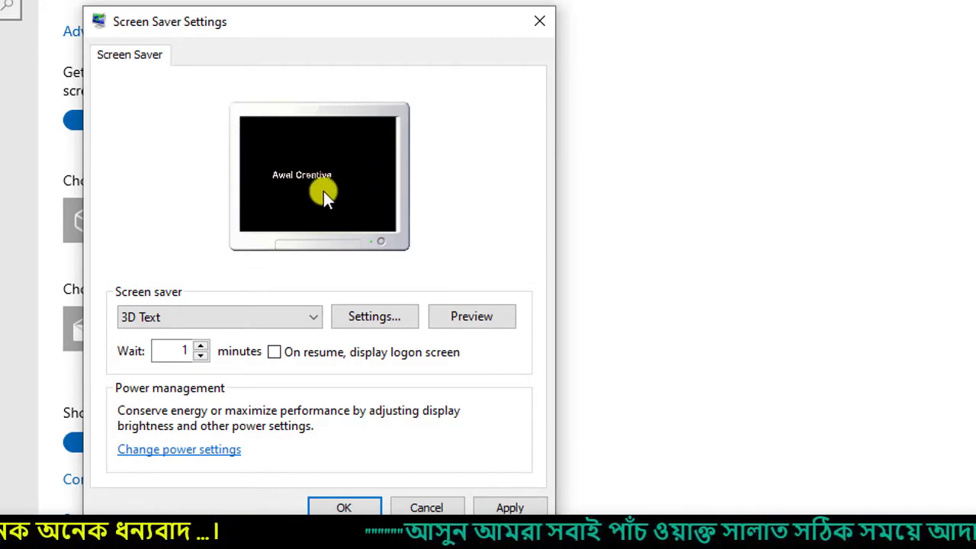
Set the 3D text's rotation type to Spin, accept the settings, and preview the screen saver
{"action": "left_click", "coordinate": [364, 318]}
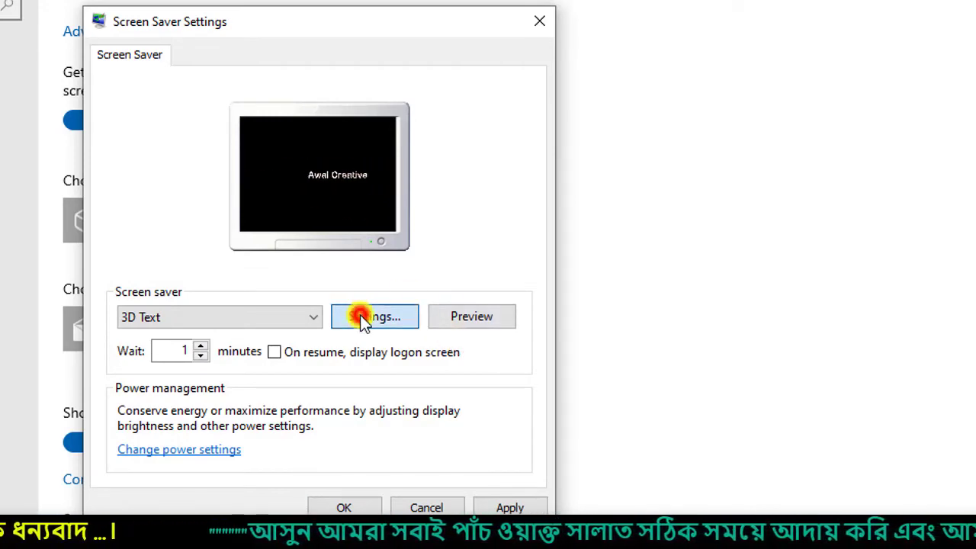
{"action": "left_click", "coordinate": [375, 342]}
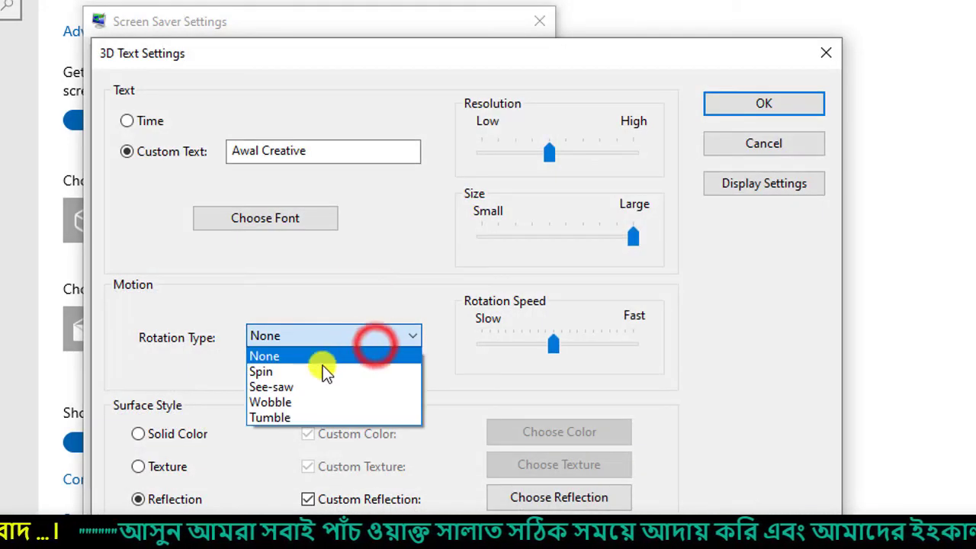
{"action": "left_click", "coordinate": [285, 372]}
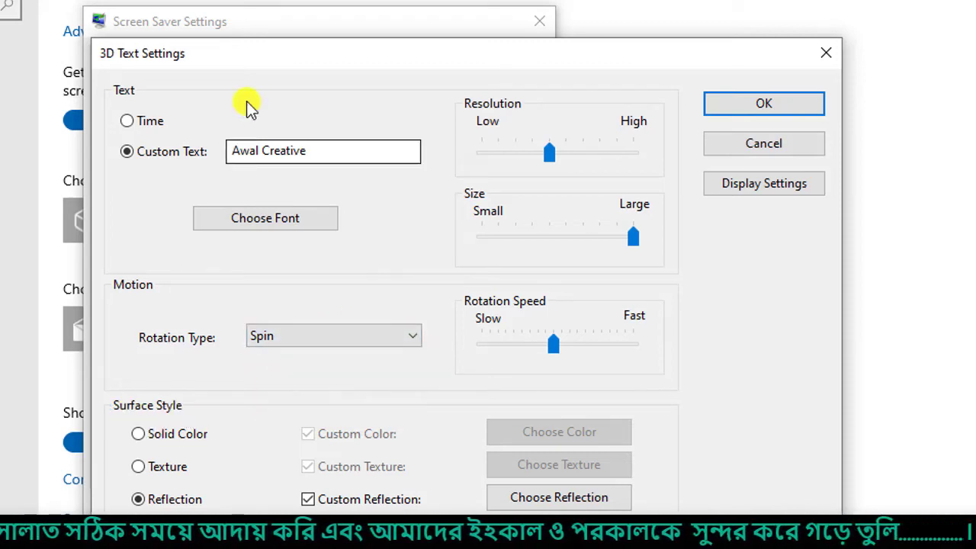
{"action": "left_click_drag", "start_coordinate": [283, 55], "coordinate": [577, 30]}
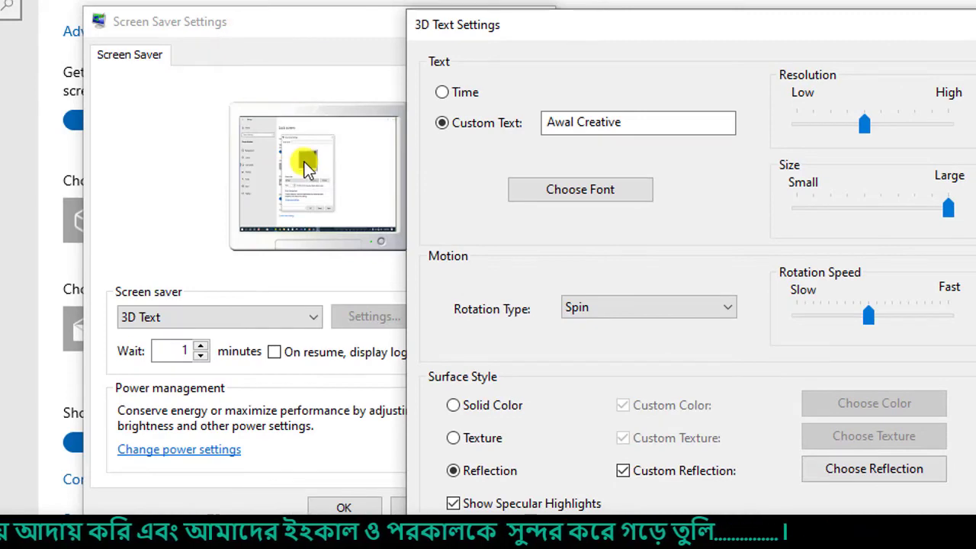
{"action": "key", "text": "Return"}
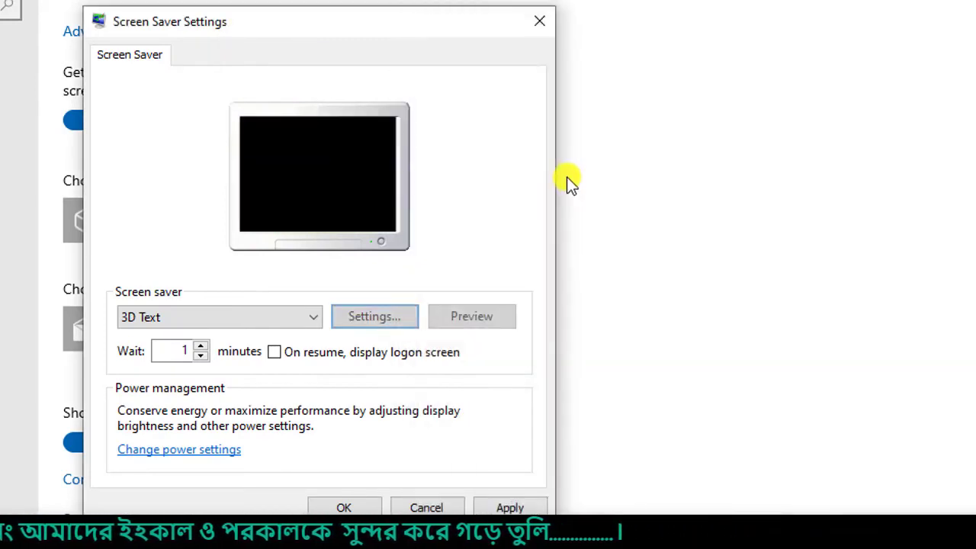
{"action": "left_click", "coordinate": [470, 317]}
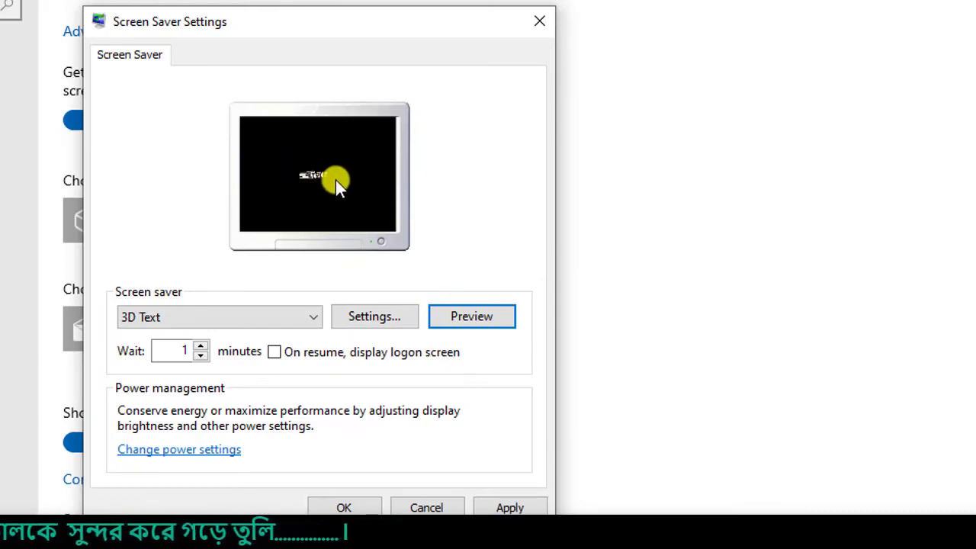
Switch the 3D text's surface style to Solid Color and try green and pink basic colors for it
{"action": "left_click", "coordinate": [373, 316]}
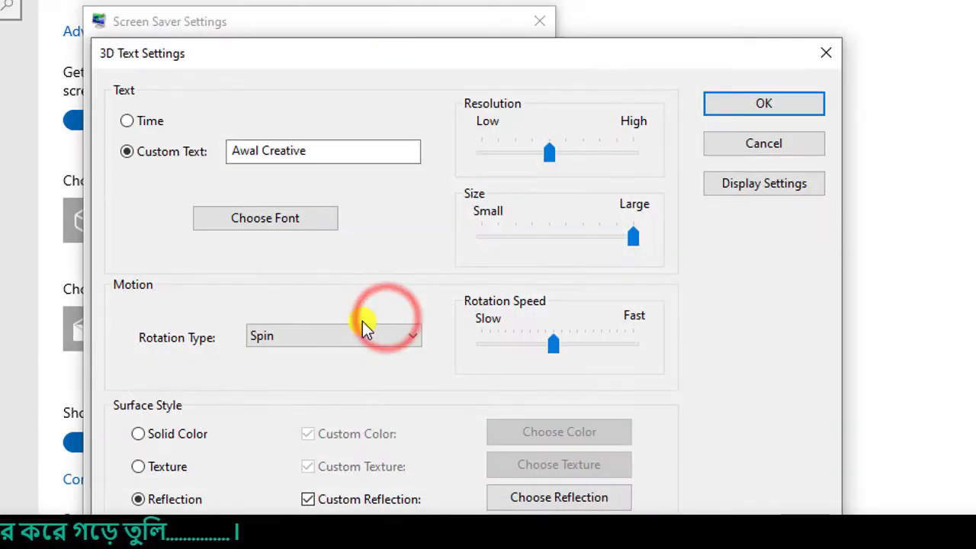
{"action": "left_click_drag", "start_coordinate": [409, 47], "coordinate": [347, 4]}
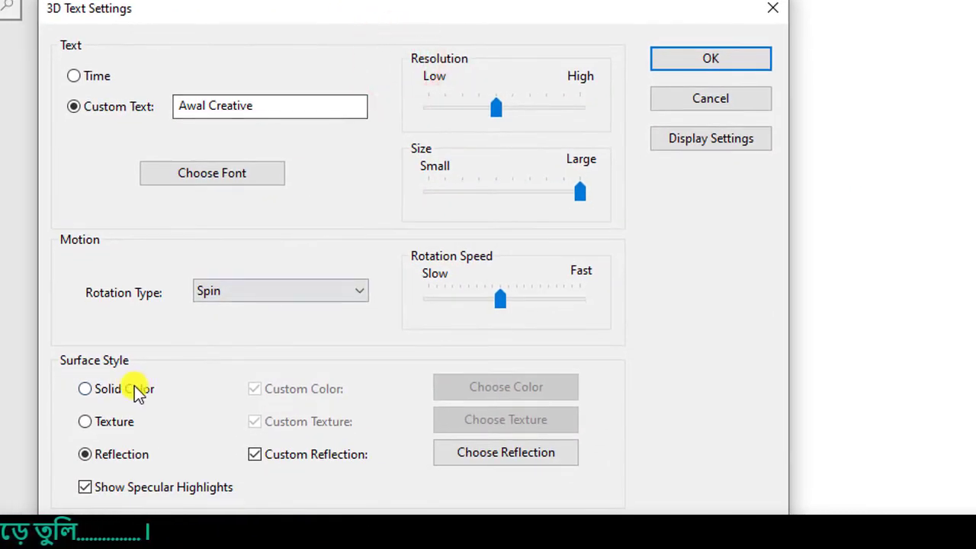
{"action": "left_click", "coordinate": [124, 386]}
{"action": "left_click", "coordinate": [546, 386]}
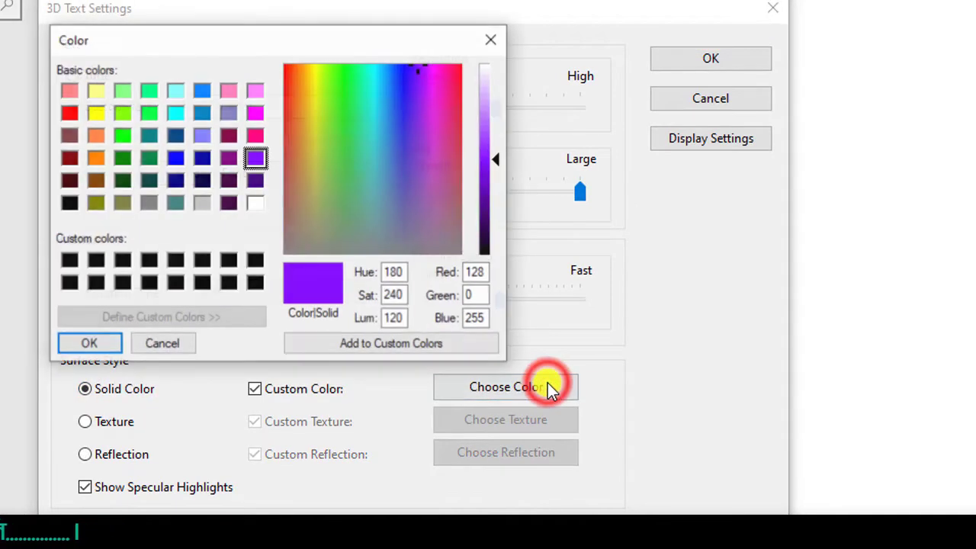
{"action": "left_click", "coordinate": [122, 135]}
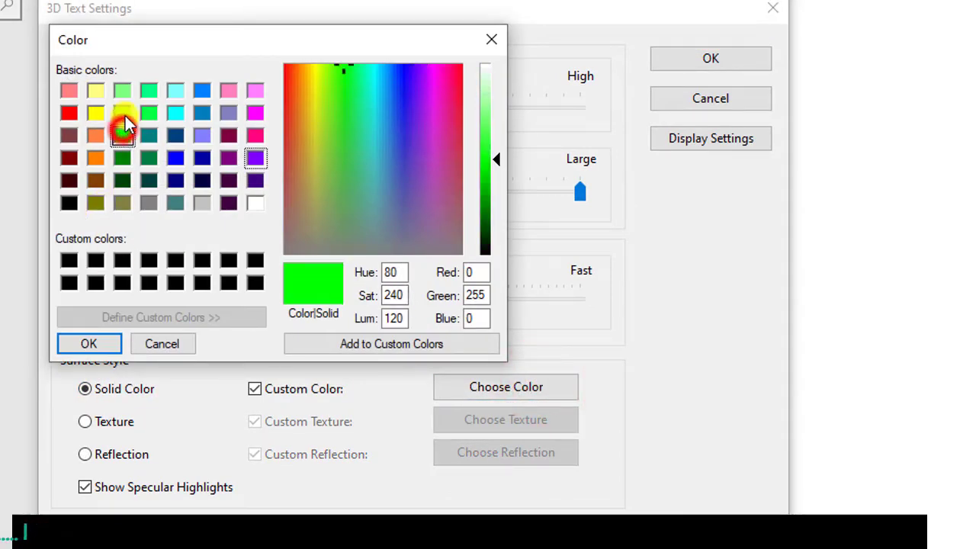
{"action": "left_click", "coordinate": [122, 113]}
{"action": "left_click", "coordinate": [256, 91]}
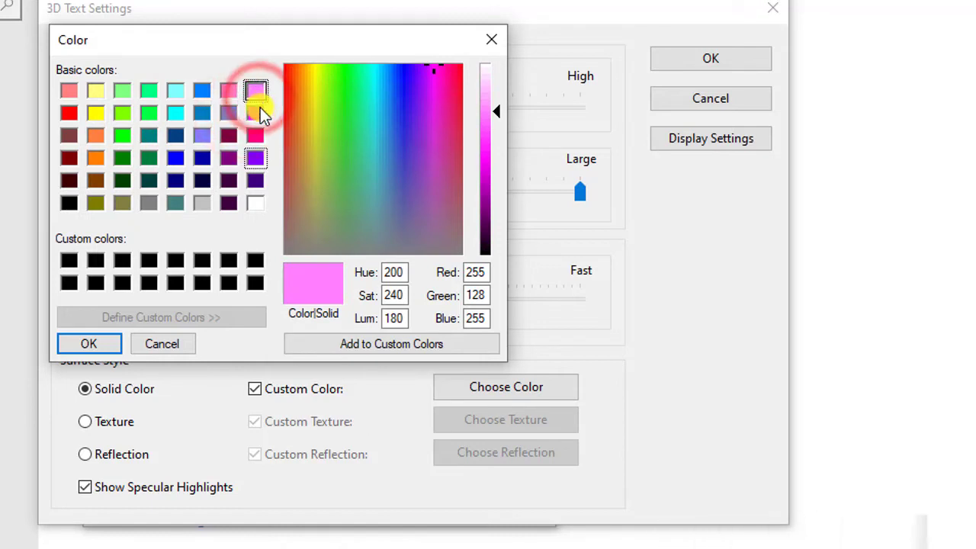
Pick light green (Red 133, Green 253, Blue 130) as the custom color, accept the settings, and preview the screen saver
{"action": "left_click", "coordinate": [344, 84]}
{"action": "left_click", "coordinate": [344, 69]}
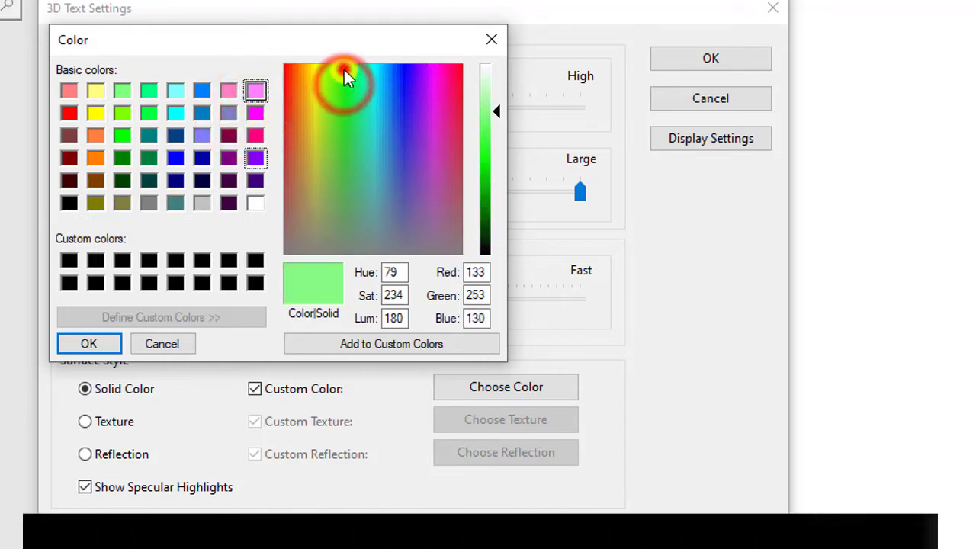
{"action": "left_click", "coordinate": [98, 345]}
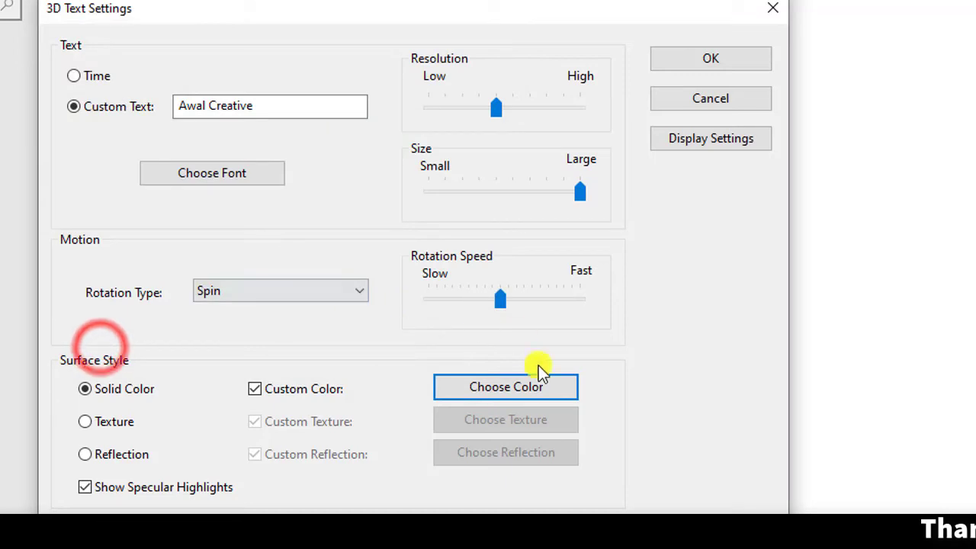
{"action": "left_click", "coordinate": [705, 58]}
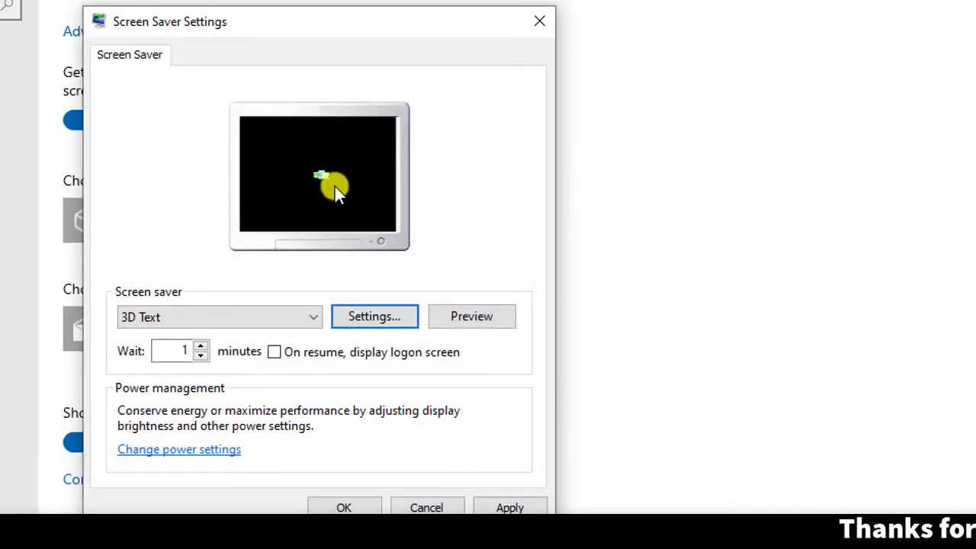
{"action": "left_click", "coordinate": [483, 316]}
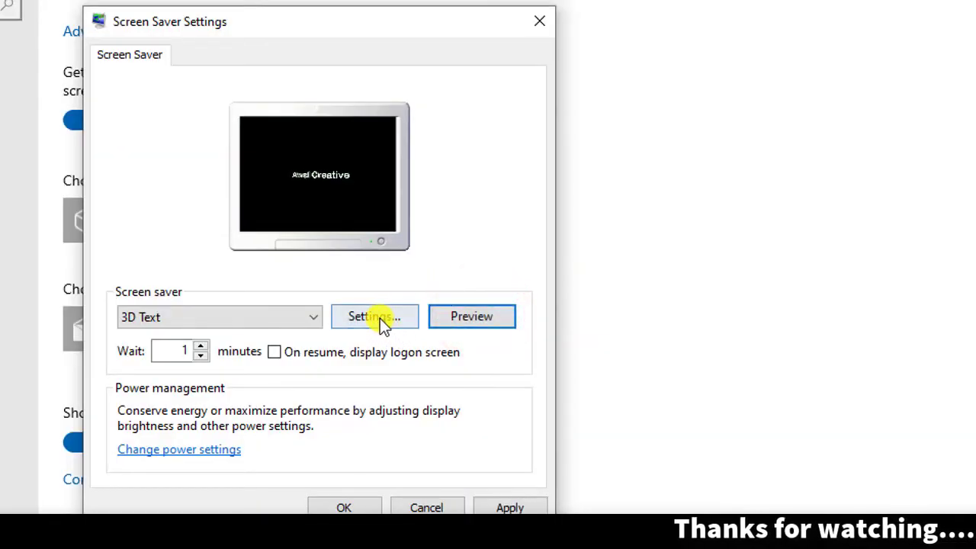
Look at the custom texture file chooser for the Texture style, set the surface style to Reflection, and accept the settings
{"action": "left_click", "coordinate": [377, 317]}
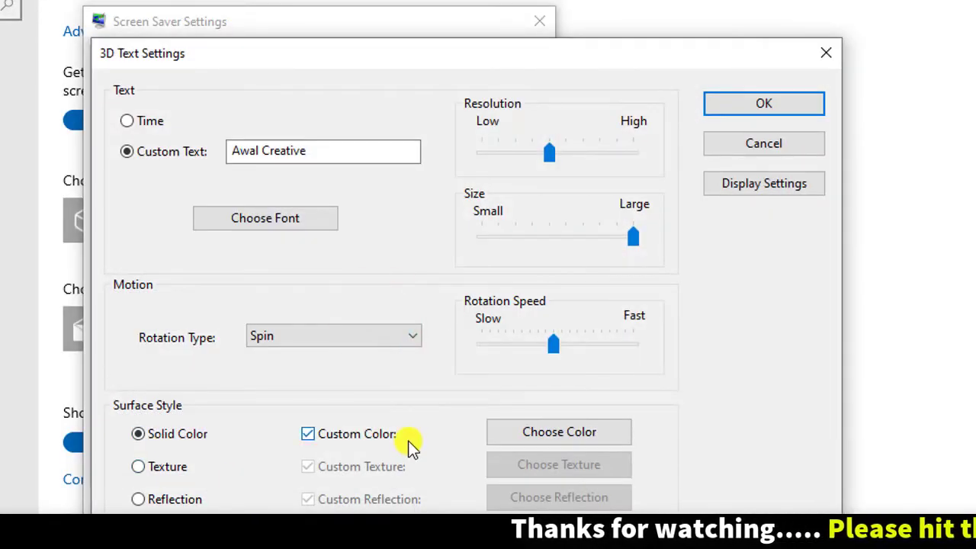
{"action": "left_click", "coordinate": [181, 469]}
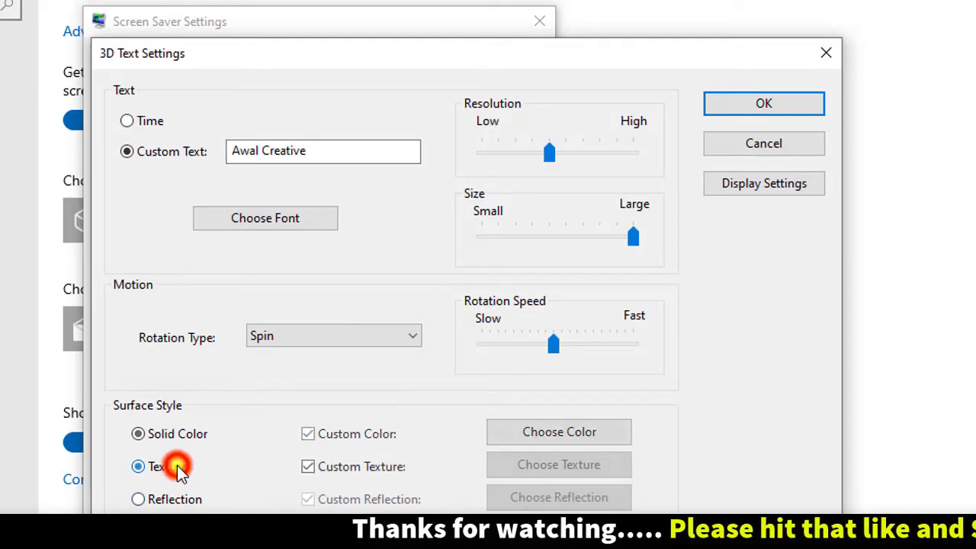
{"action": "left_click", "coordinate": [541, 466]}
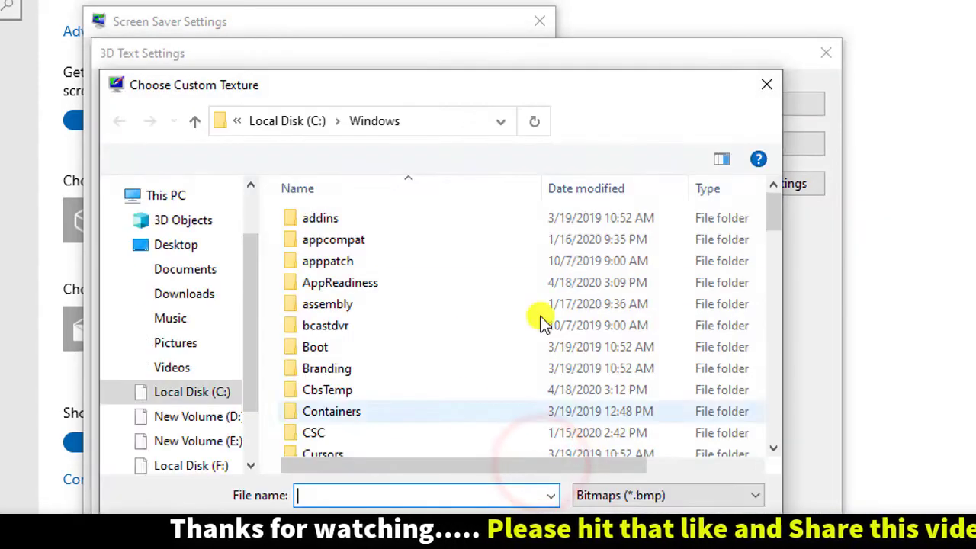
{"action": "left_click", "coordinate": [767, 85]}
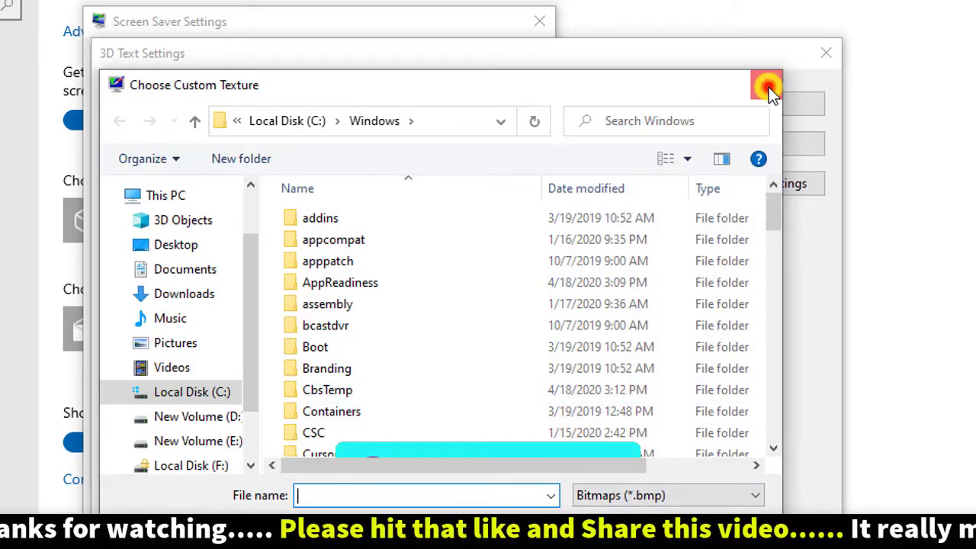
{"action": "left_click", "coordinate": [169, 501]}
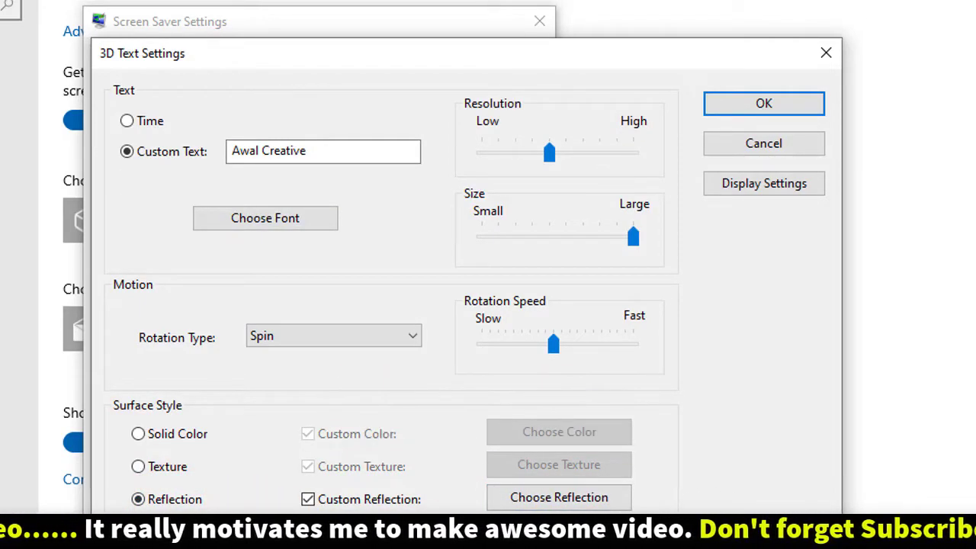
{"action": "left_click", "coordinate": [775, 104]}
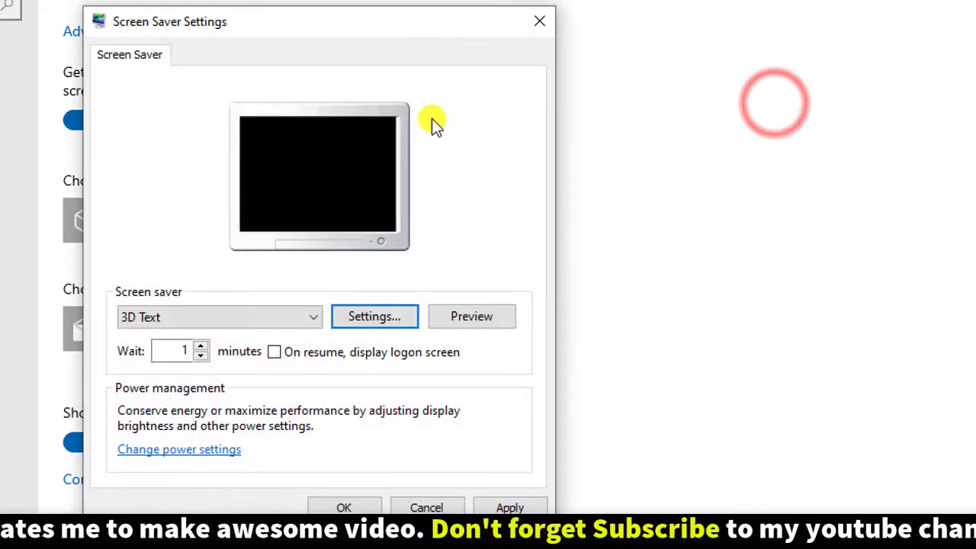
Try a 3-minute screen saver wait, return it to 1 minute, and apply the screen saver settings
{"action": "left_click_drag", "start_coordinate": [336, 21], "coordinate": [467, 0]}
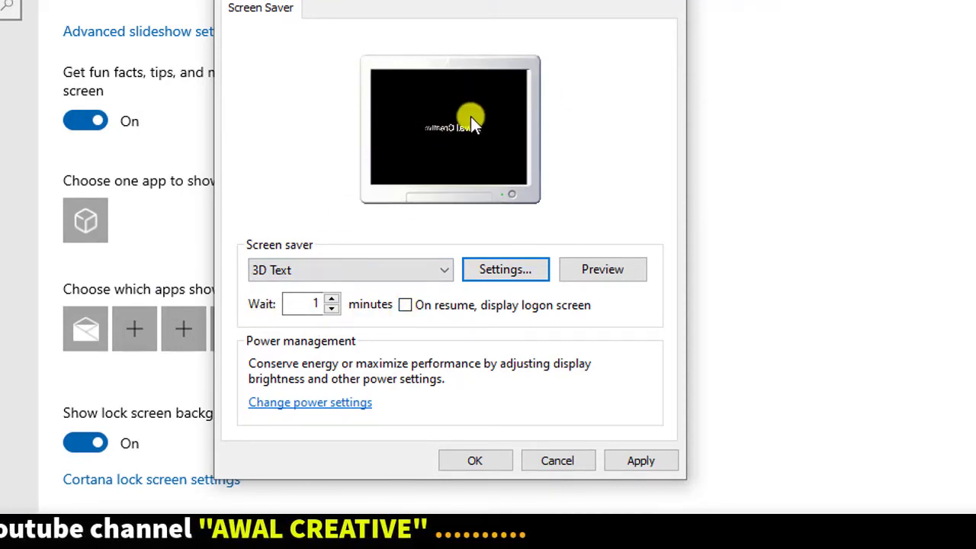
{"action": "left_click", "coordinate": [330, 308]}
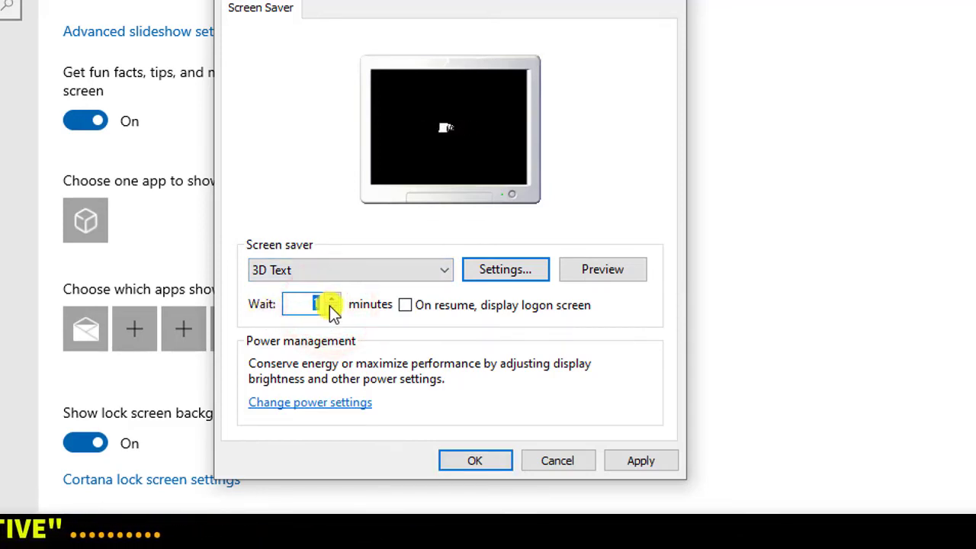
{"action": "left_click", "coordinate": [331, 299]}
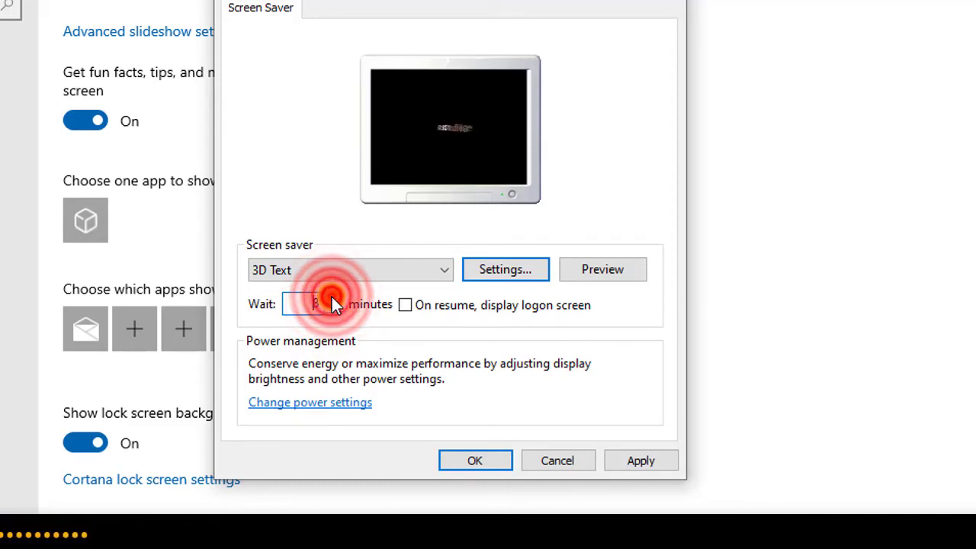
{"action": "left_click", "coordinate": [331, 306]}
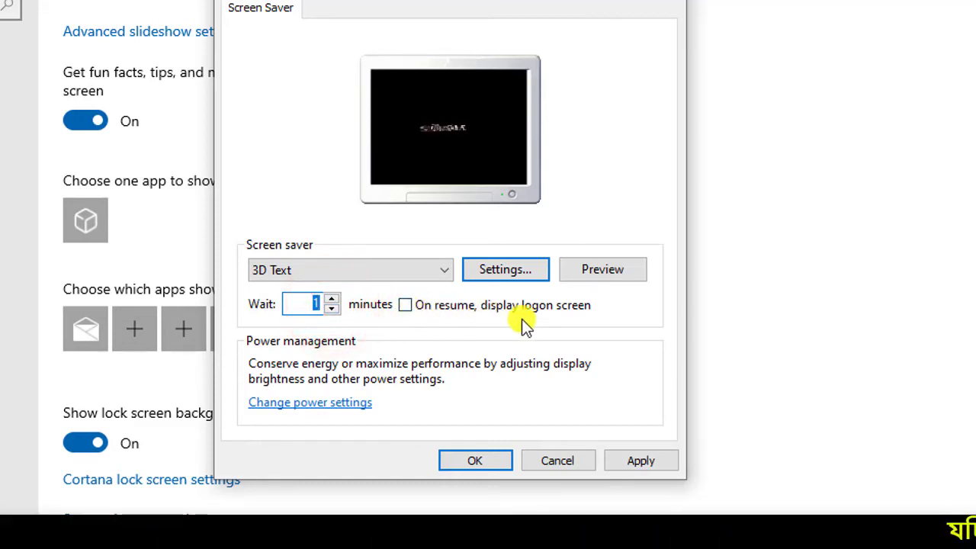
{"action": "left_click", "coordinate": [647, 464]}
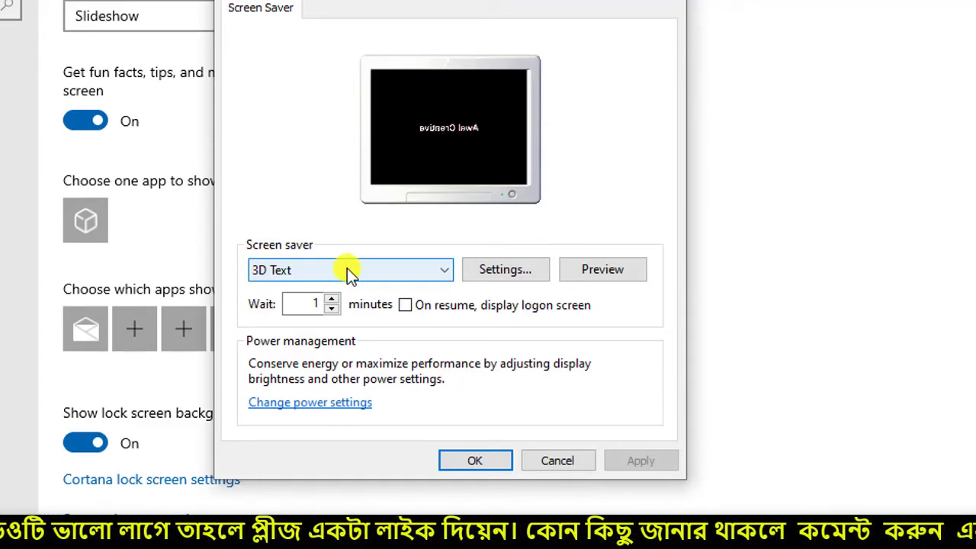
Try the Blank, Bubbles, and Mystify screen savers one after another in the small monitor preview
{"action": "left_click", "coordinate": [446, 273]}
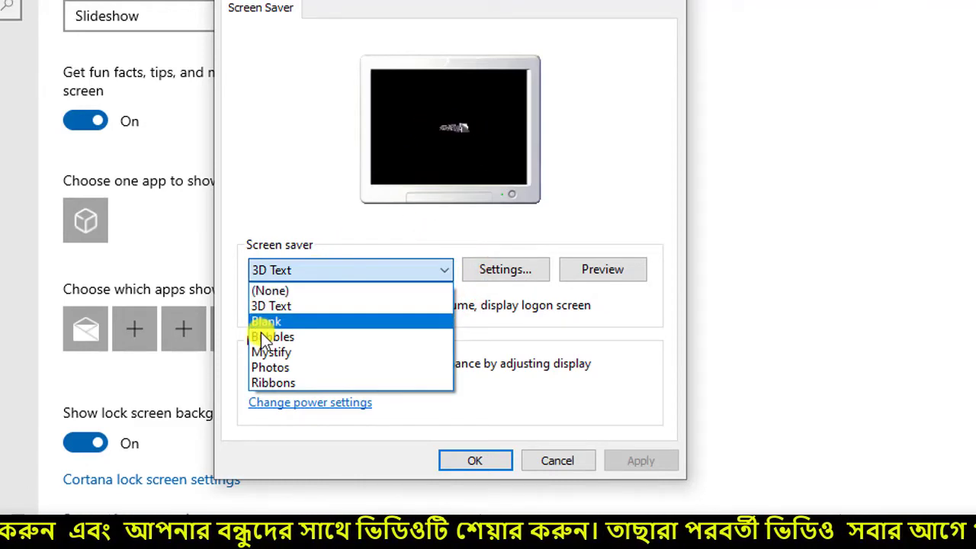
{"action": "left_click", "coordinate": [282, 322]}
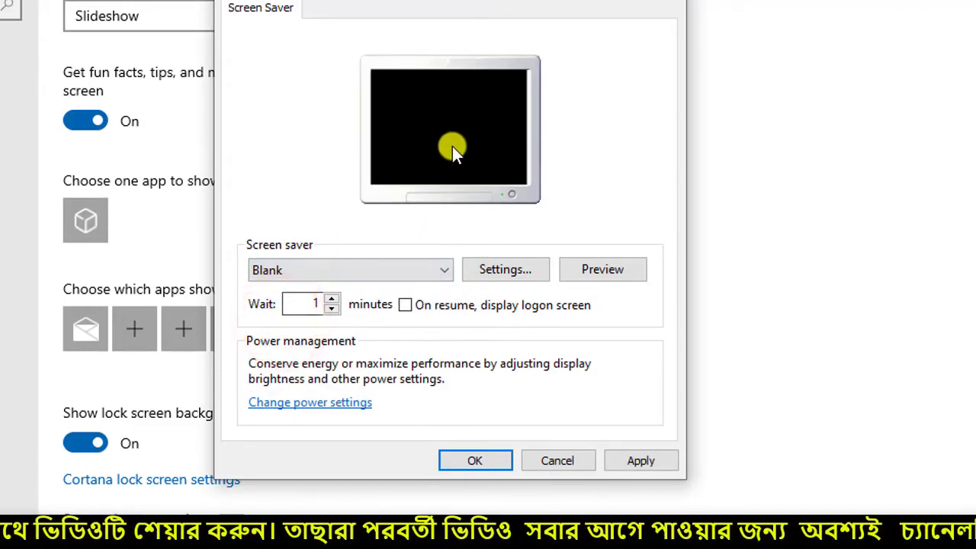
{"action": "left_click", "coordinate": [443, 267]}
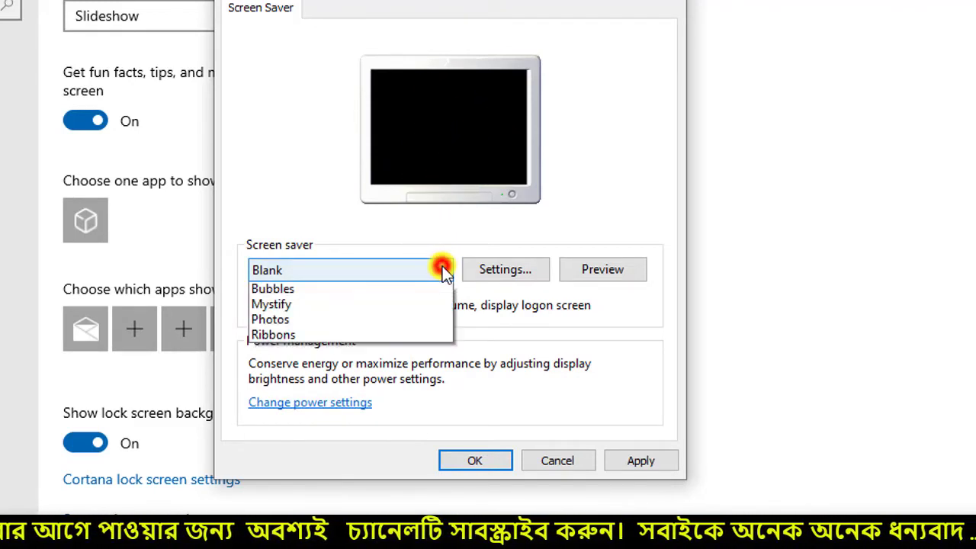
{"action": "left_click", "coordinate": [295, 341]}
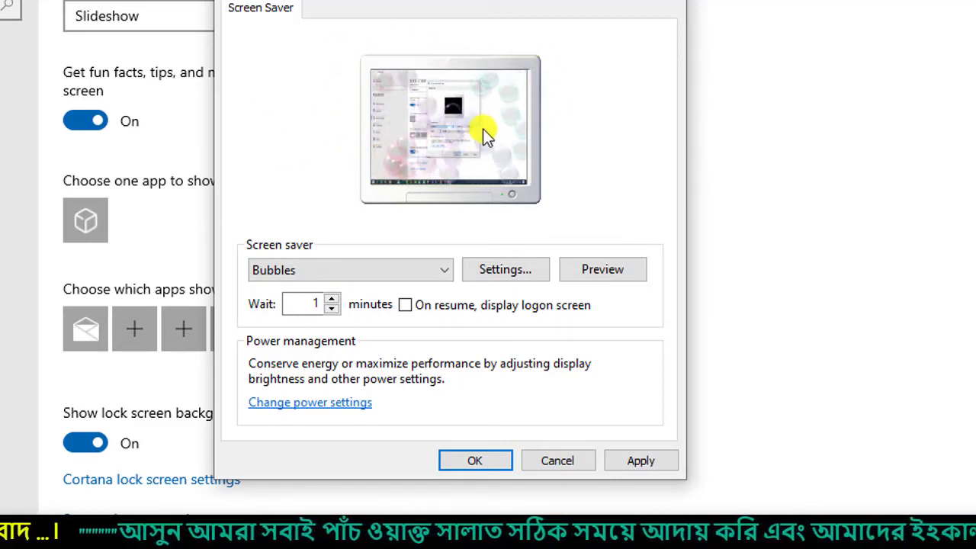
{"action": "left_click", "coordinate": [445, 274]}
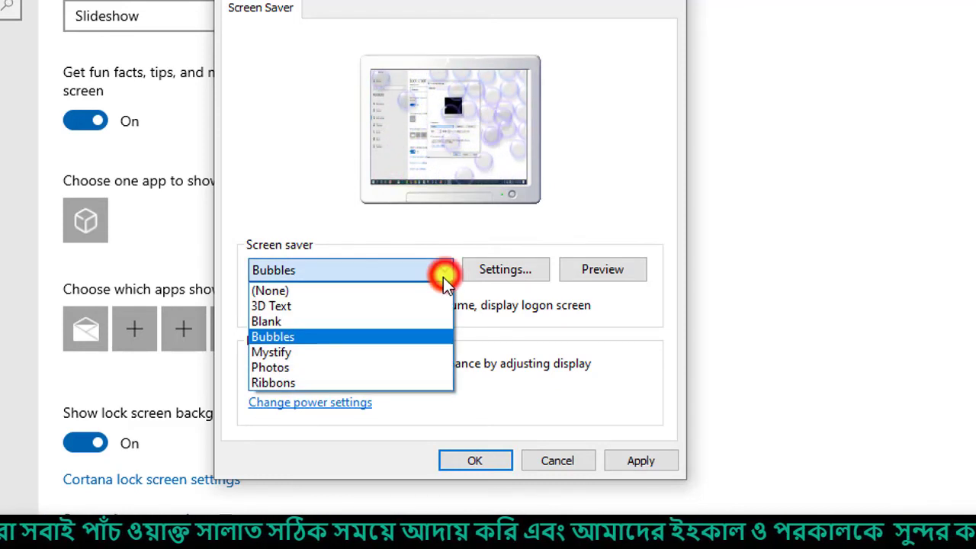
{"action": "left_click", "coordinate": [267, 353]}
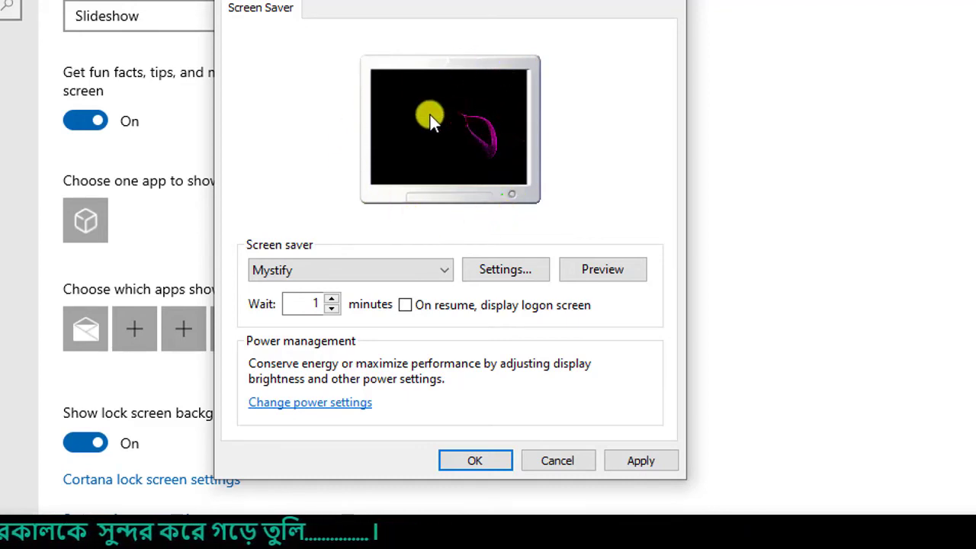
Try the Photos and Ribbons screen savers in the small monitor preview
{"action": "left_click", "coordinate": [433, 276]}
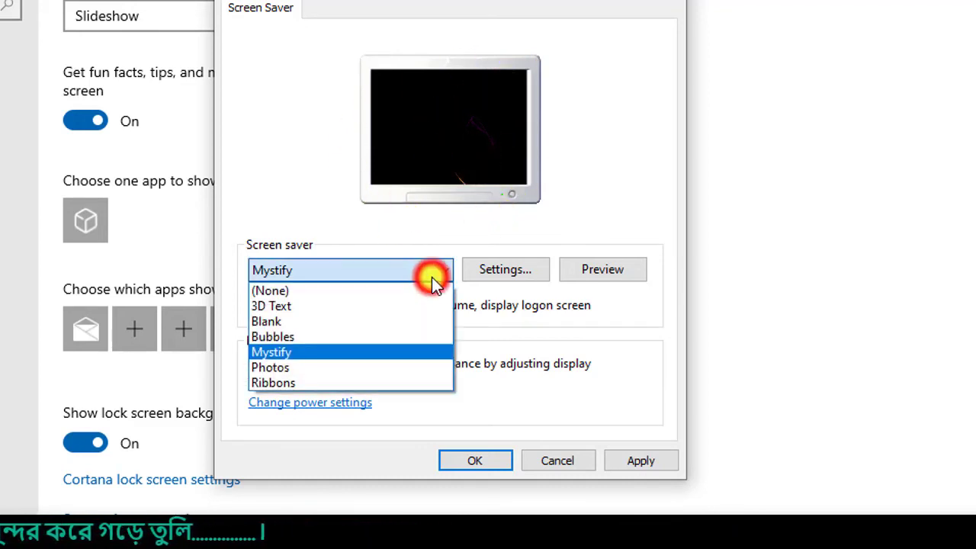
{"action": "left_click", "coordinate": [303, 370]}
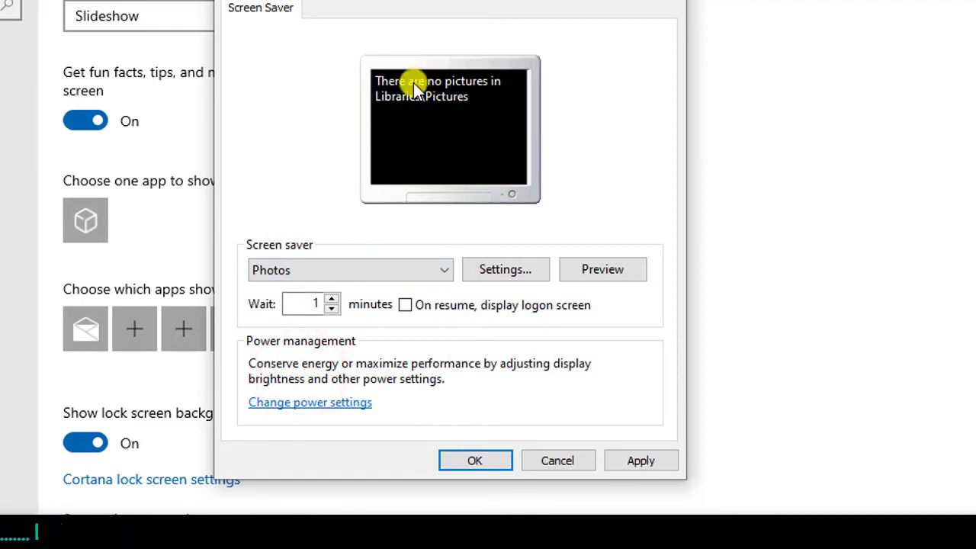
{"action": "left_click", "coordinate": [420, 271]}
{"action": "left_click", "coordinate": [279, 382]}
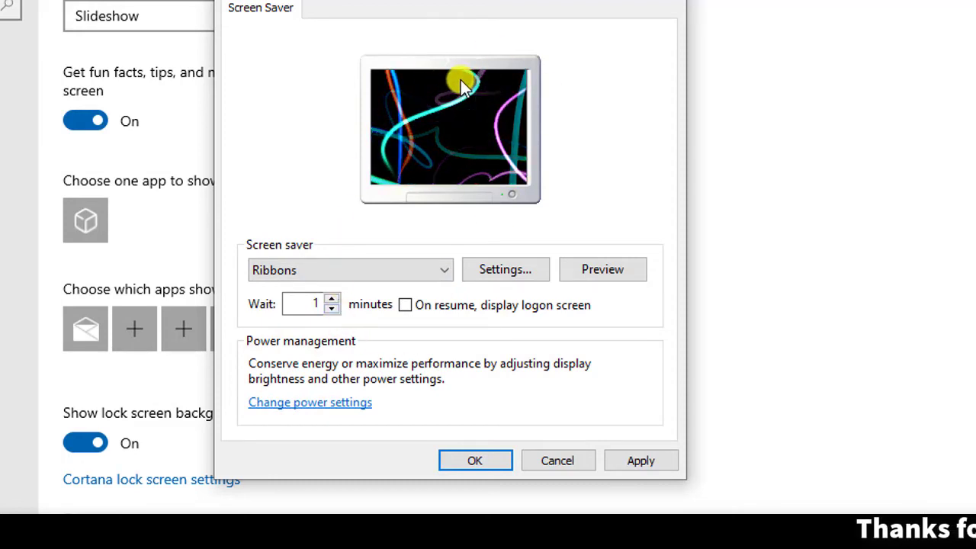
Set the screen saver back to 3D Text, preview it full screen, apply and accept the settings, and close the Settings window
{"action": "left_click", "coordinate": [442, 270]}
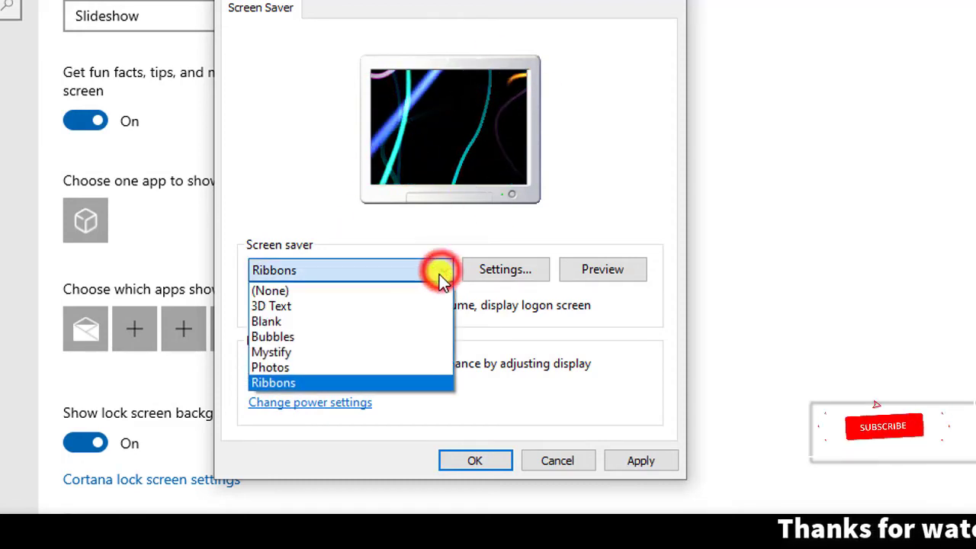
{"action": "left_click", "coordinate": [325, 307]}
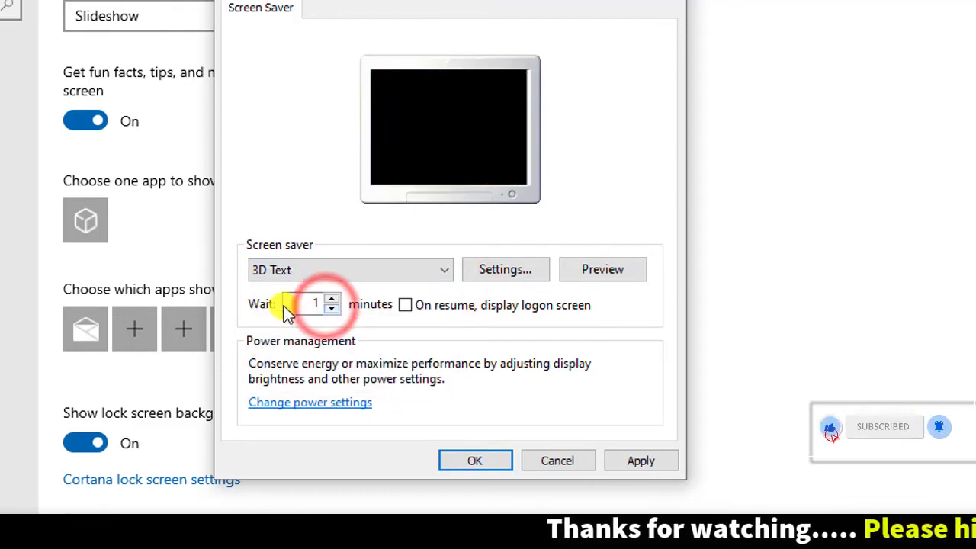
{"action": "left_click", "coordinate": [603, 271]}
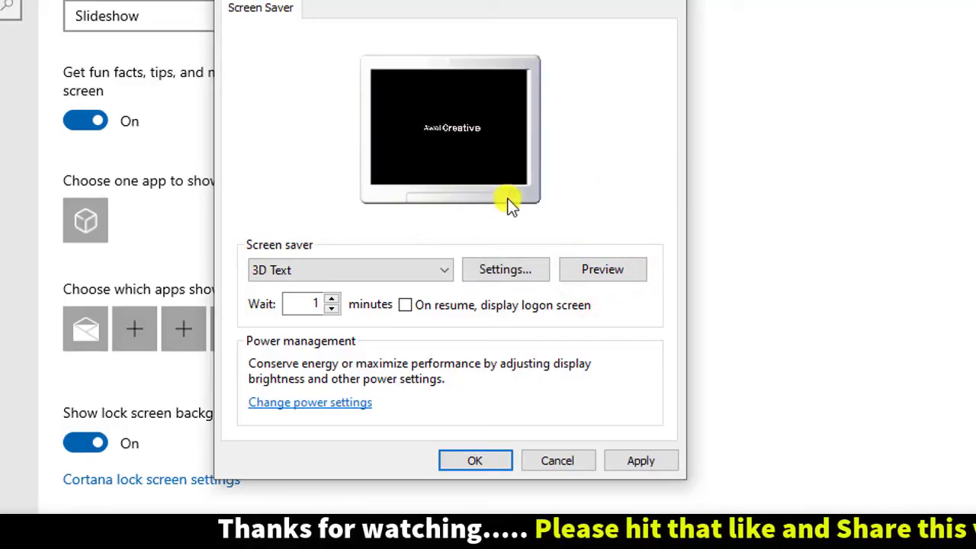
{"action": "left_click", "coordinate": [637, 461]}
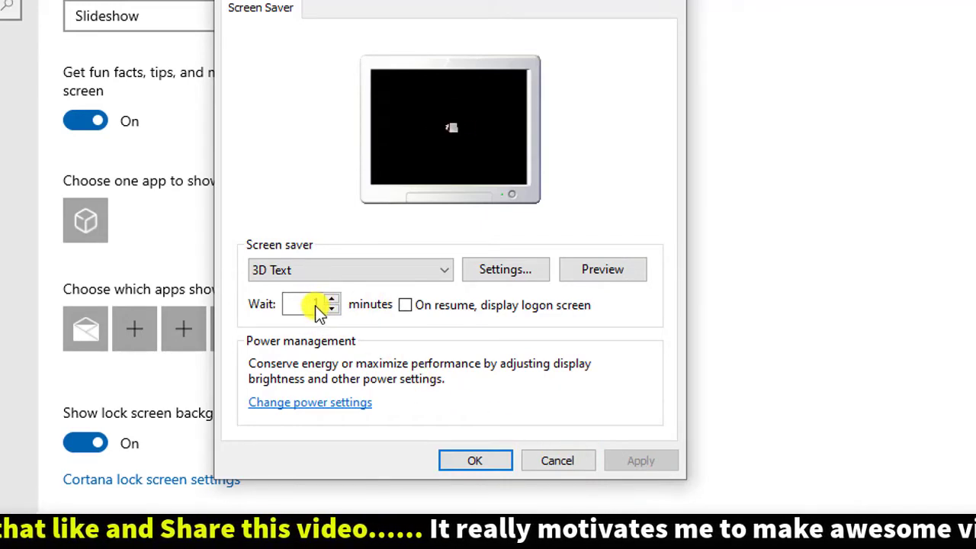
{"action": "left_click", "coordinate": [482, 460]}
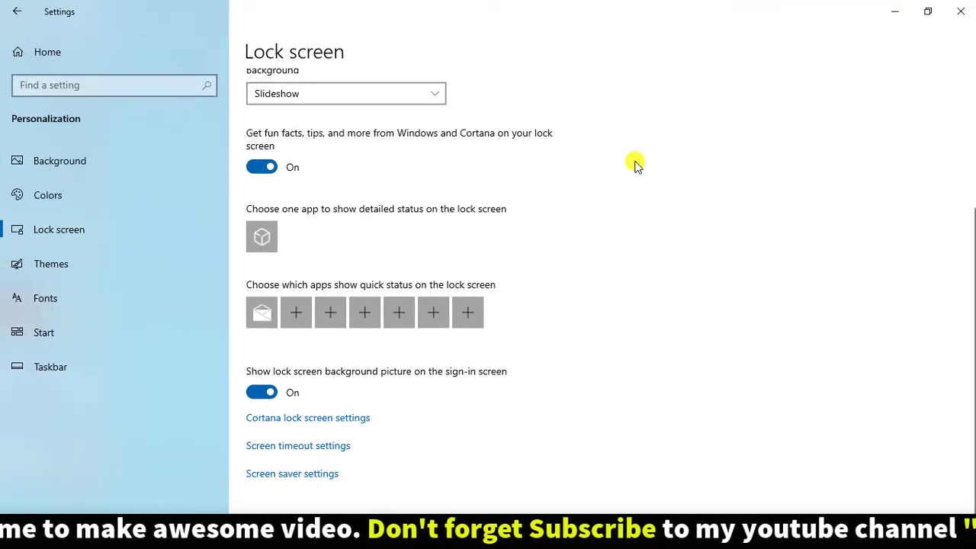
{"action": "left_click", "coordinate": [964, 14]}
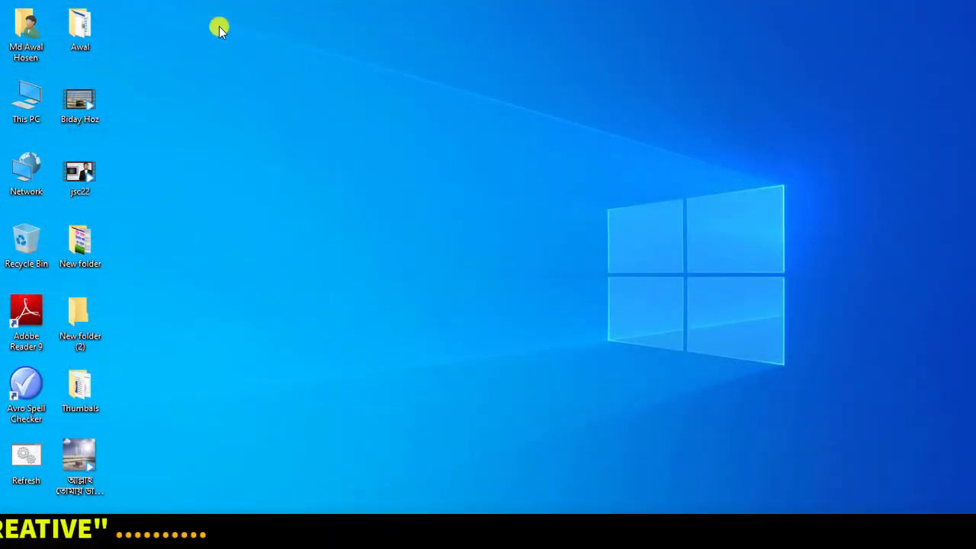
Reopen the Personalization settings from the desktop and go to the Lock screen options
{"action": "right_click", "coordinate": [430, 90]}
{"action": "left_click", "coordinate": [465, 262]}
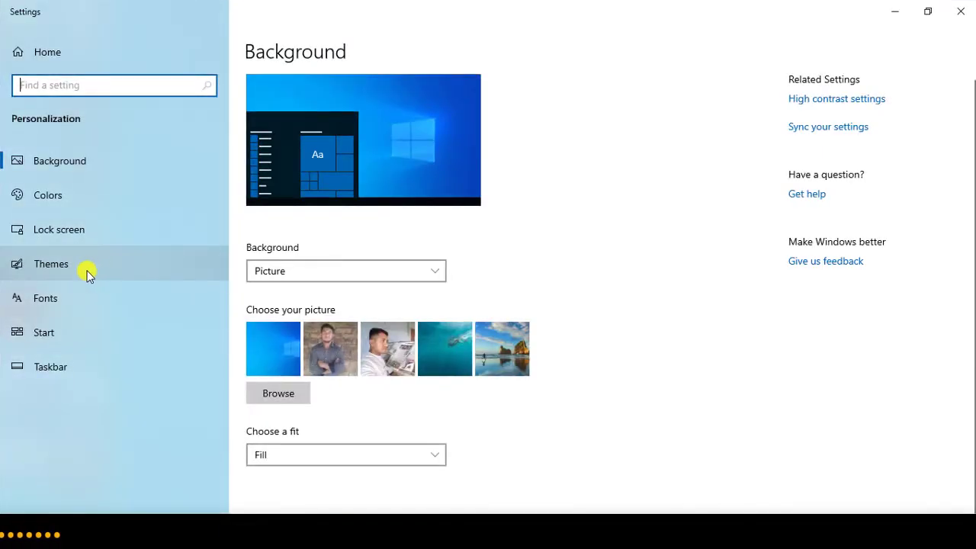
{"action": "left_click", "coordinate": [74, 229]}
{"action": "scroll", "coordinate": [709, 355], "scroll_direction": "down", "scroll_amount": 5}
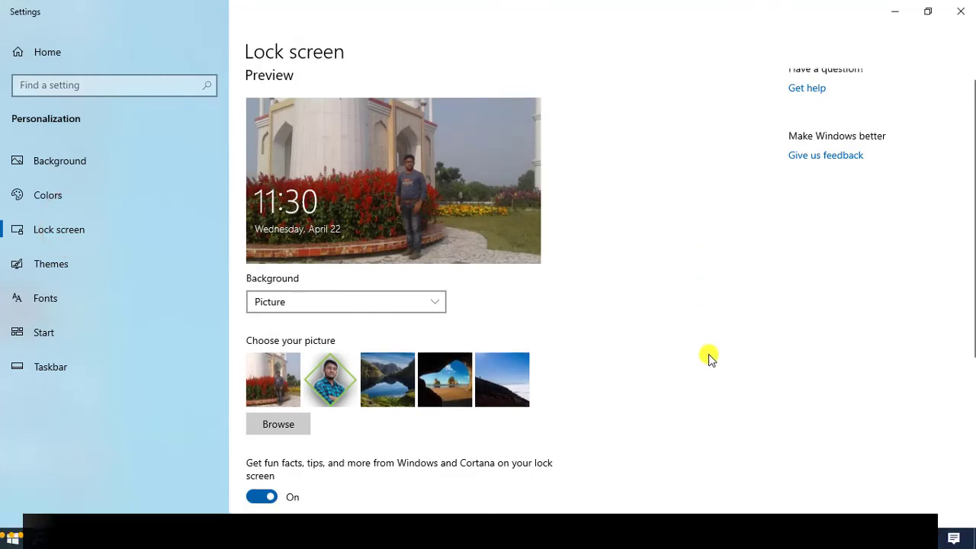